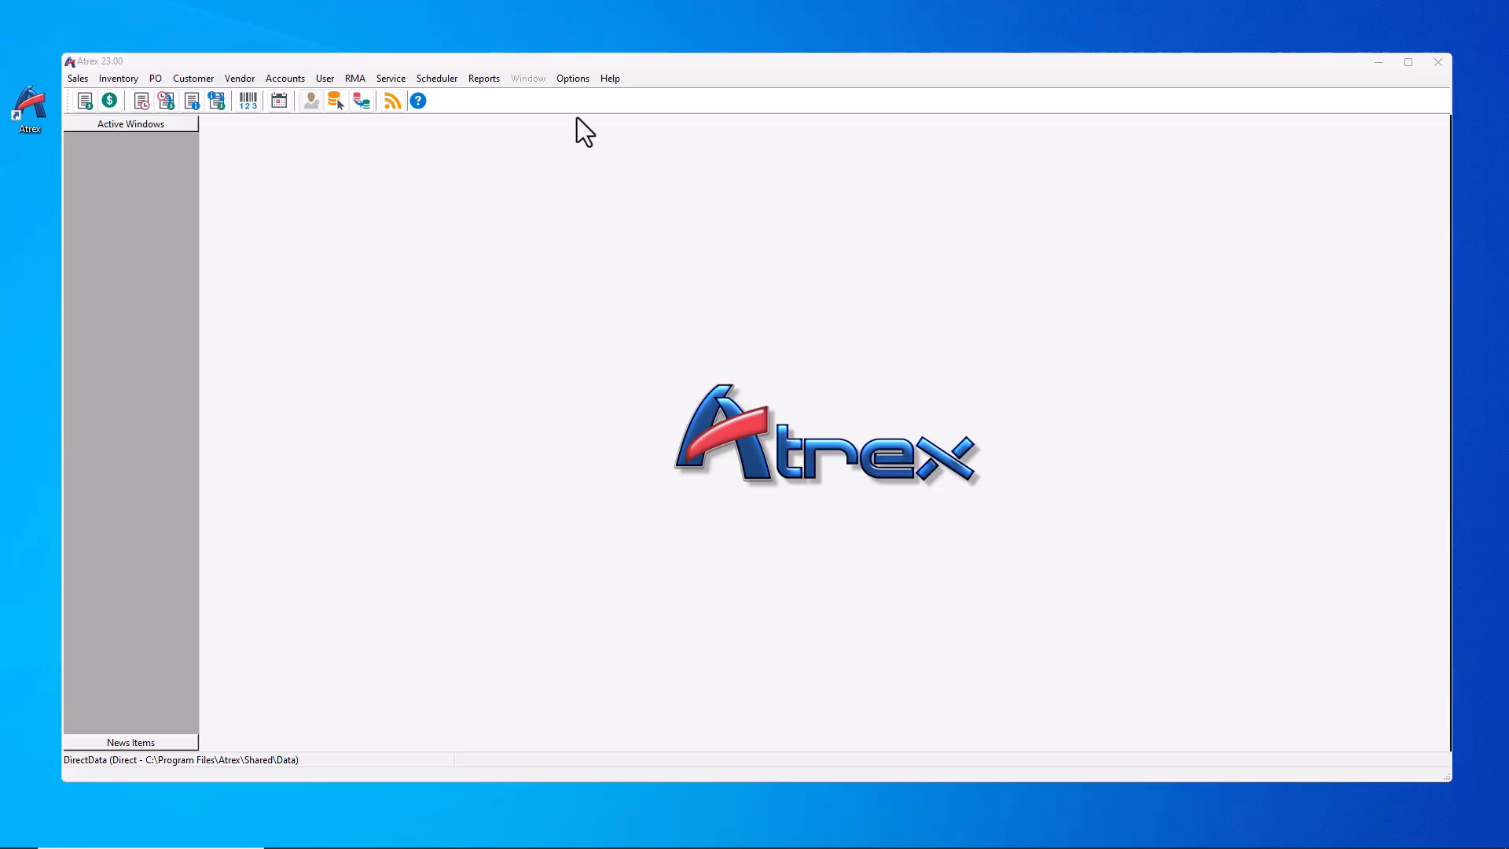
Step: Open the Options menu for company setup and customization
{"action": "left_click", "coordinate": [572, 79]}
Step: Open Look and Feel customization and preview the Clearness and Calmness colour palettes
{"action": "mouse_move", "coordinate": [657, 97]}
{"action": "left_click", "coordinate": [786, 261]}
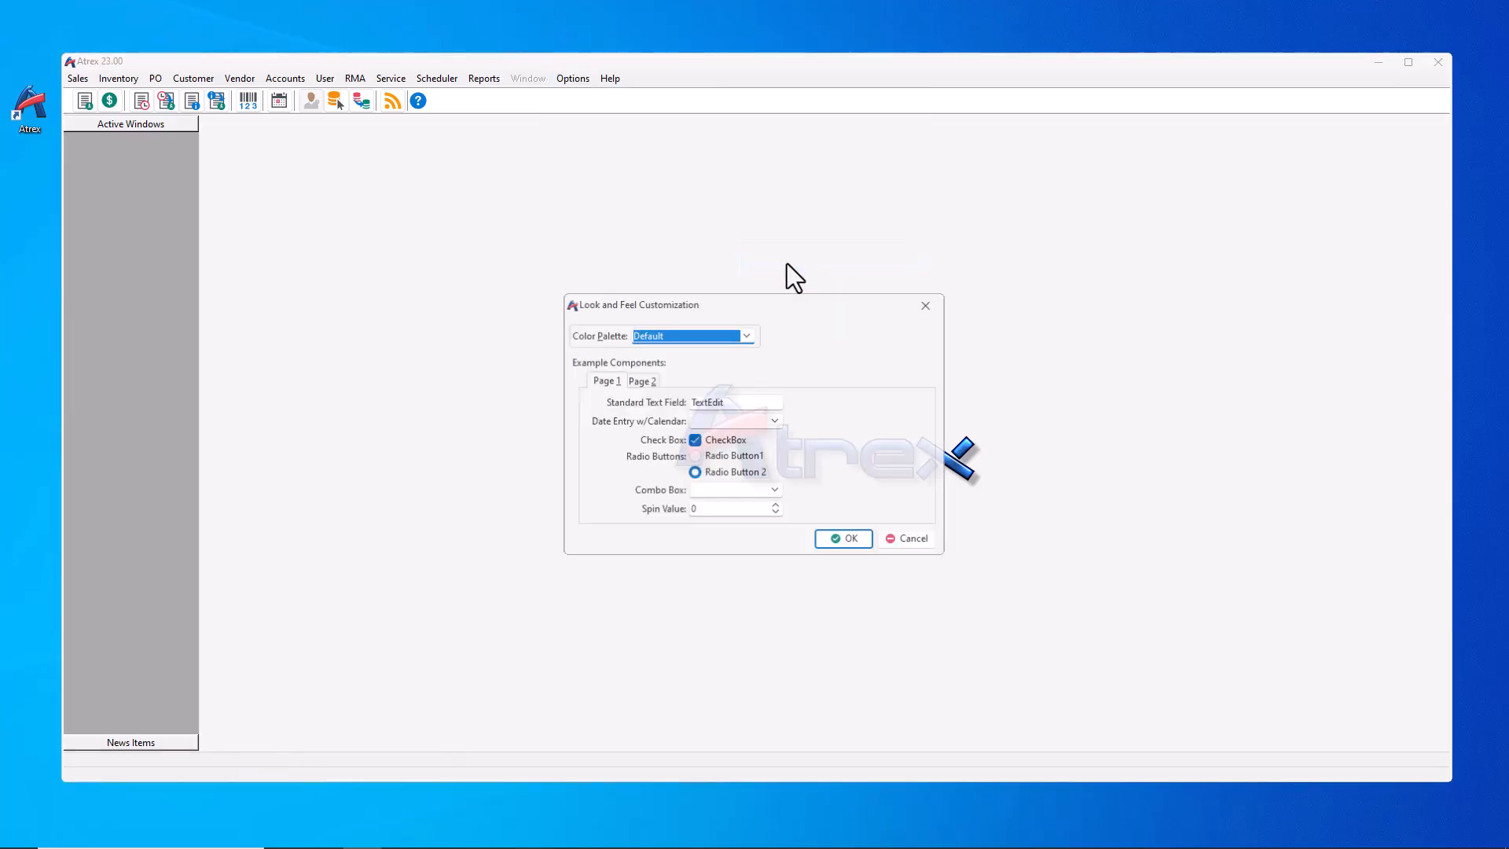
{"action": "left_click", "coordinate": [751, 336]}
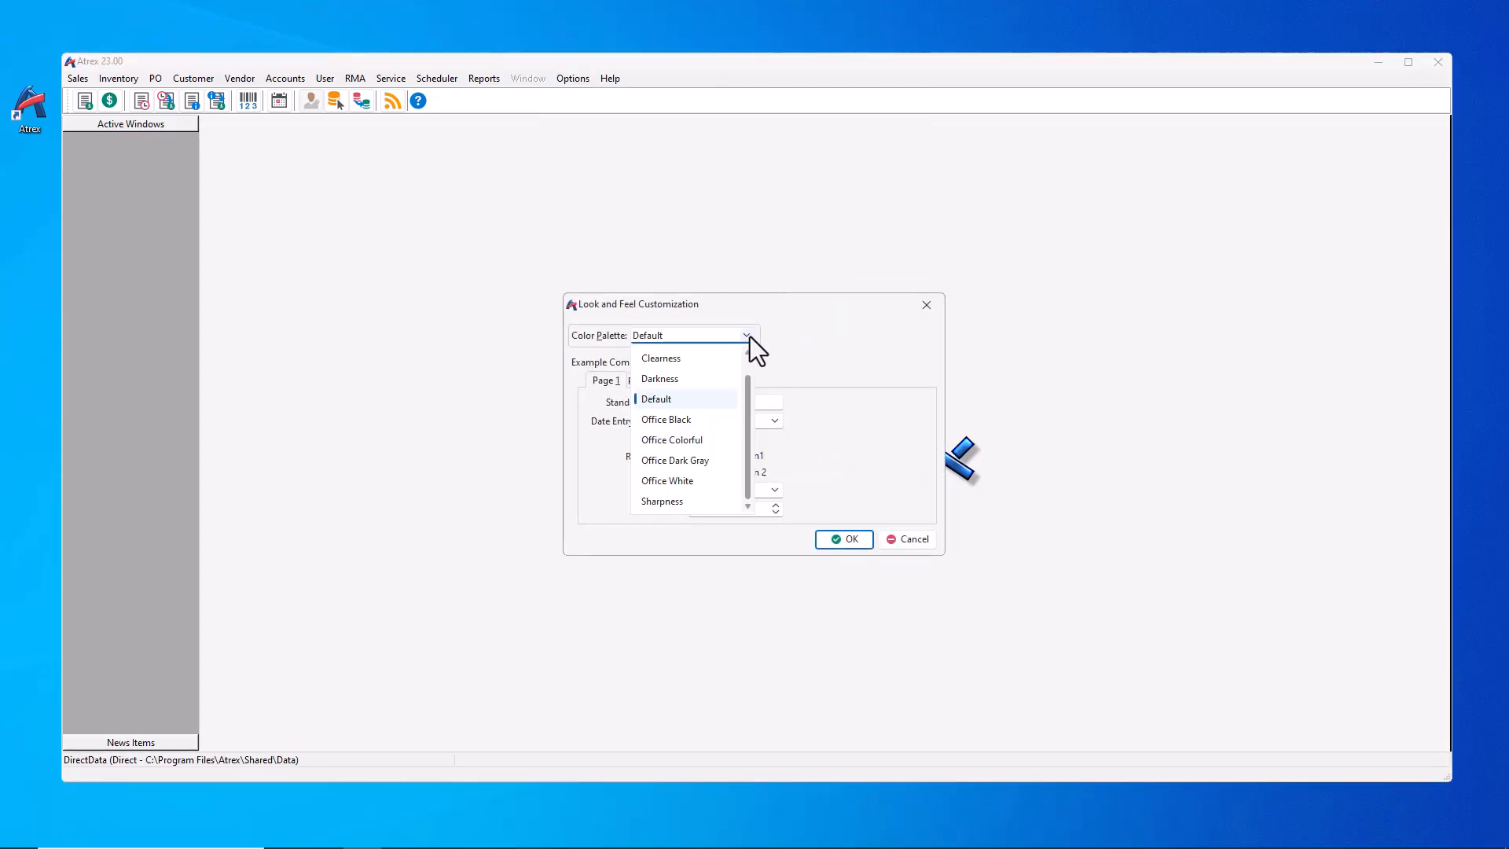
{"action": "left_click", "coordinate": [699, 356]}
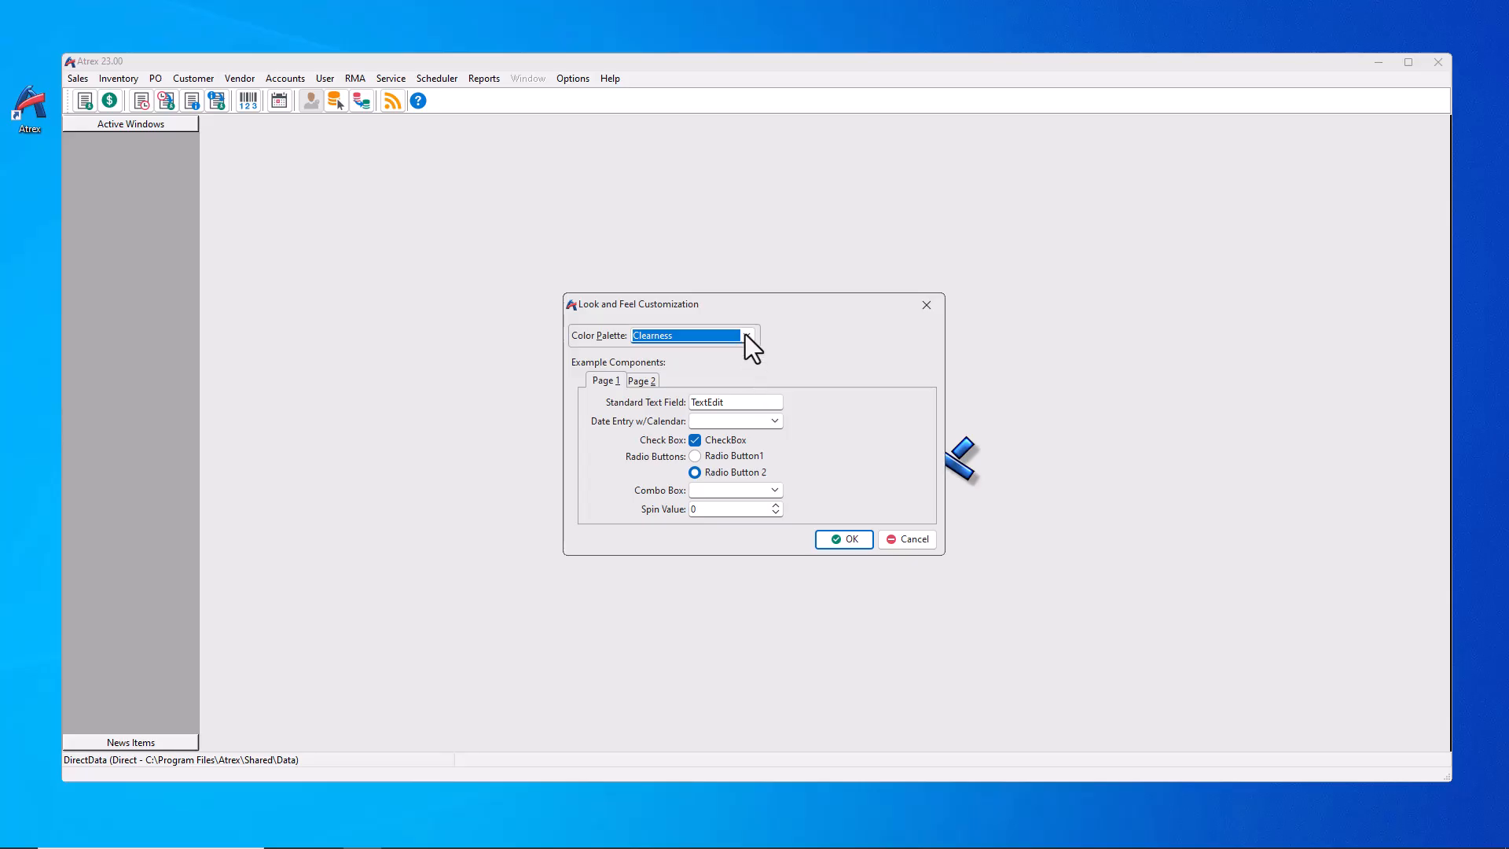
{"action": "left_click", "coordinate": [746, 335]}
{"action": "scroll", "coordinate": [705, 365], "scroll_direction": "up", "scroll_amount": 1}
{"action": "left_click", "coordinate": [700, 359]}
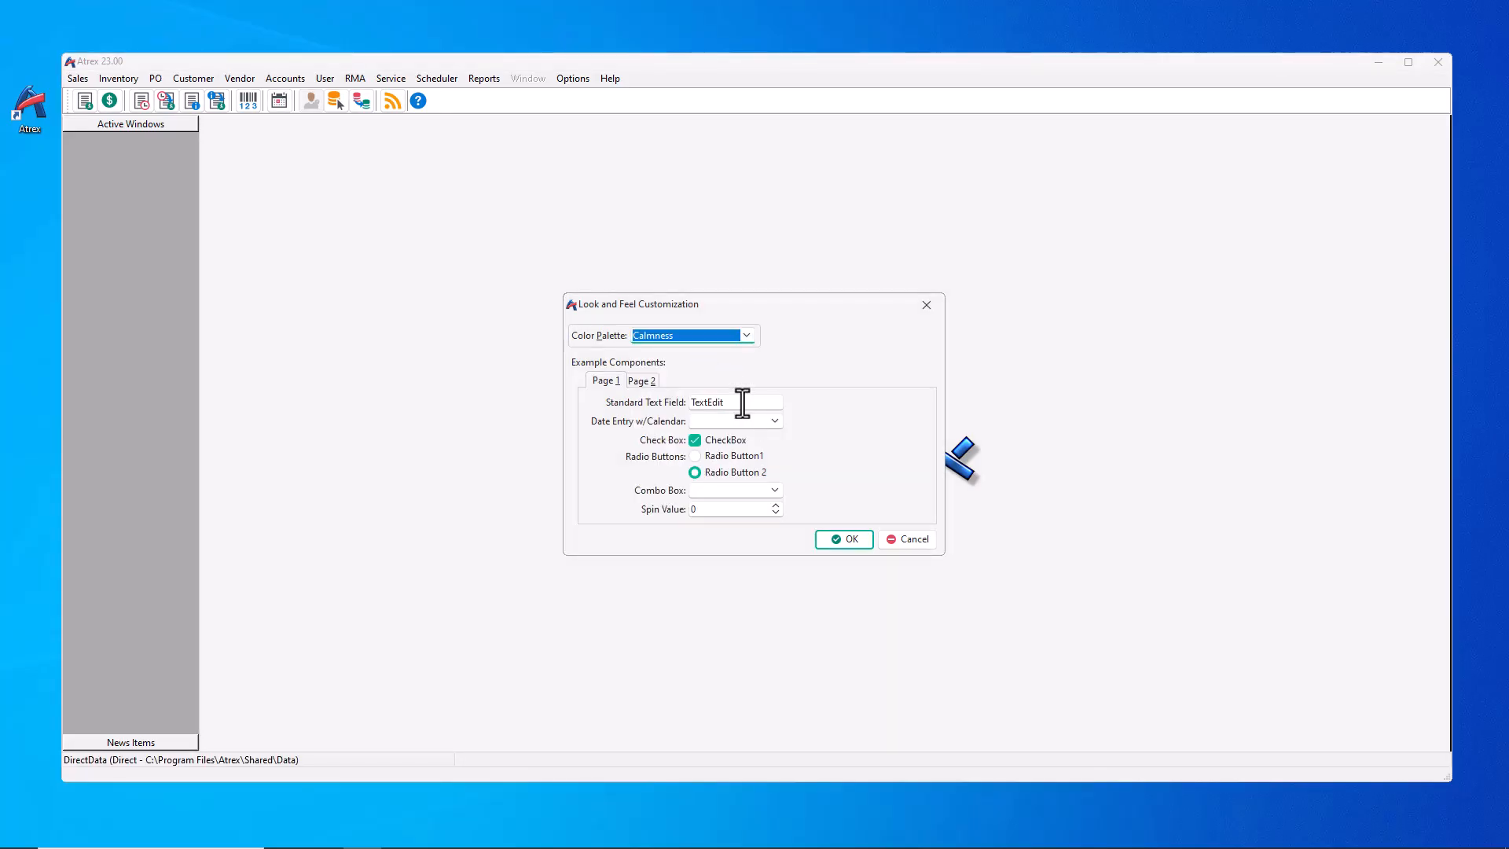
{"action": "left_click", "coordinate": [742, 403]}
Step: Preview Office Dark Gray, then apply the Clearness palette and close the dialog
{"action": "left_click", "coordinate": [749, 338]}
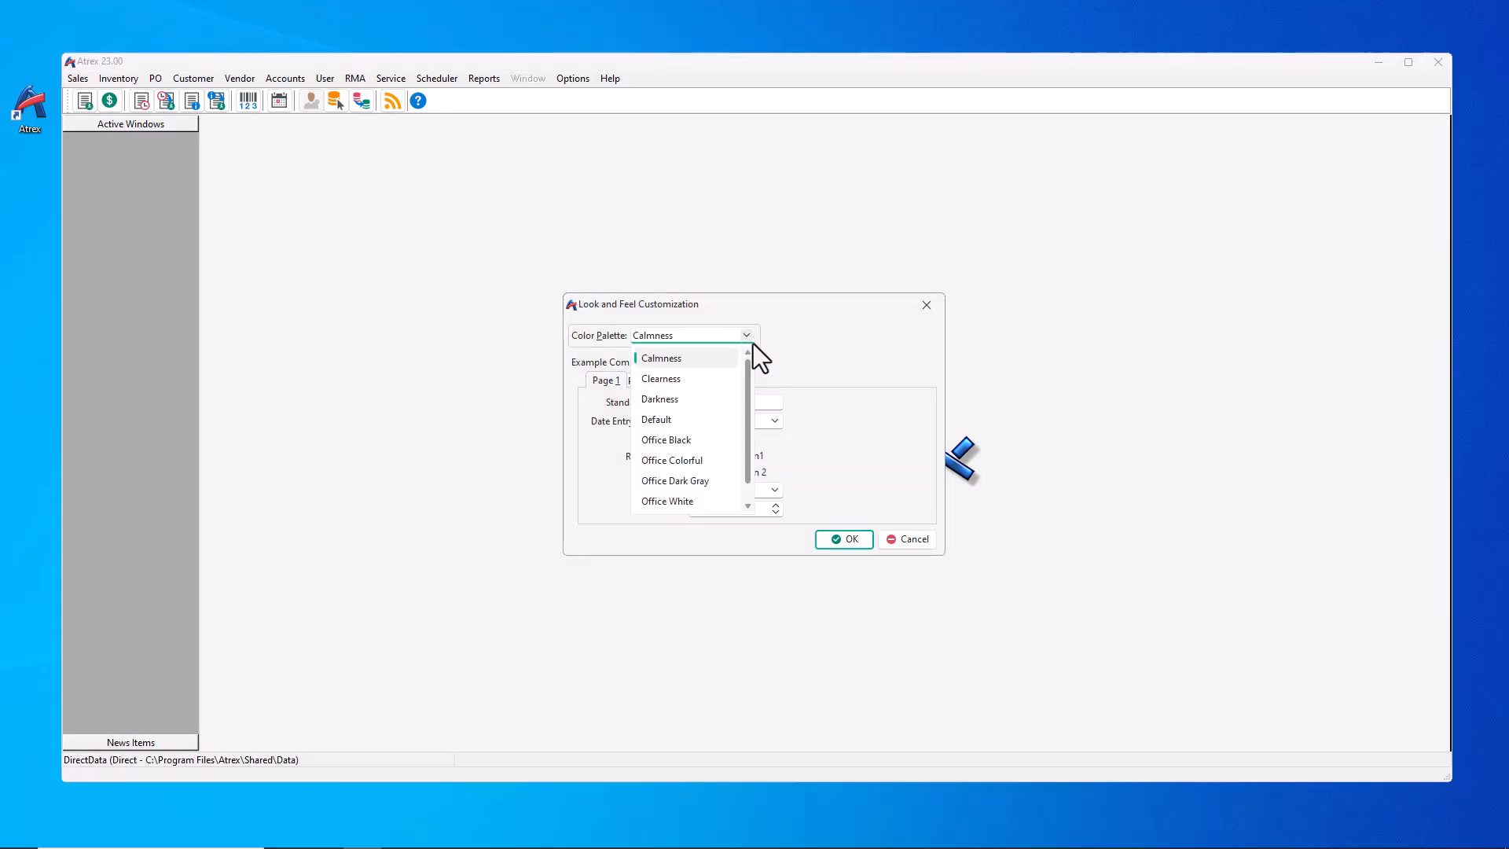
{"action": "left_click", "coordinate": [701, 481]}
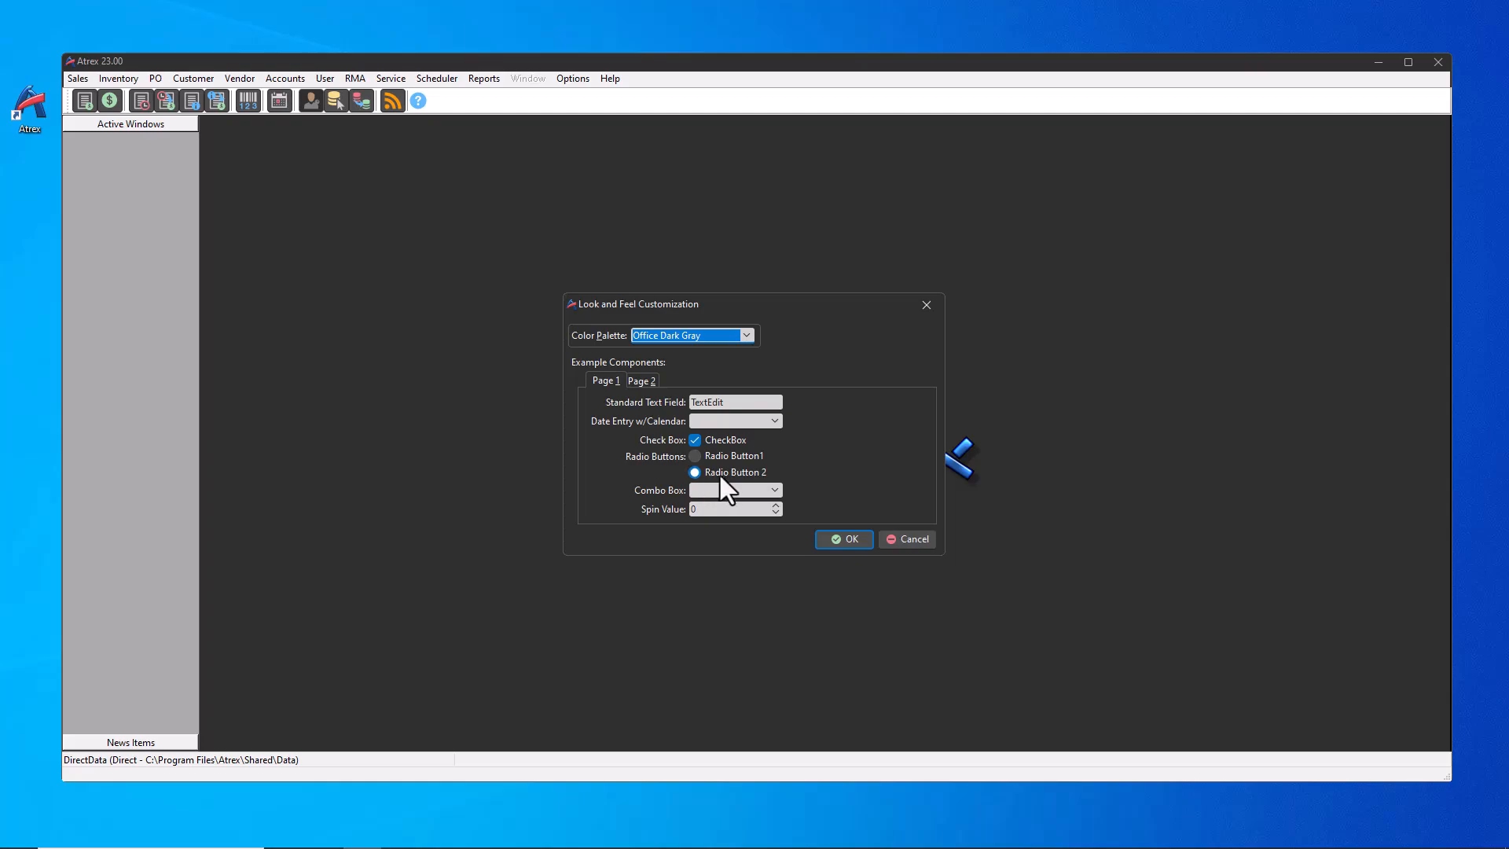
{"action": "left_click", "coordinate": [747, 336]}
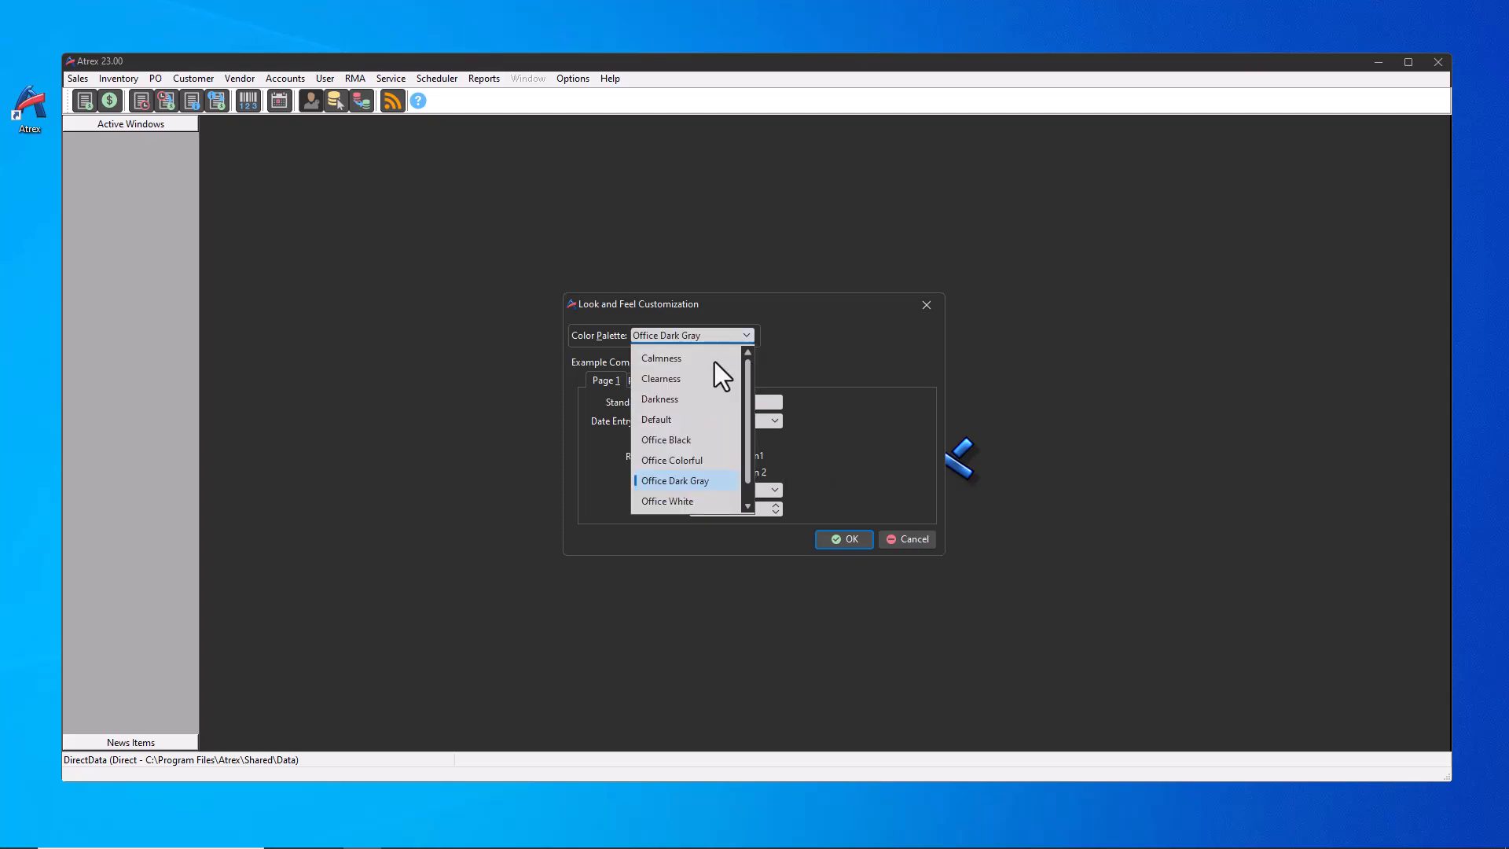
{"action": "left_click", "coordinate": [676, 375]}
{"action": "left_click", "coordinate": [855, 539]}
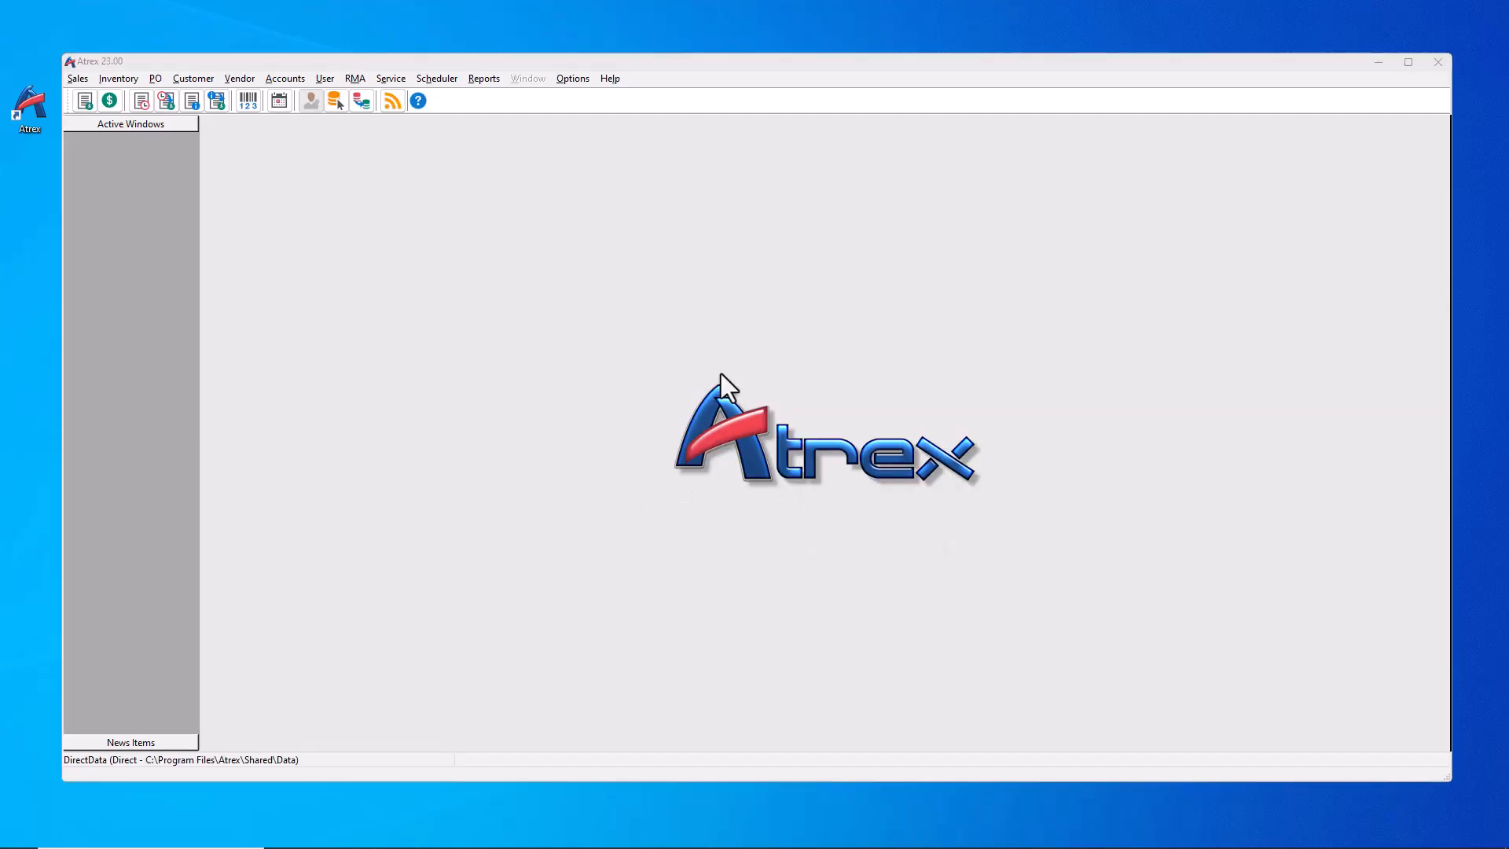
Step: Set the company email Mail Service to Google GMail and request a sign-in token
{"action": "left_click", "coordinate": [572, 79]}
{"action": "mouse_move", "coordinate": [610, 97]}
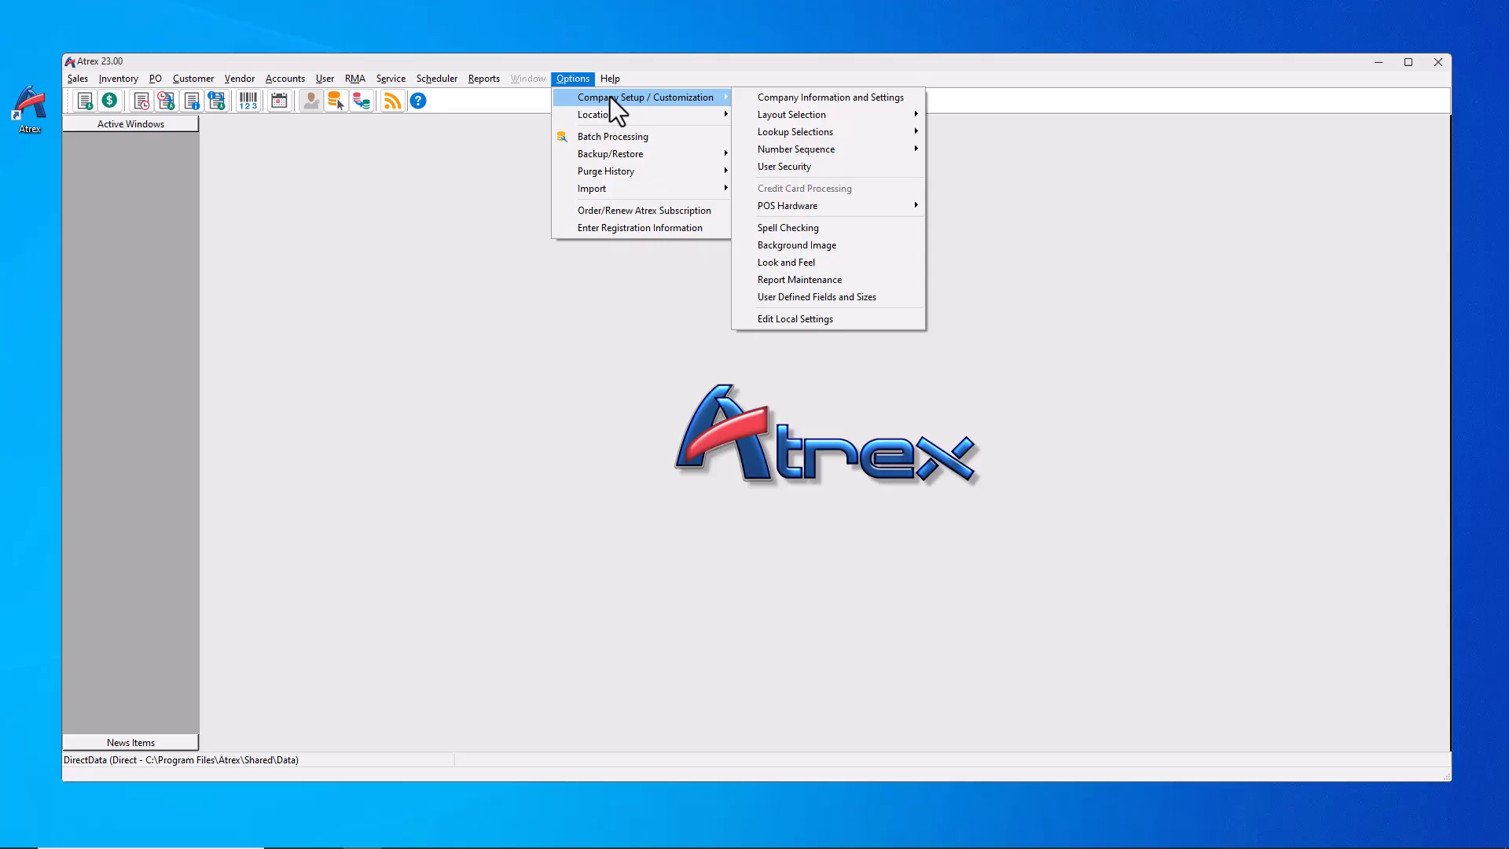
{"action": "left_click", "coordinate": [826, 104]}
{"action": "left_click", "coordinate": [662, 207]}
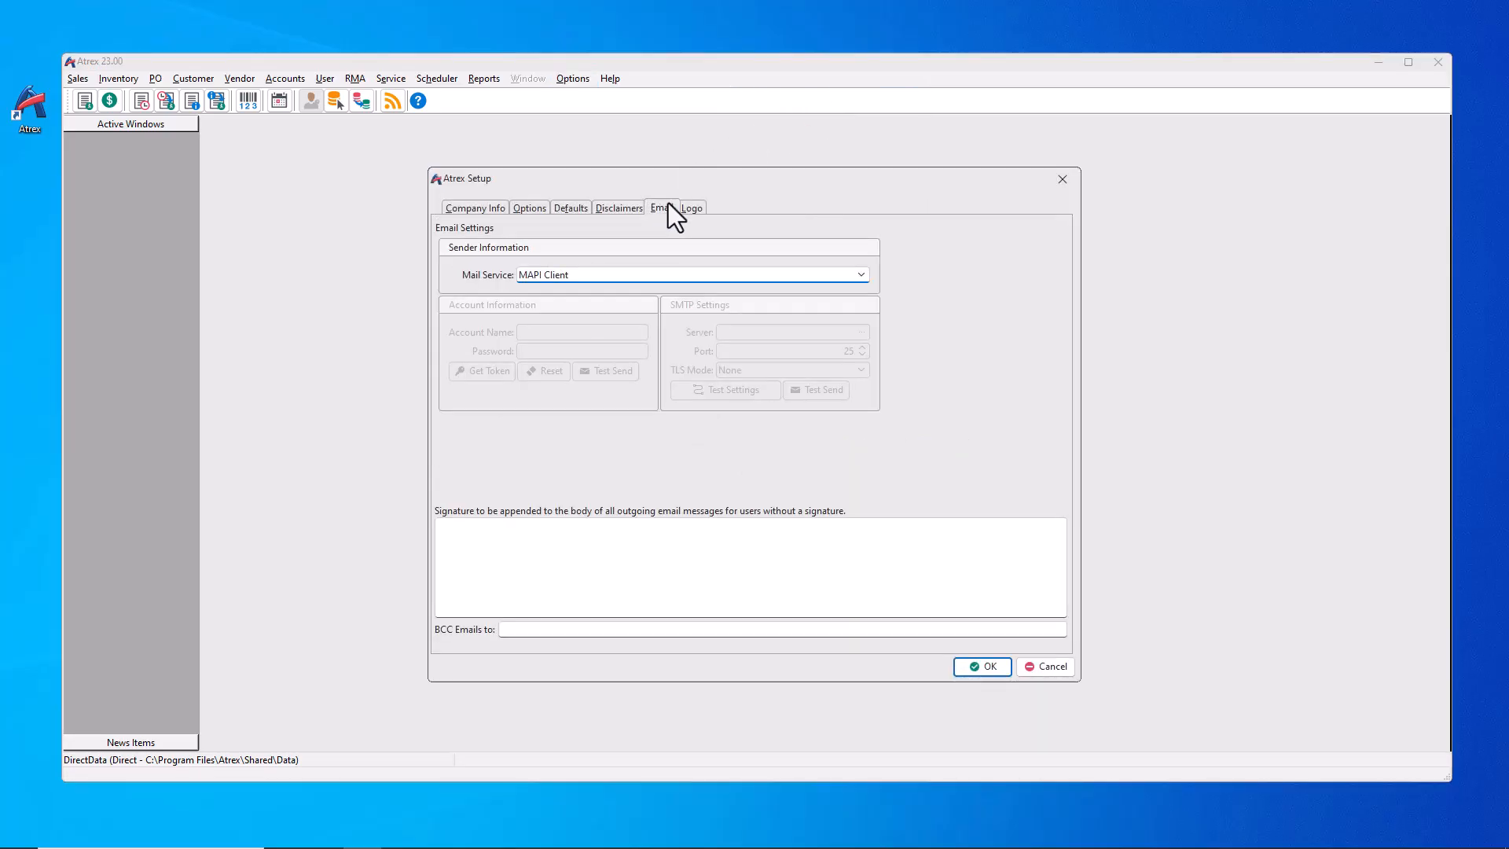
{"action": "left_click", "coordinate": [861, 275]}
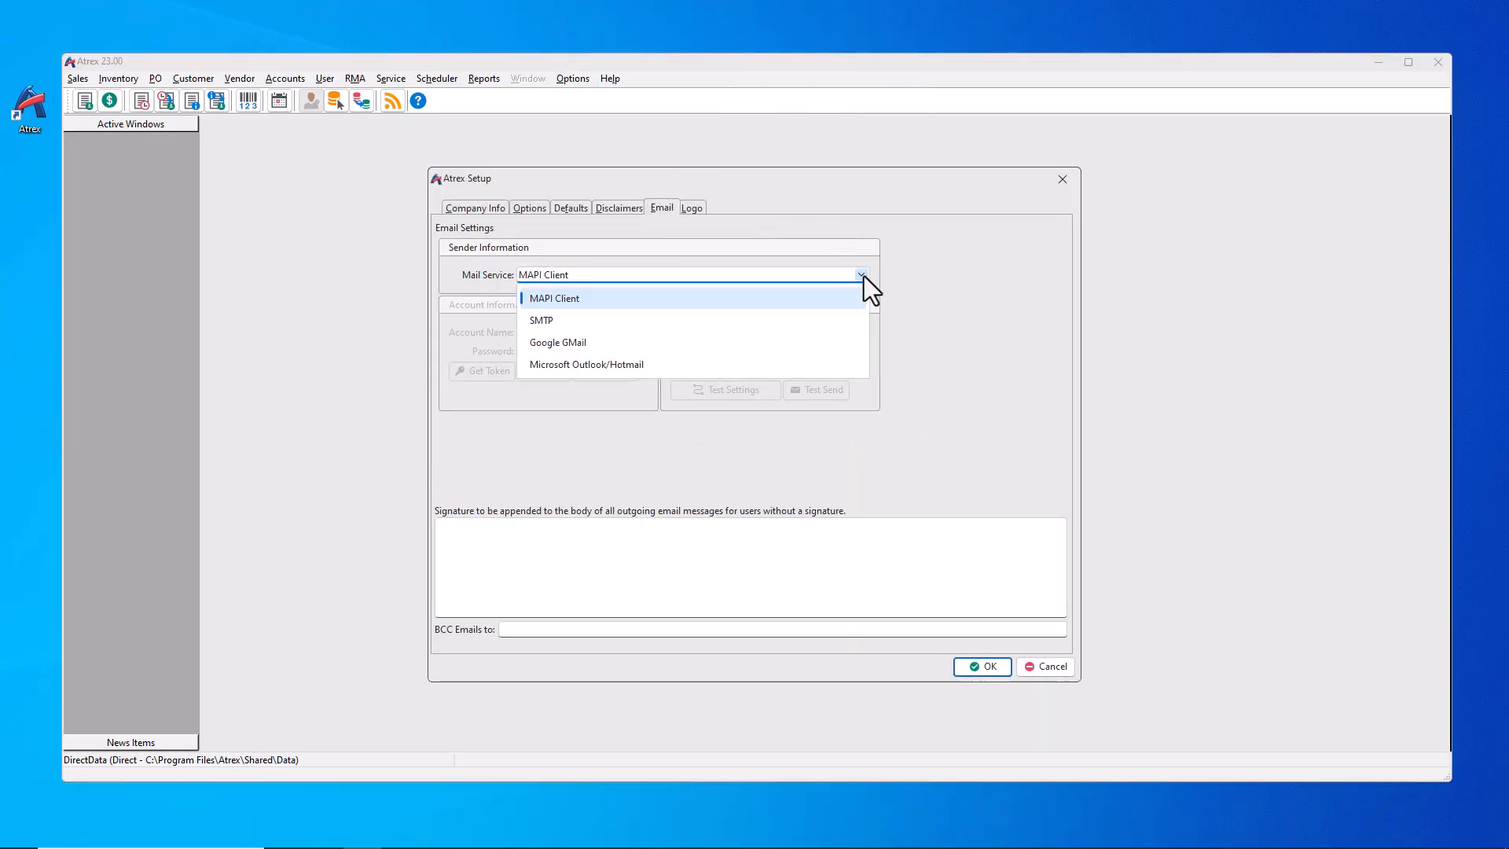
{"action": "left_click", "coordinate": [577, 349]}
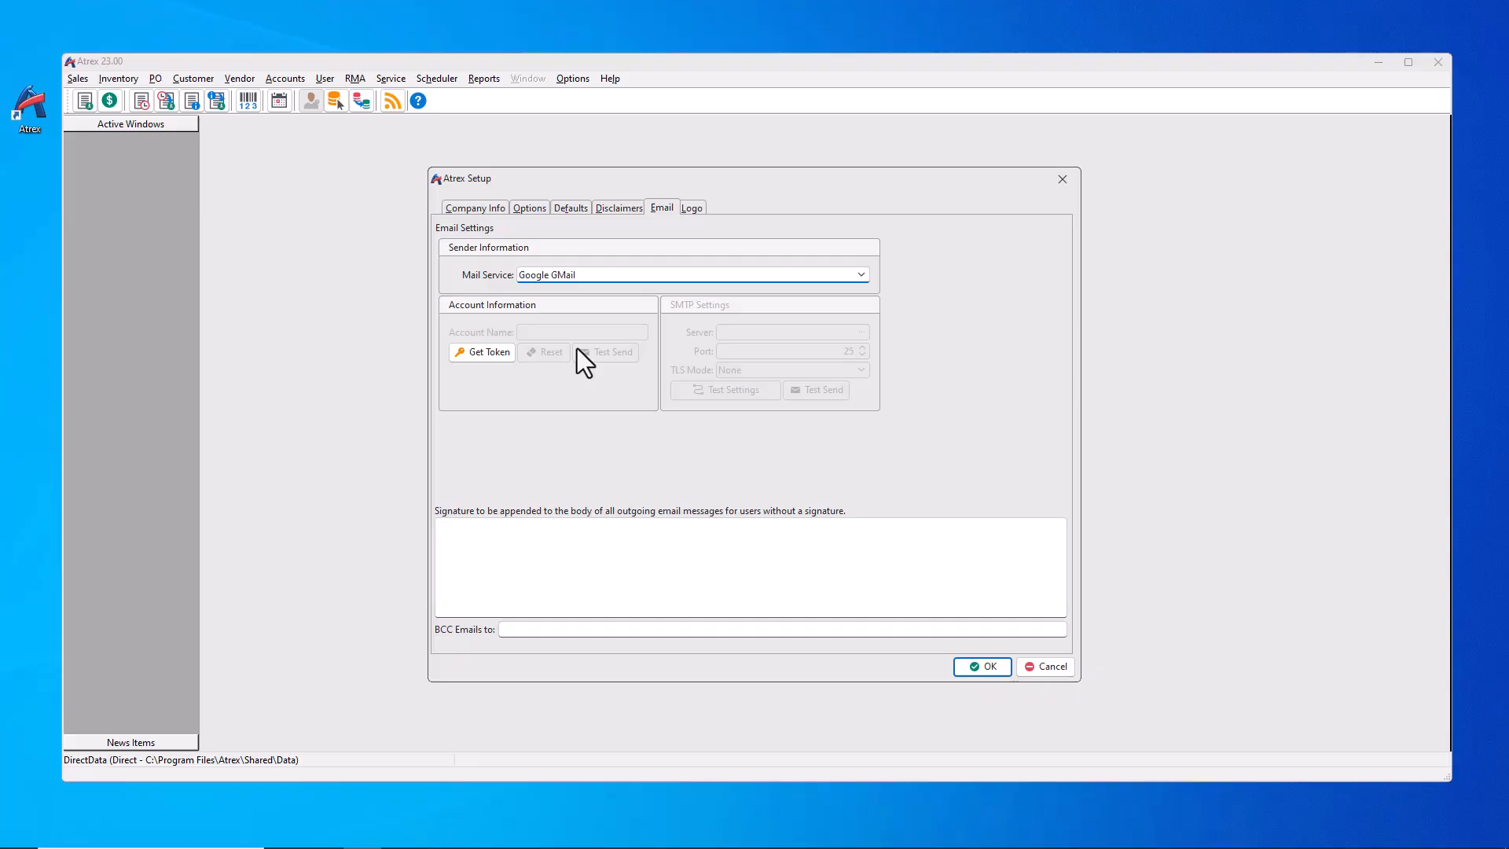
{"action": "left_click", "coordinate": [481, 352]}
Step: Sign in to Google with the account e-mail address and password
{"action": "type", "text": "[blurred]"}
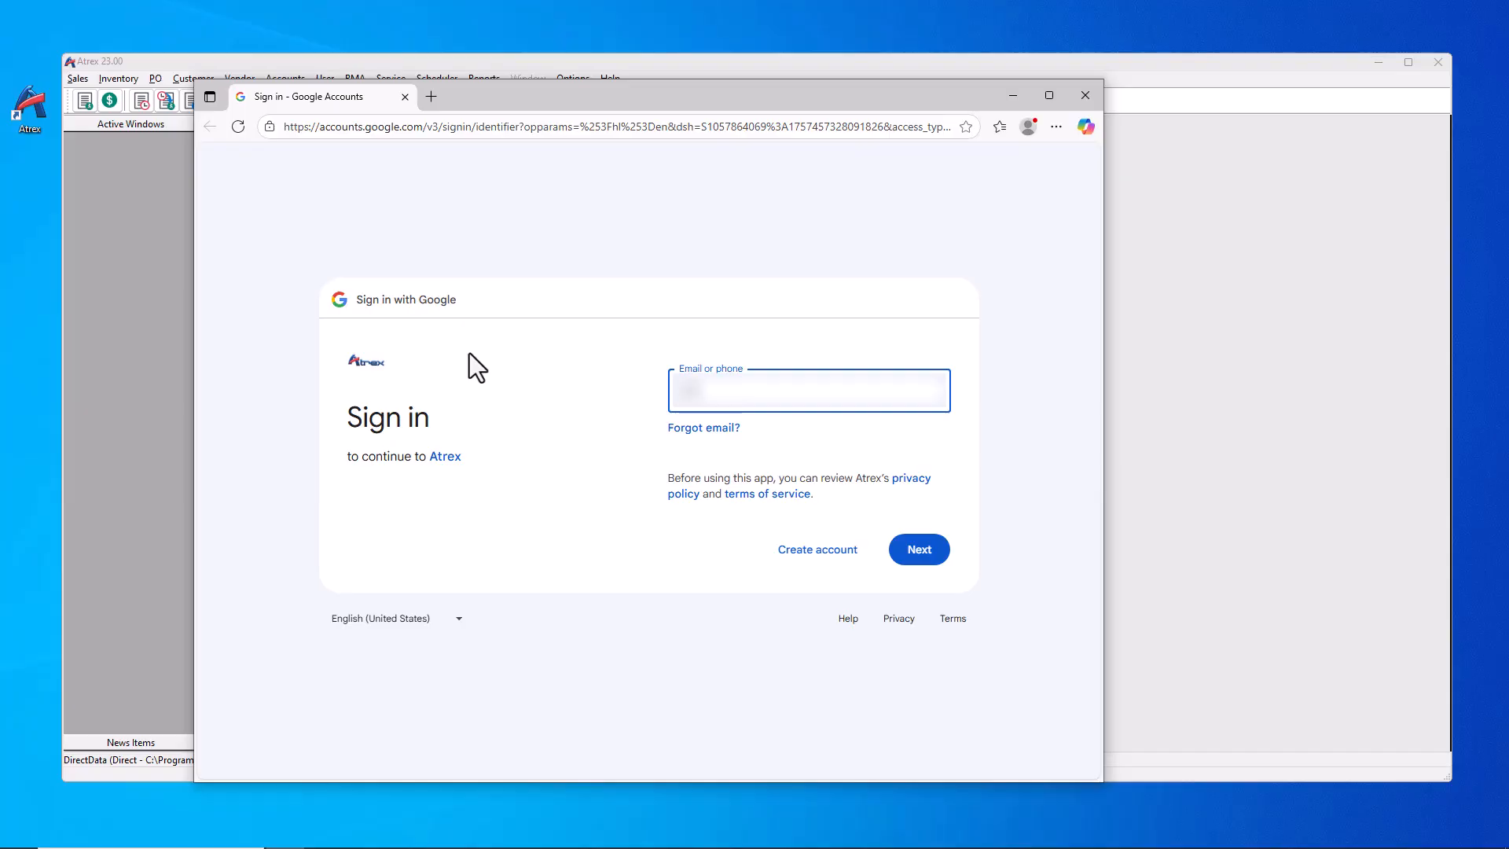
{"action": "type", "text": "[blurred]"}
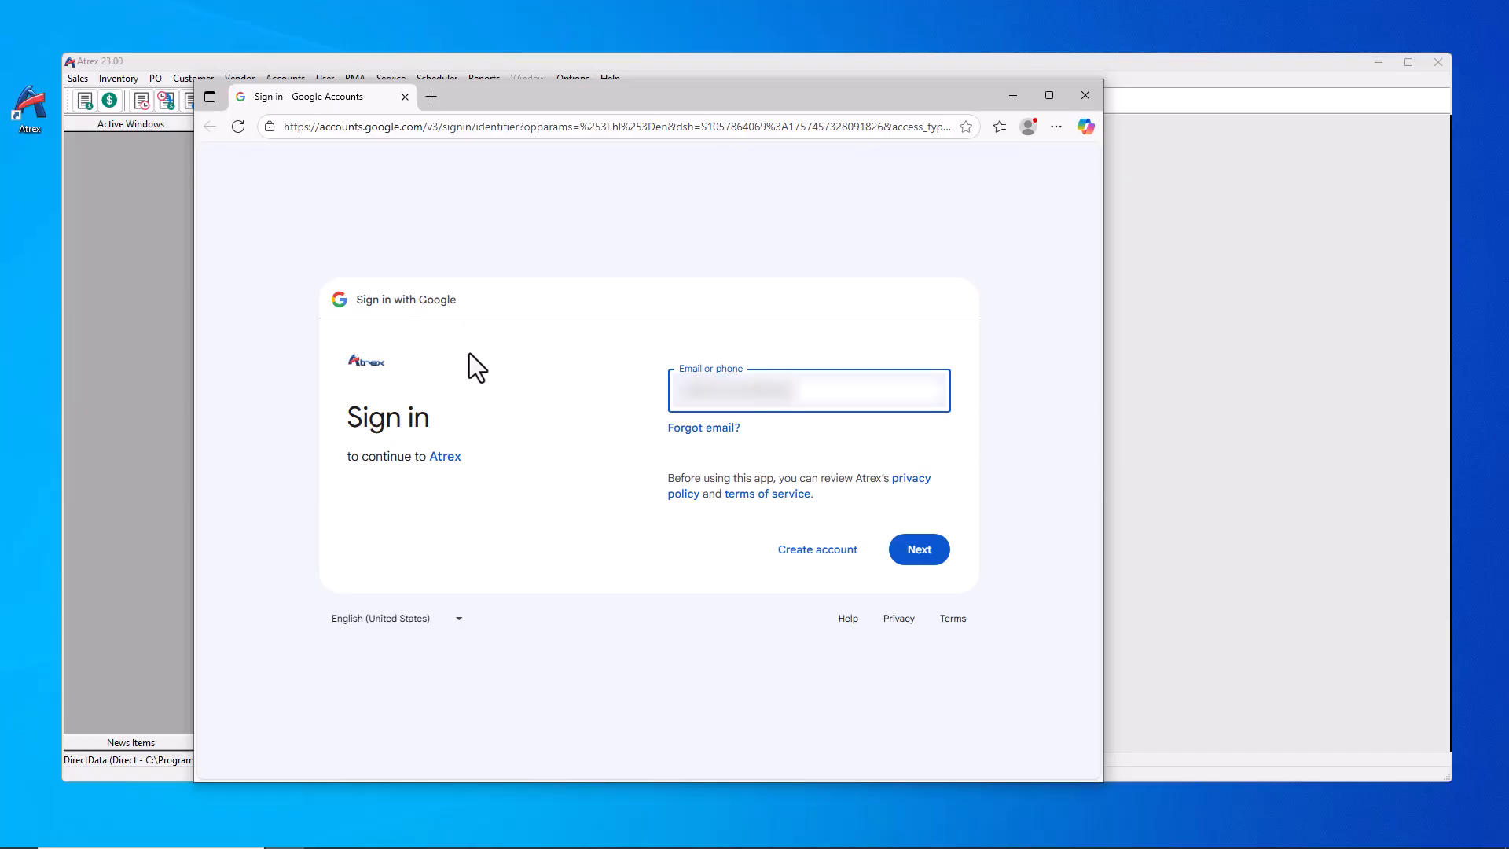
{"action": "key", "text": "Return"}
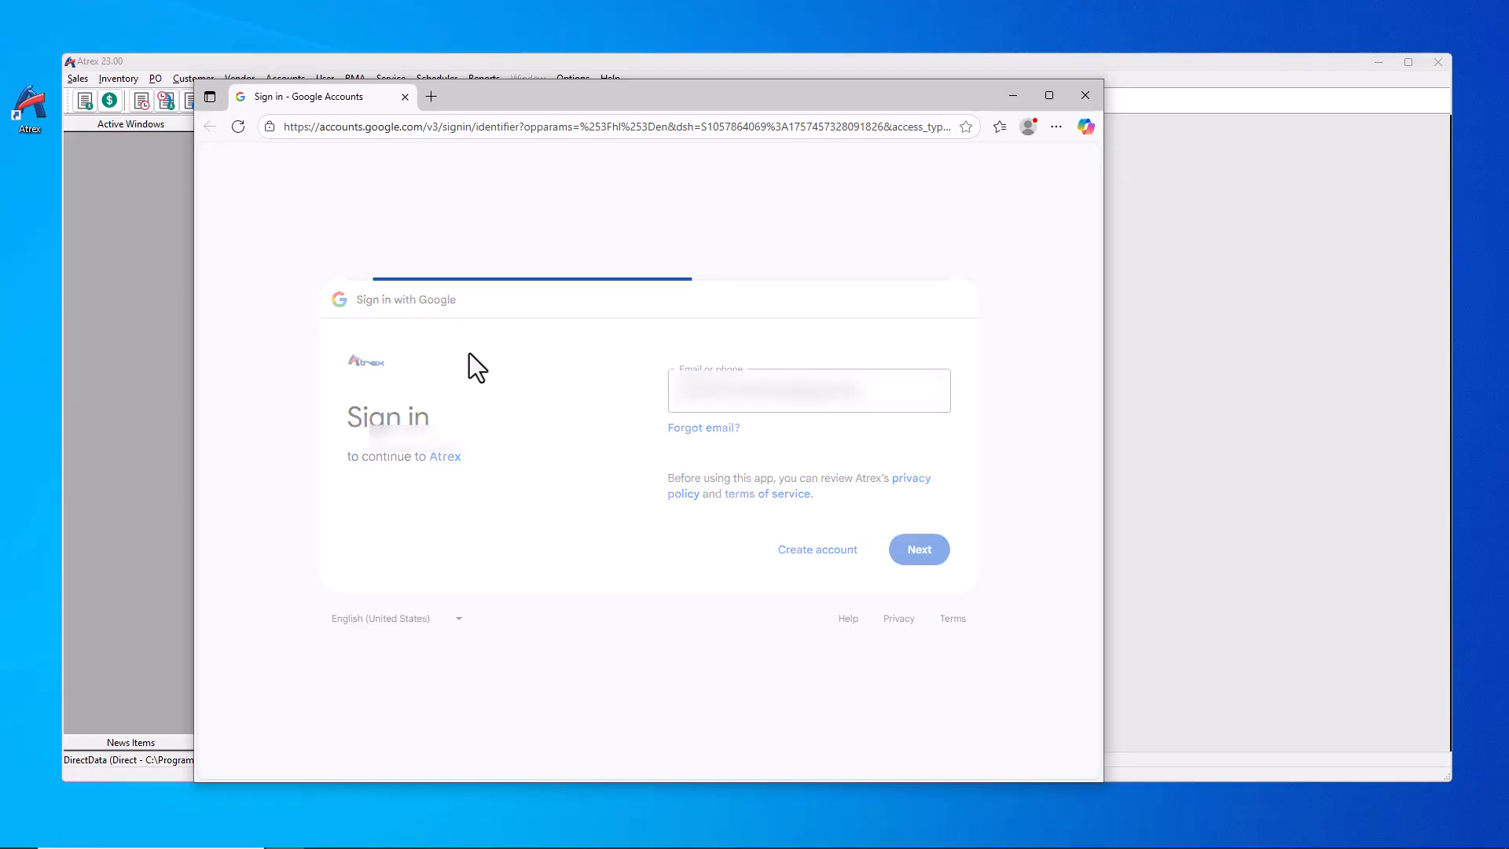
{"action": "type", "text": "•••••"}
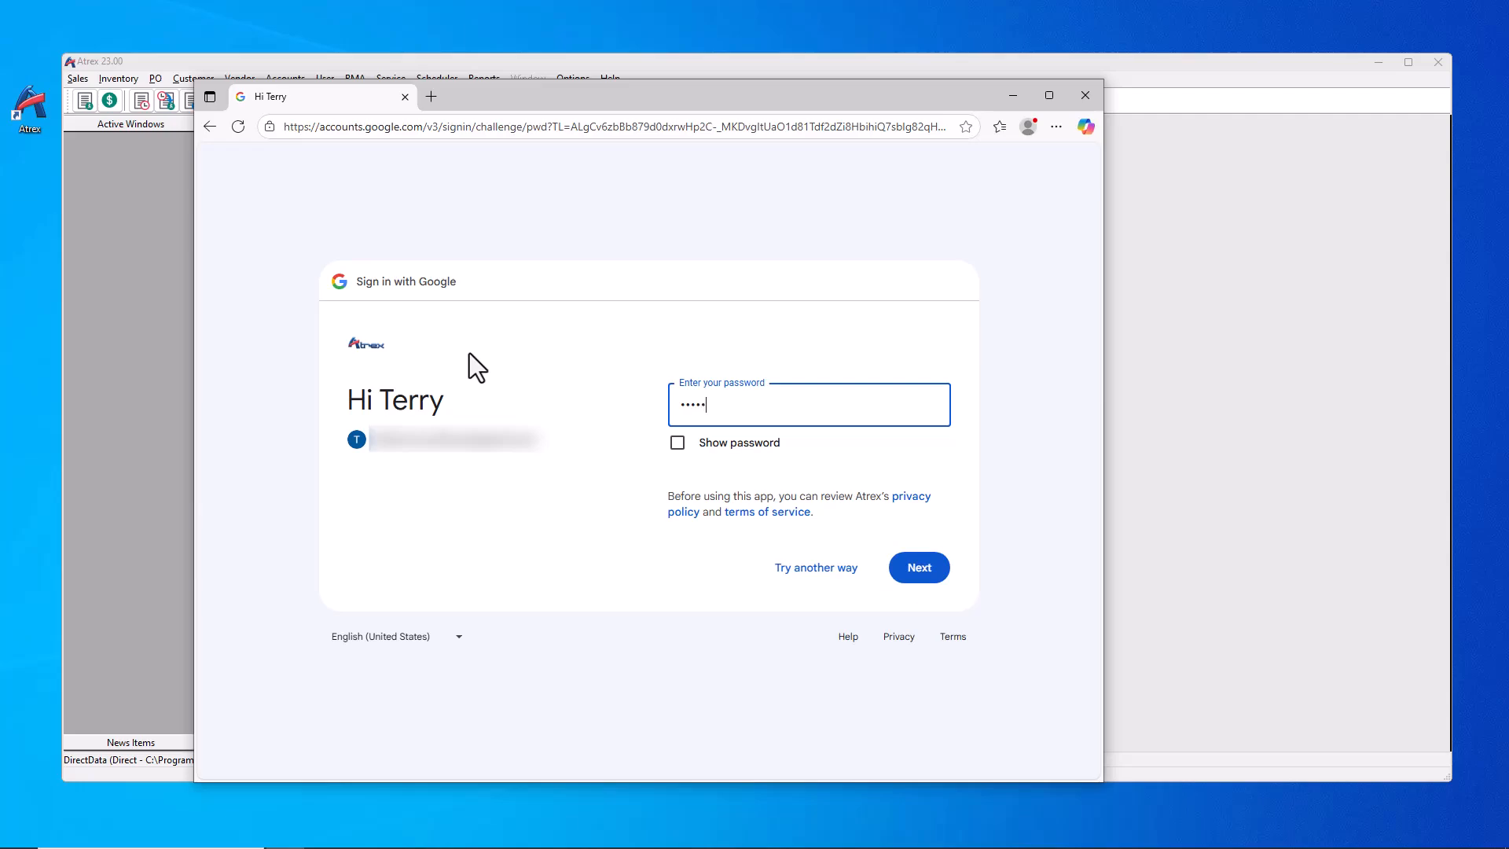
{"action": "key", "text": "Return"}
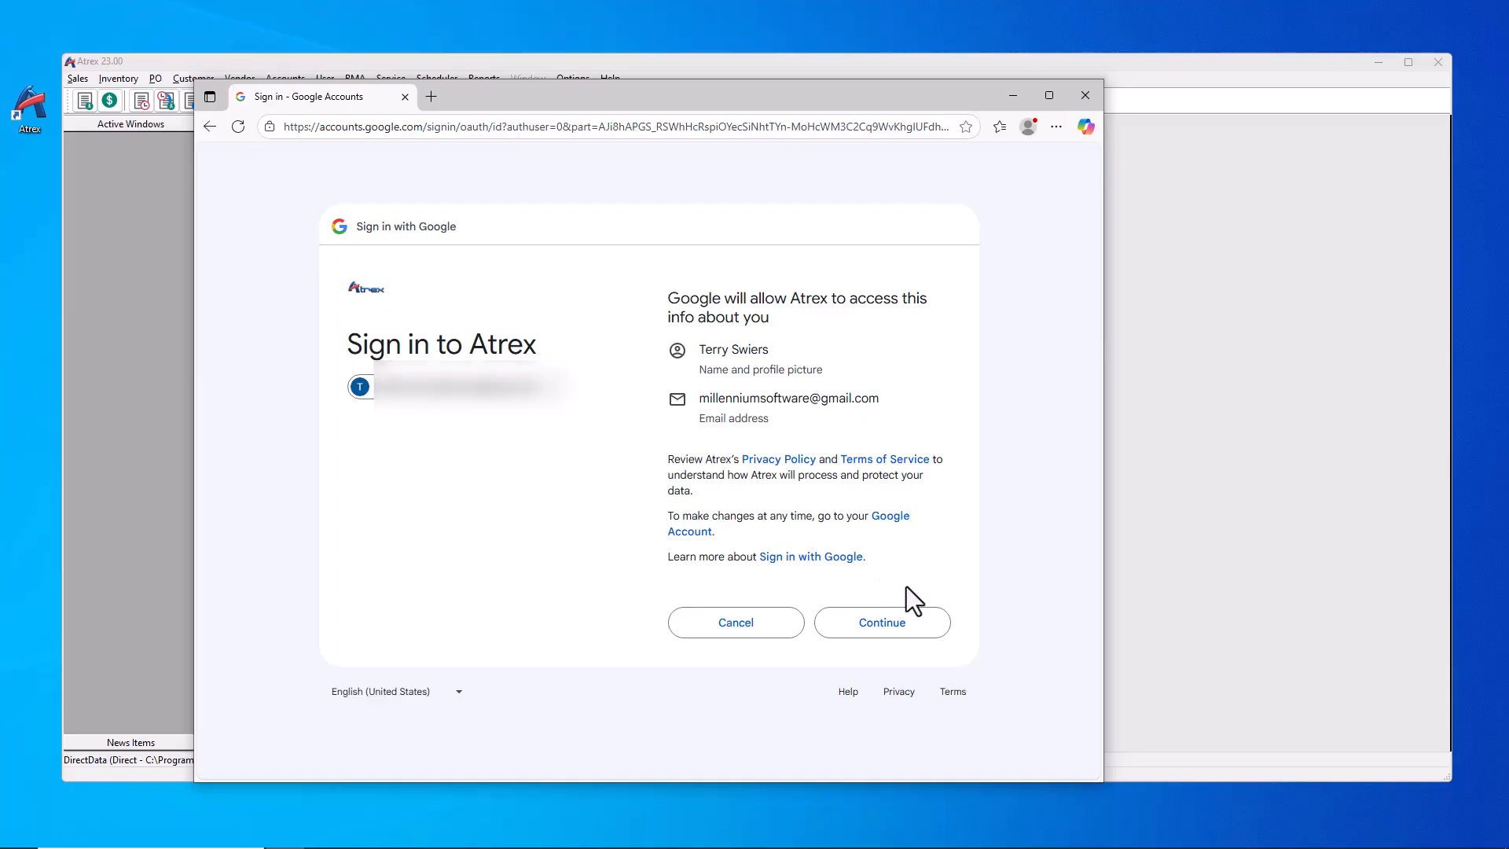
Step: Grant Atrex permission to send email on the account's behalf, then close the browser
{"action": "left_click", "coordinate": [889, 627]}
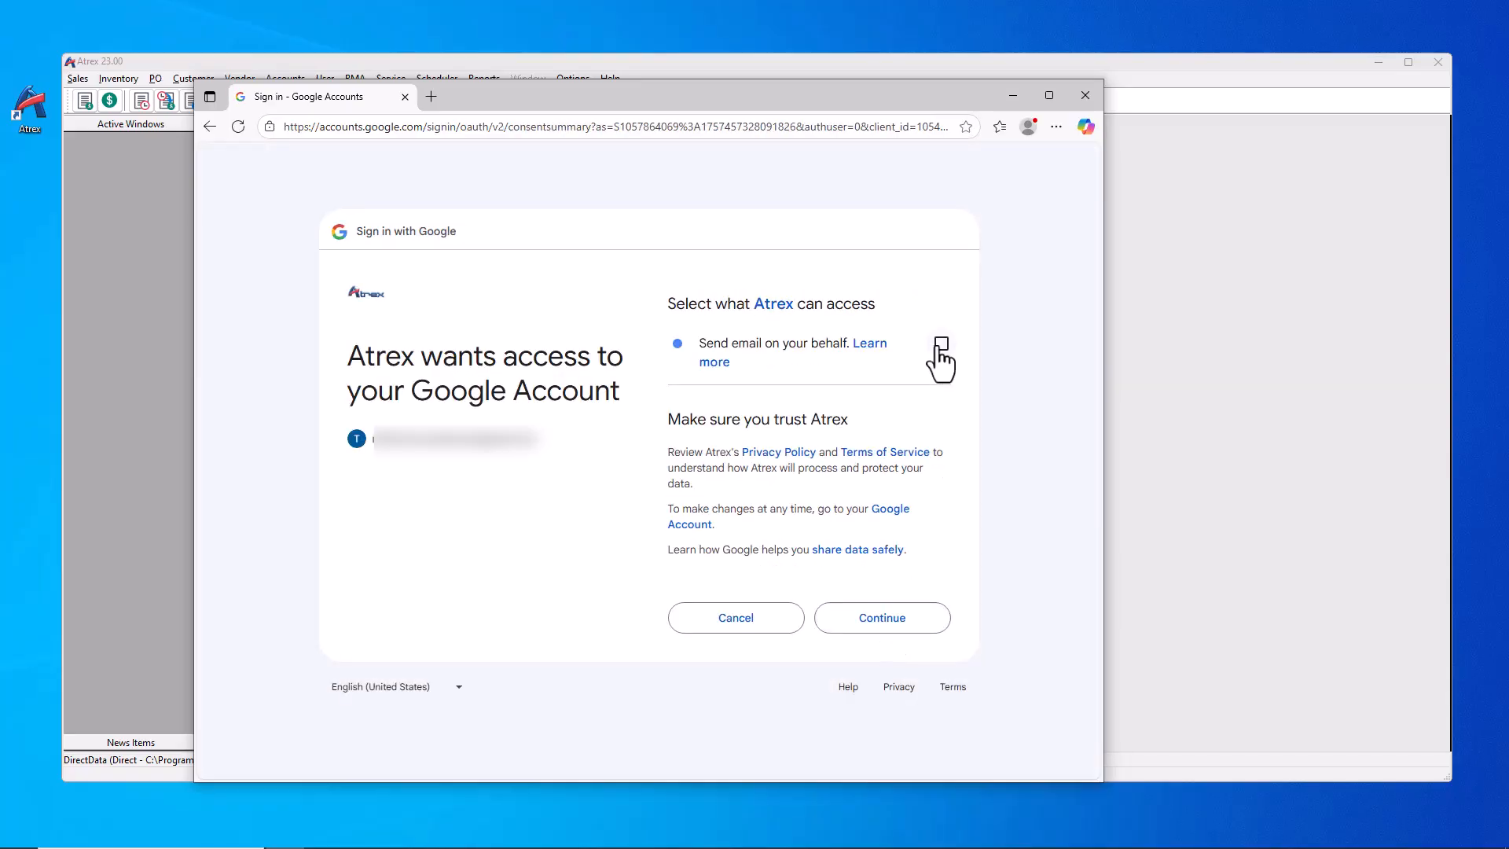
{"action": "left_click", "coordinate": [939, 346]}
{"action": "left_click", "coordinate": [884, 618]}
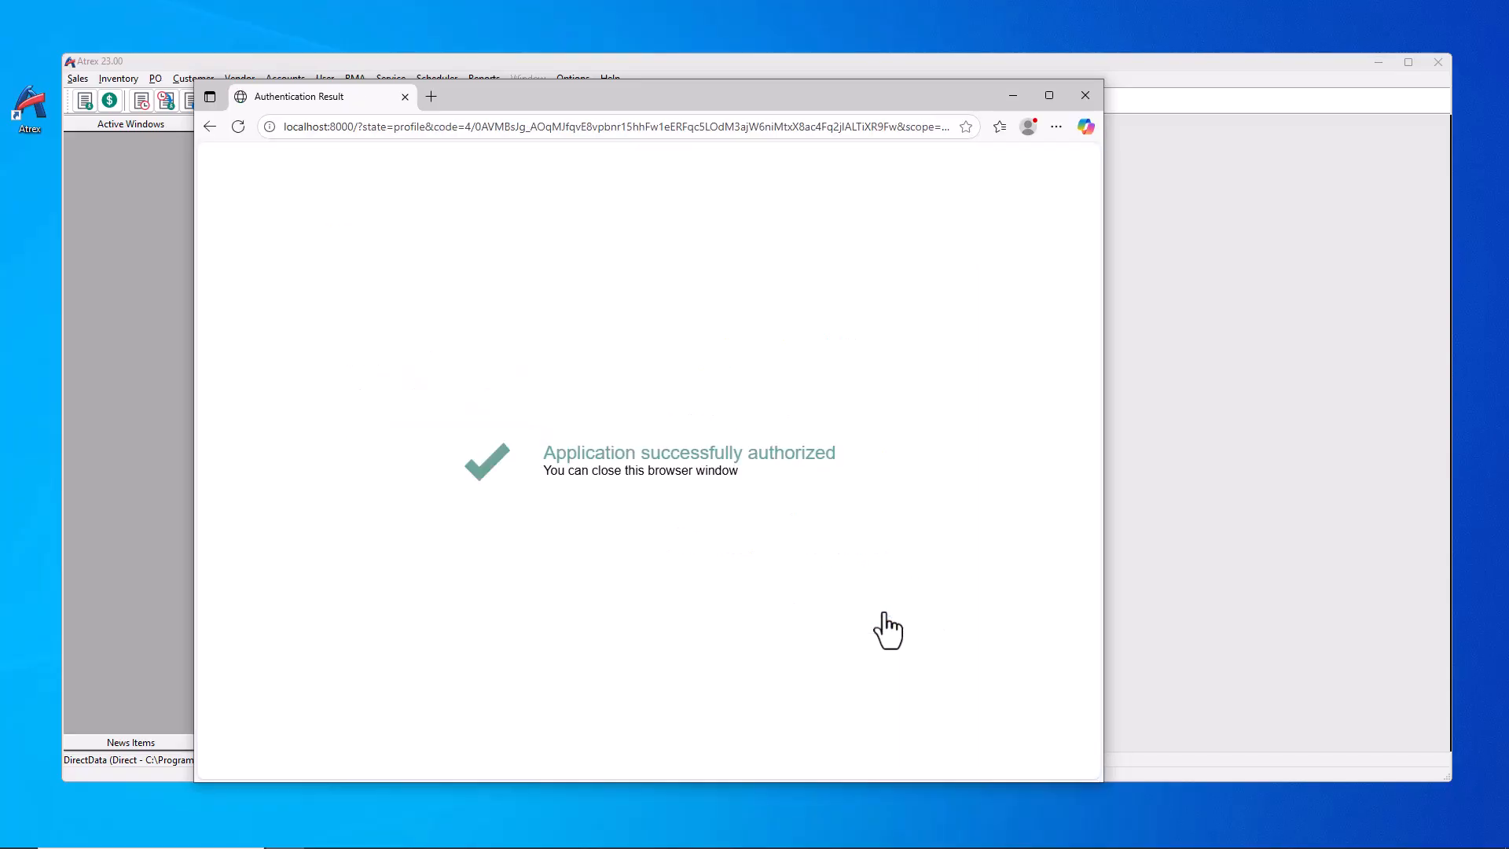
{"action": "left_click", "coordinate": [1084, 95]}
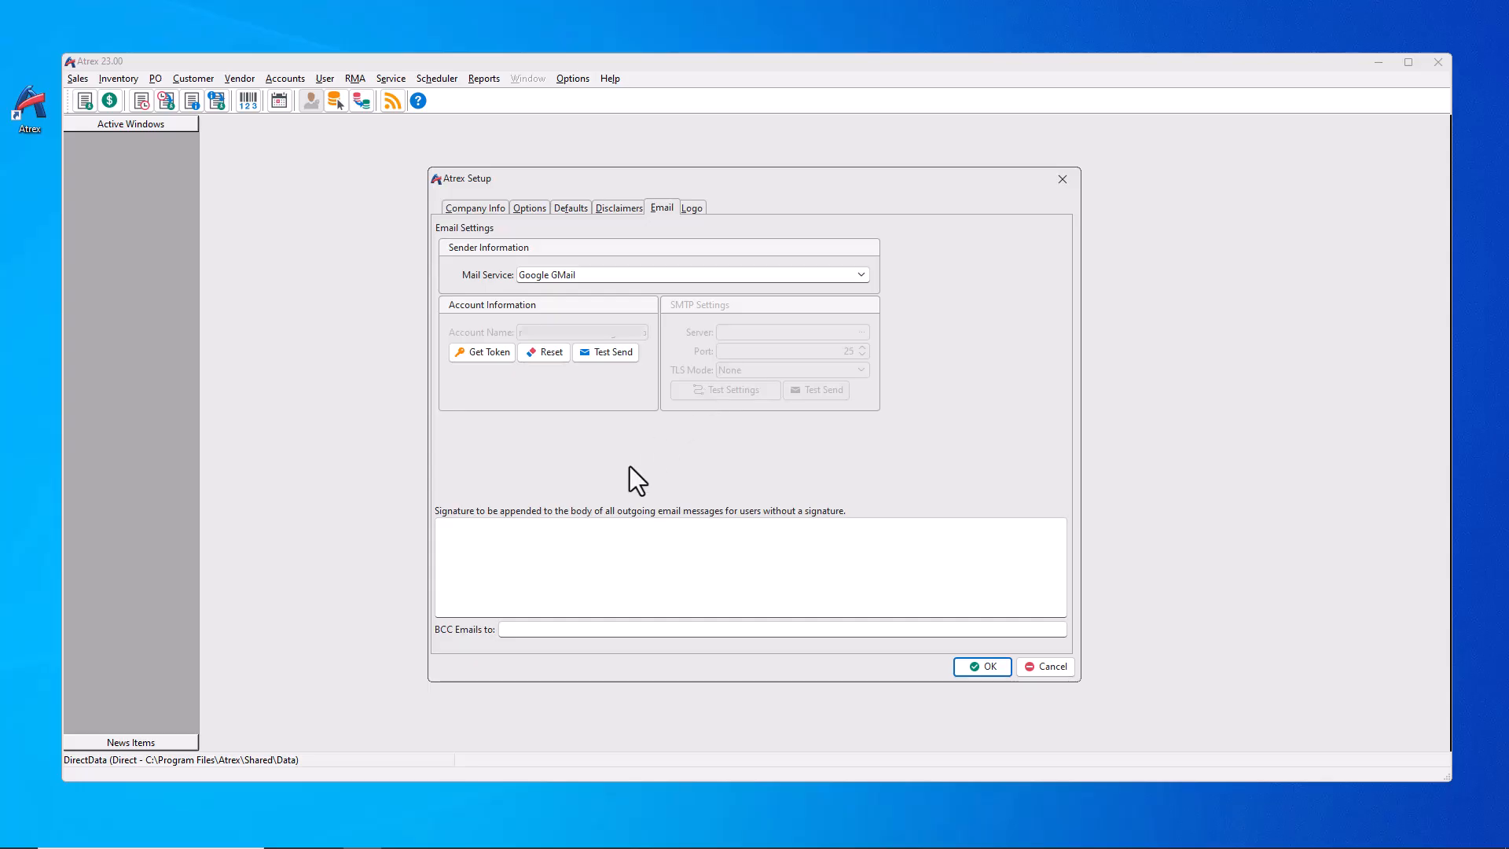
Step: Send a Gmail test email to a recipient address, then save the email settings
{"action": "left_click", "coordinate": [611, 352]}
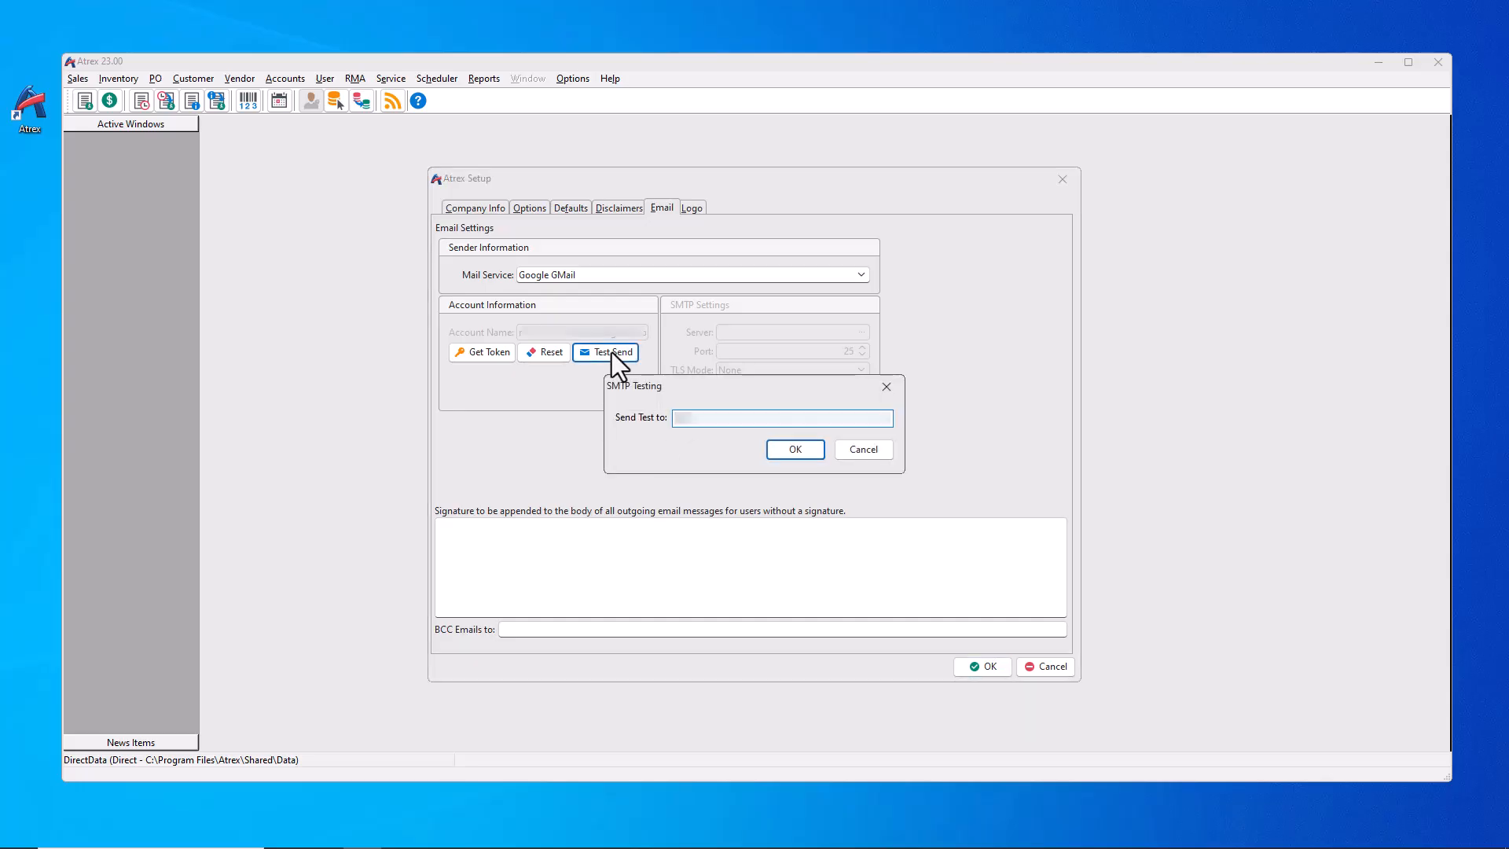
{"action": "type", "text": "unreadableunreadable"}
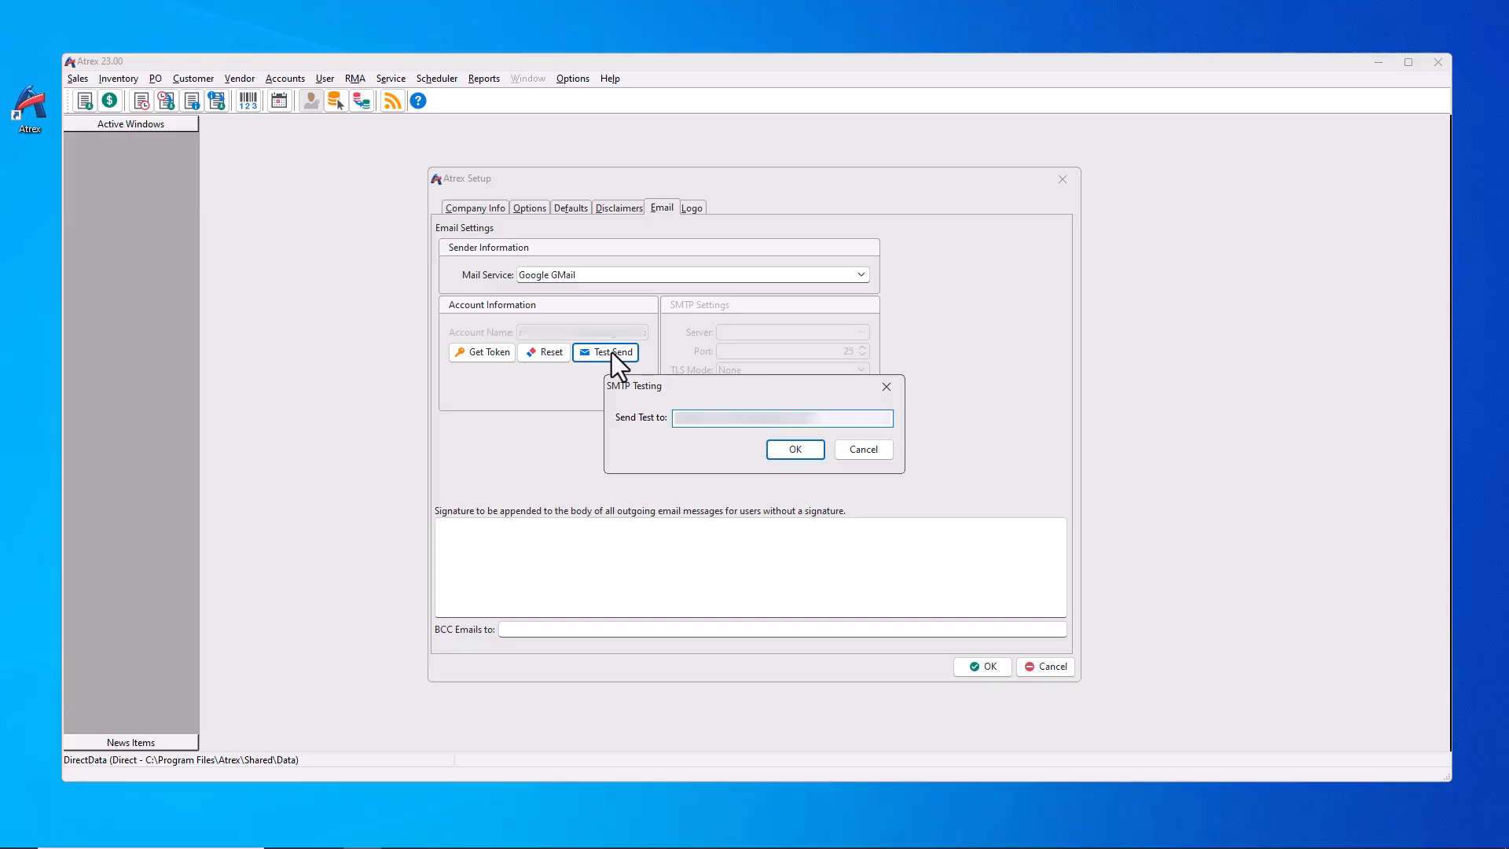
{"action": "key", "text": "Return"}
{"action": "left_click", "coordinate": [853, 452]}
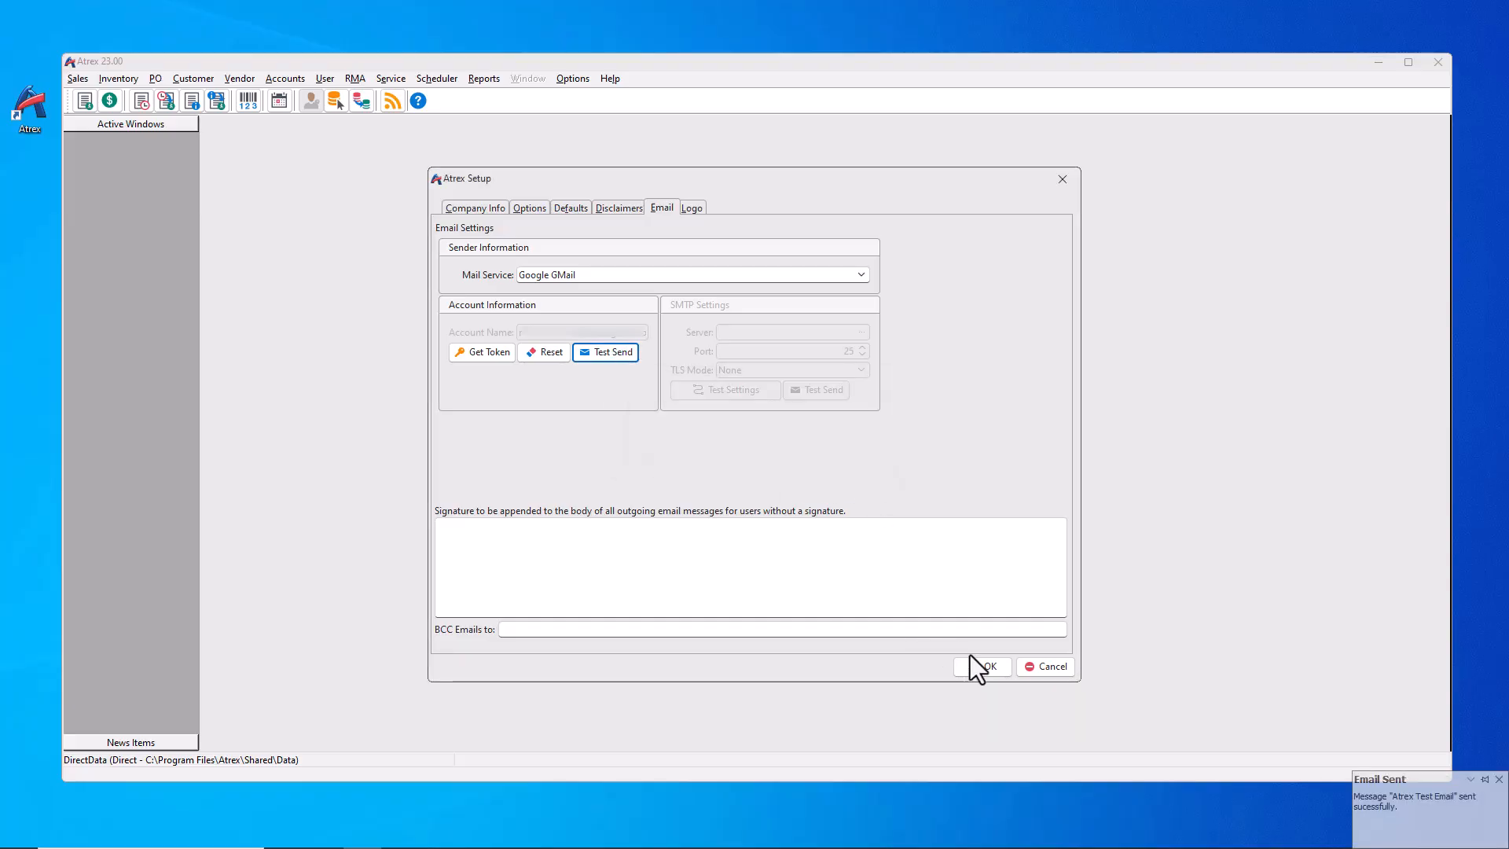
{"action": "left_click", "coordinate": [974, 666]}
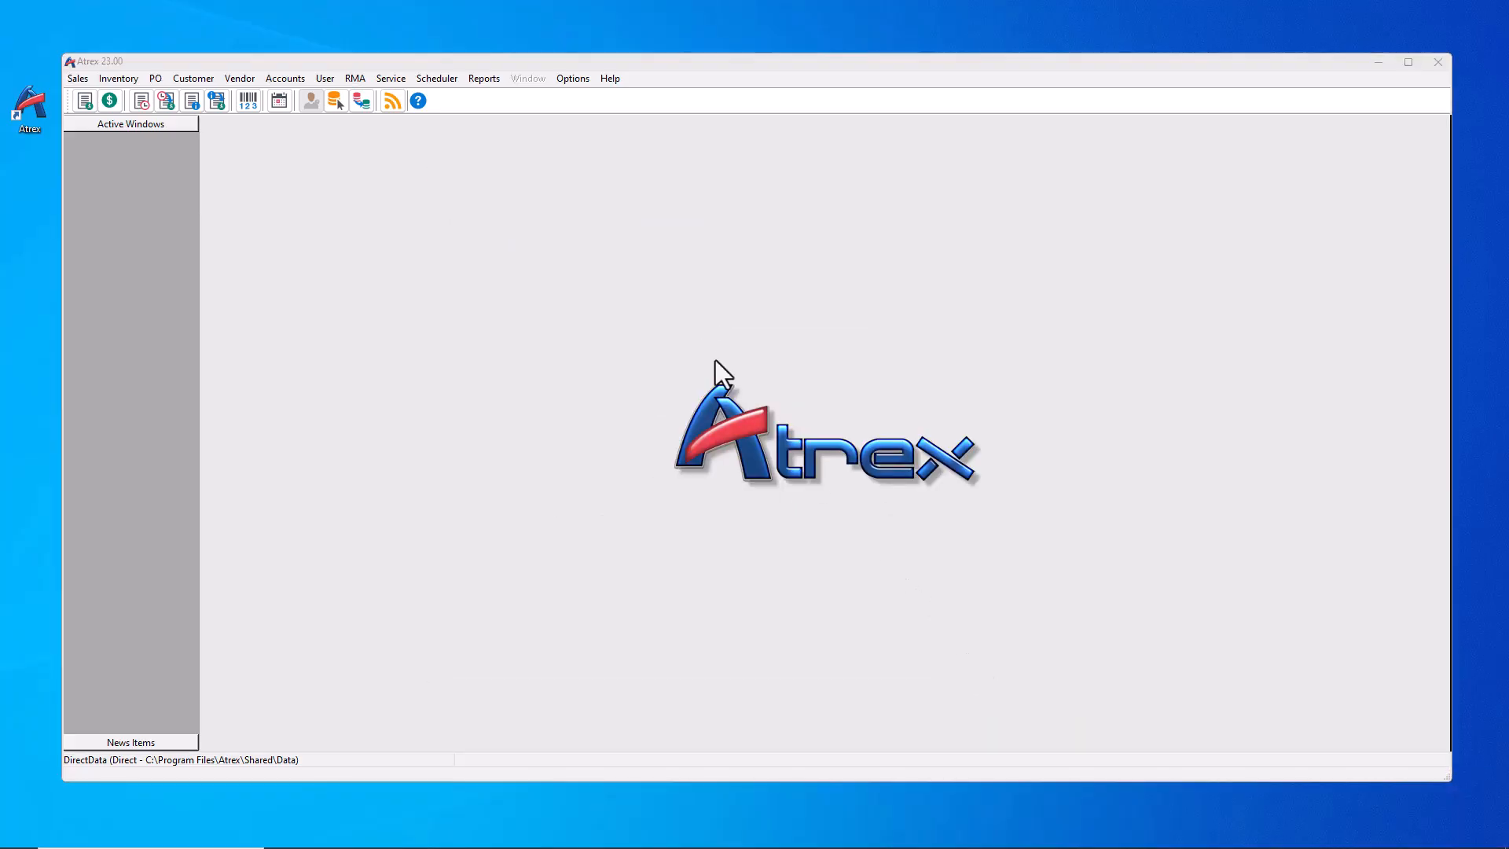
Step: Add a new user TERRY with Manager Access in User Maintenance
{"action": "left_click", "coordinate": [327, 78]}
{"action": "left_click", "coordinate": [350, 95]}
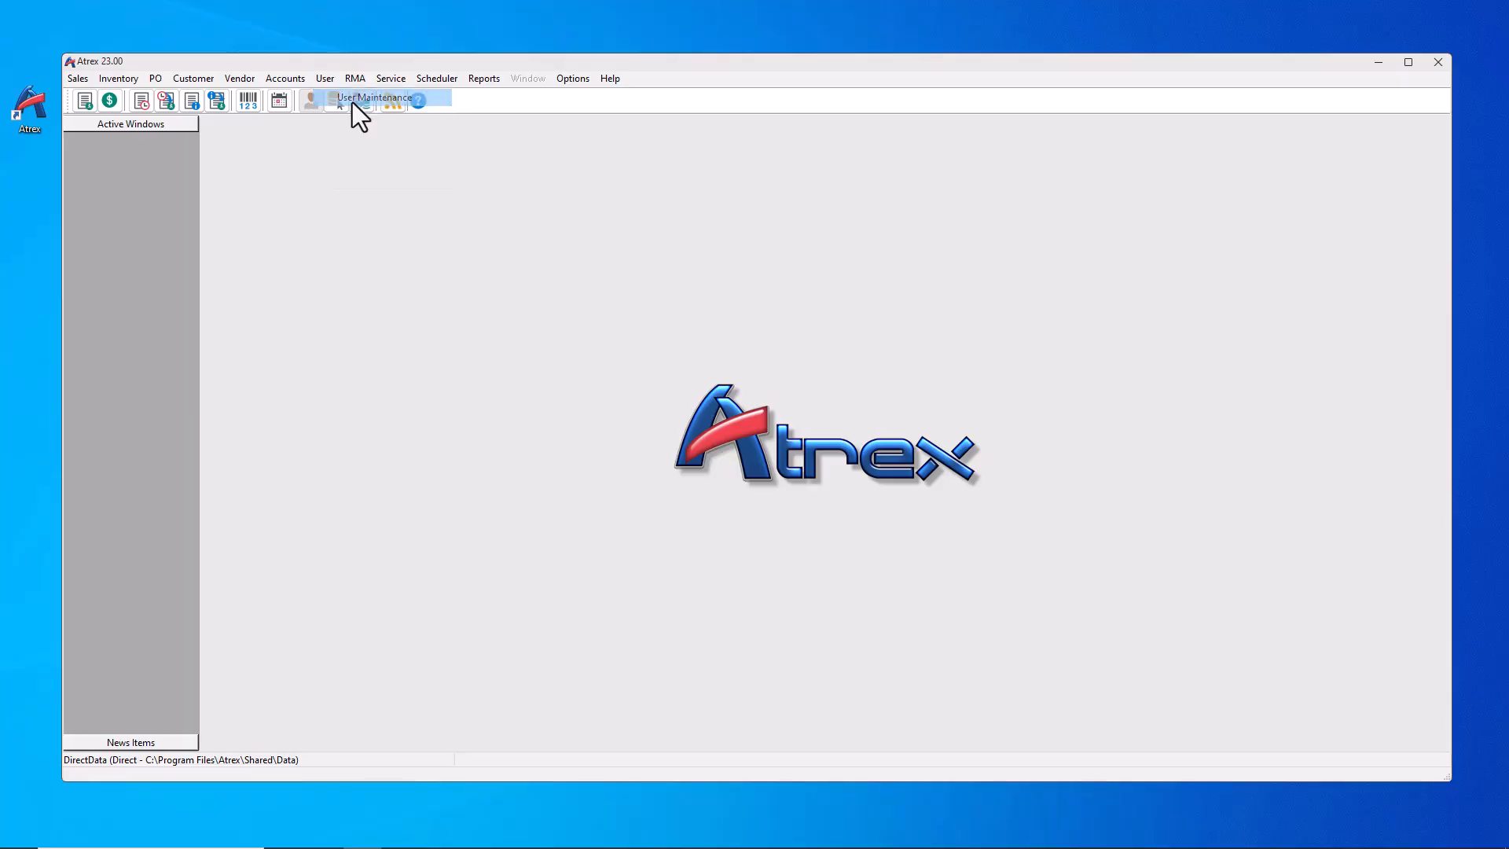
{"action": "left_click", "coordinate": [717, 637]}
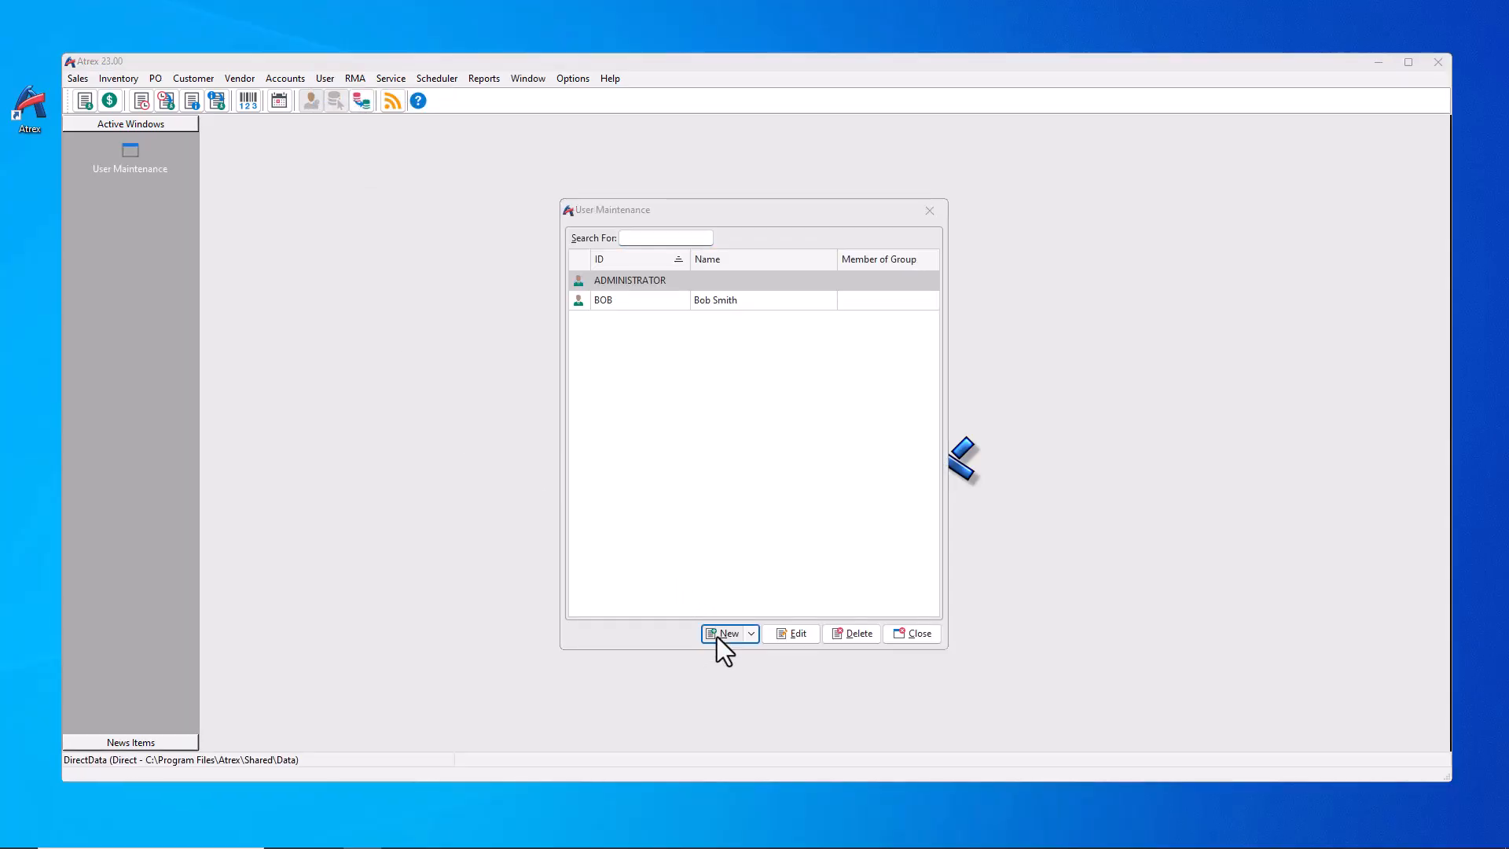
{"action": "type", "text": "TERRY"}
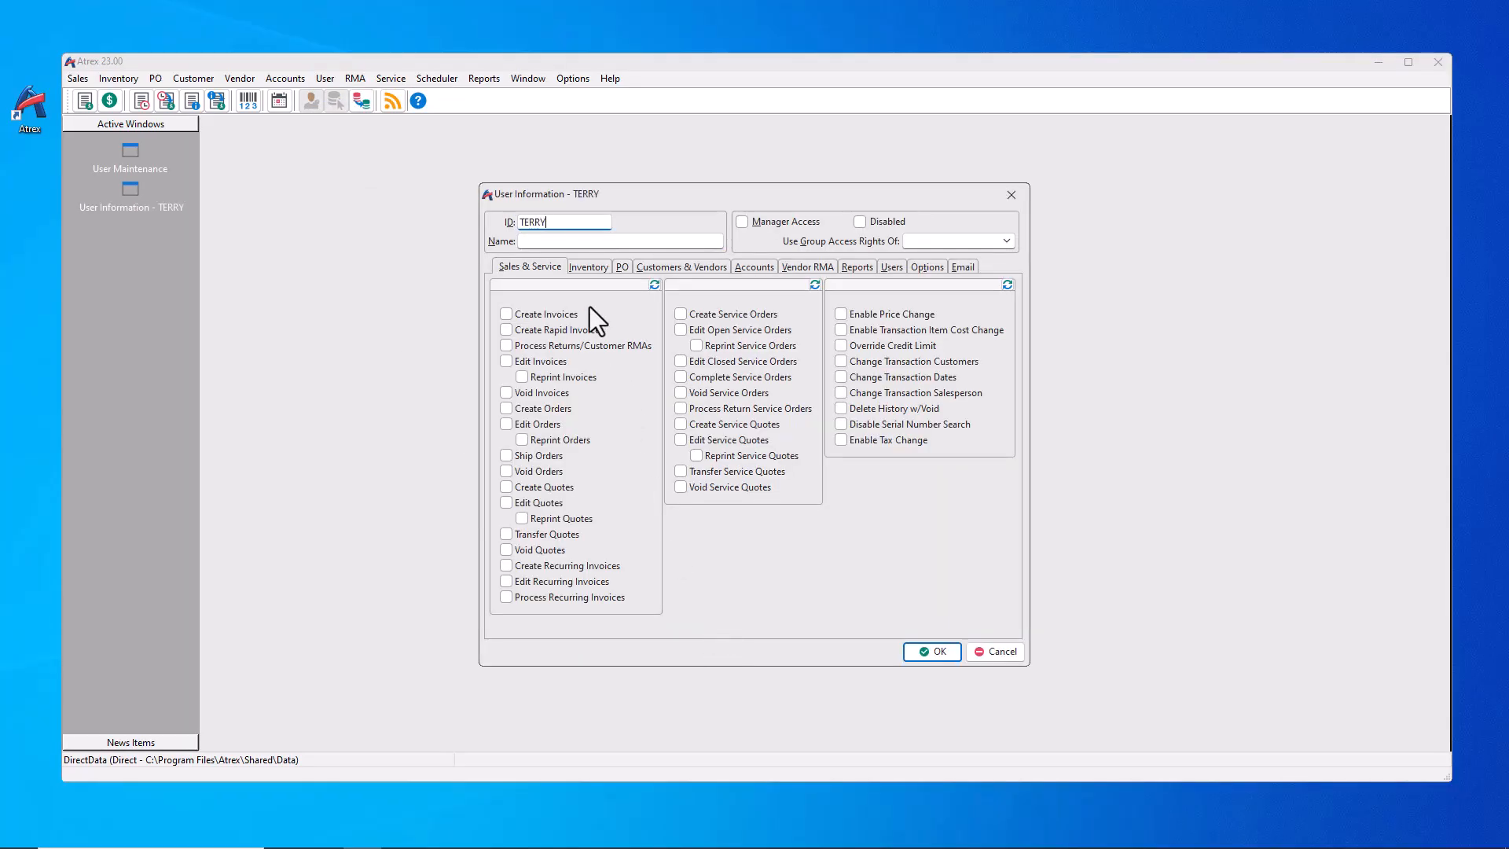
{"action": "left_click", "coordinate": [742, 221]}
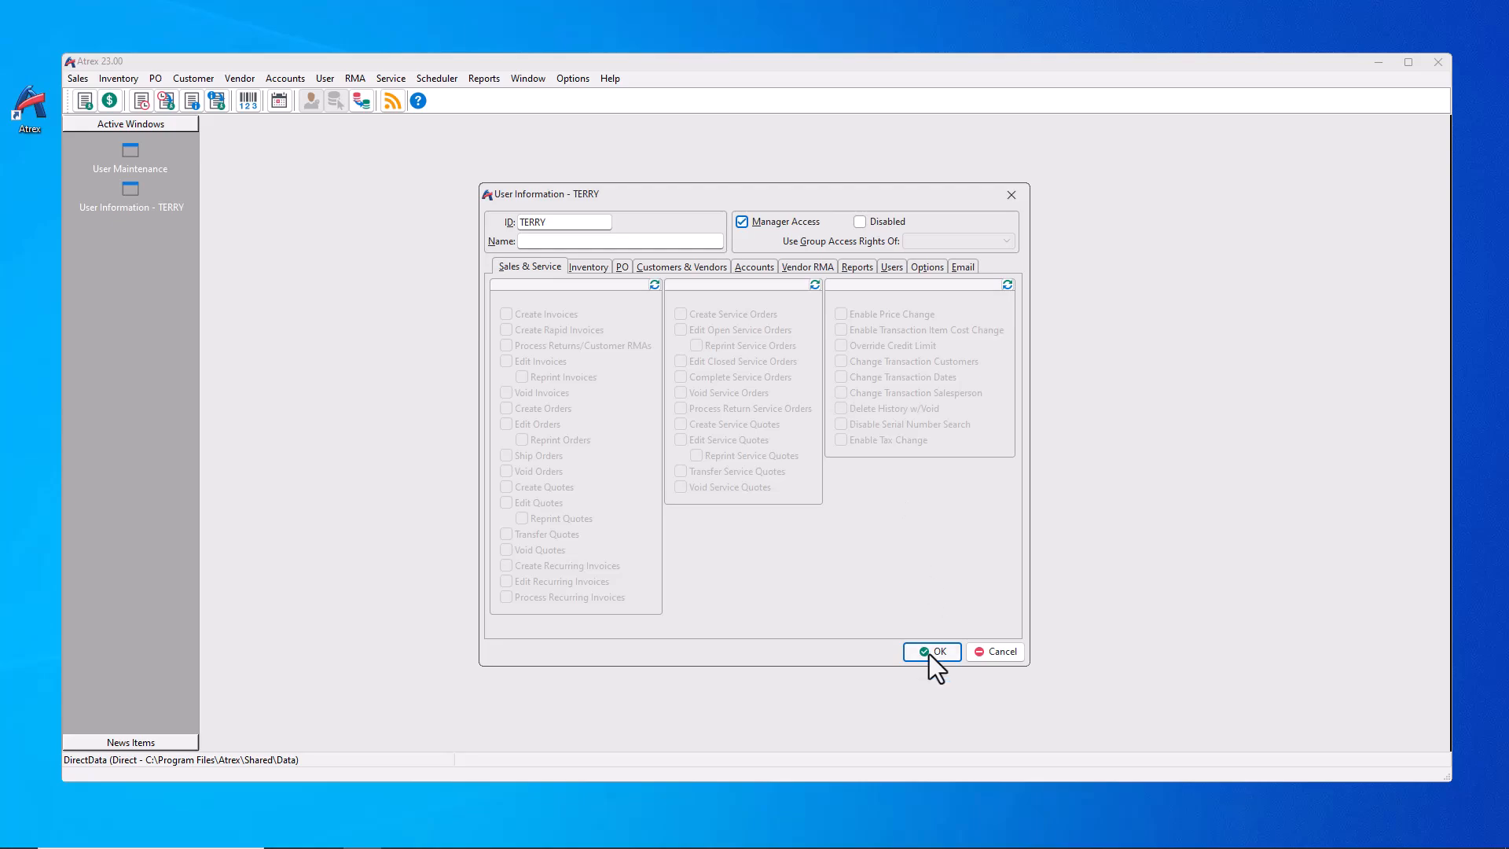
{"action": "left_click", "coordinate": [932, 651]}
Step: Acknowledge the saved-user message and review BOB's access rights without changes
{"action": "left_click", "coordinate": [837, 429]}
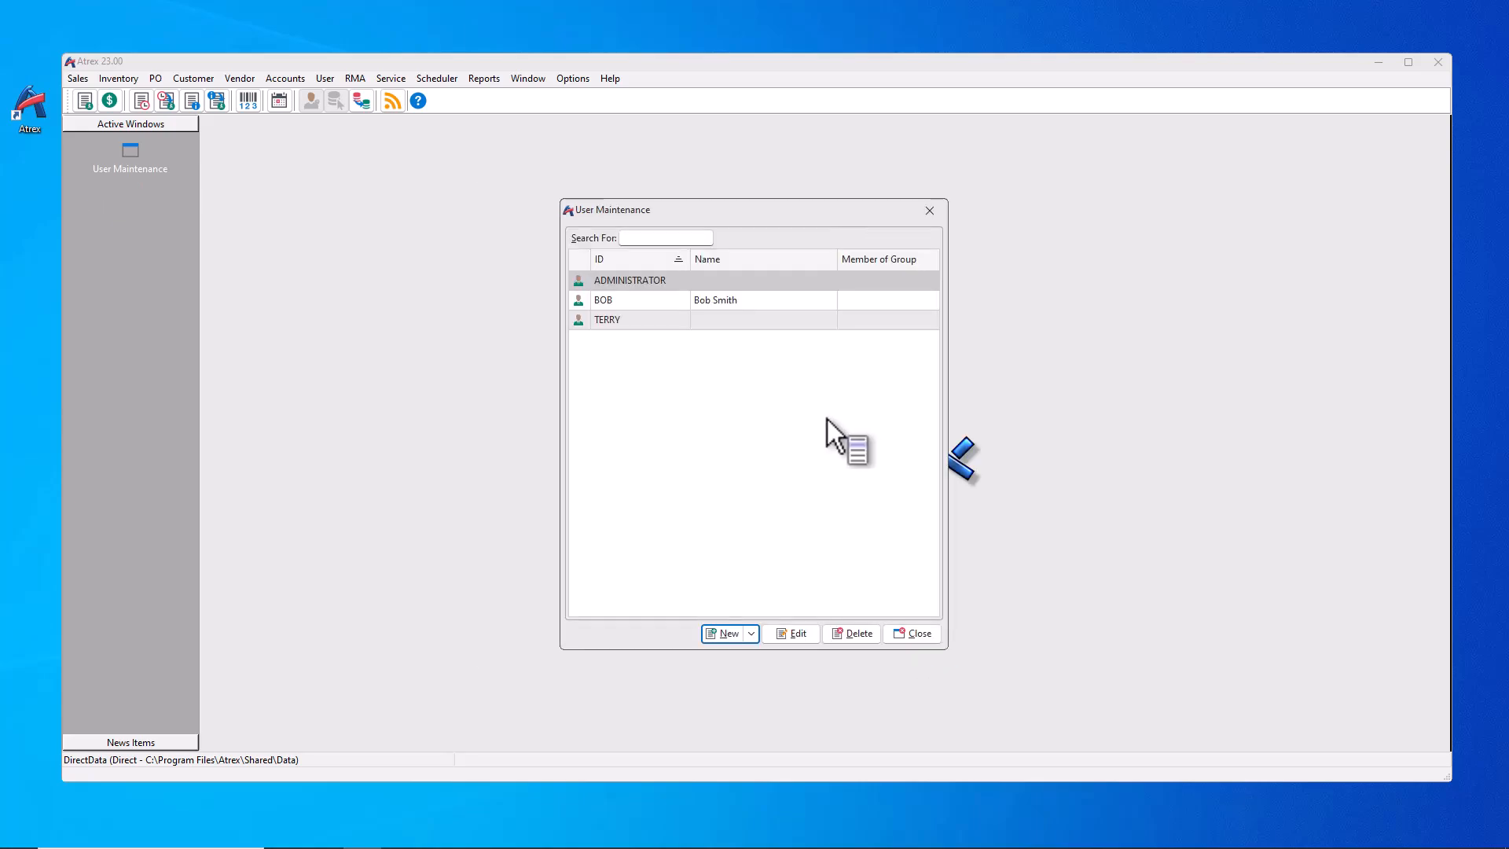
{"action": "double_click", "coordinate": [619, 300]}
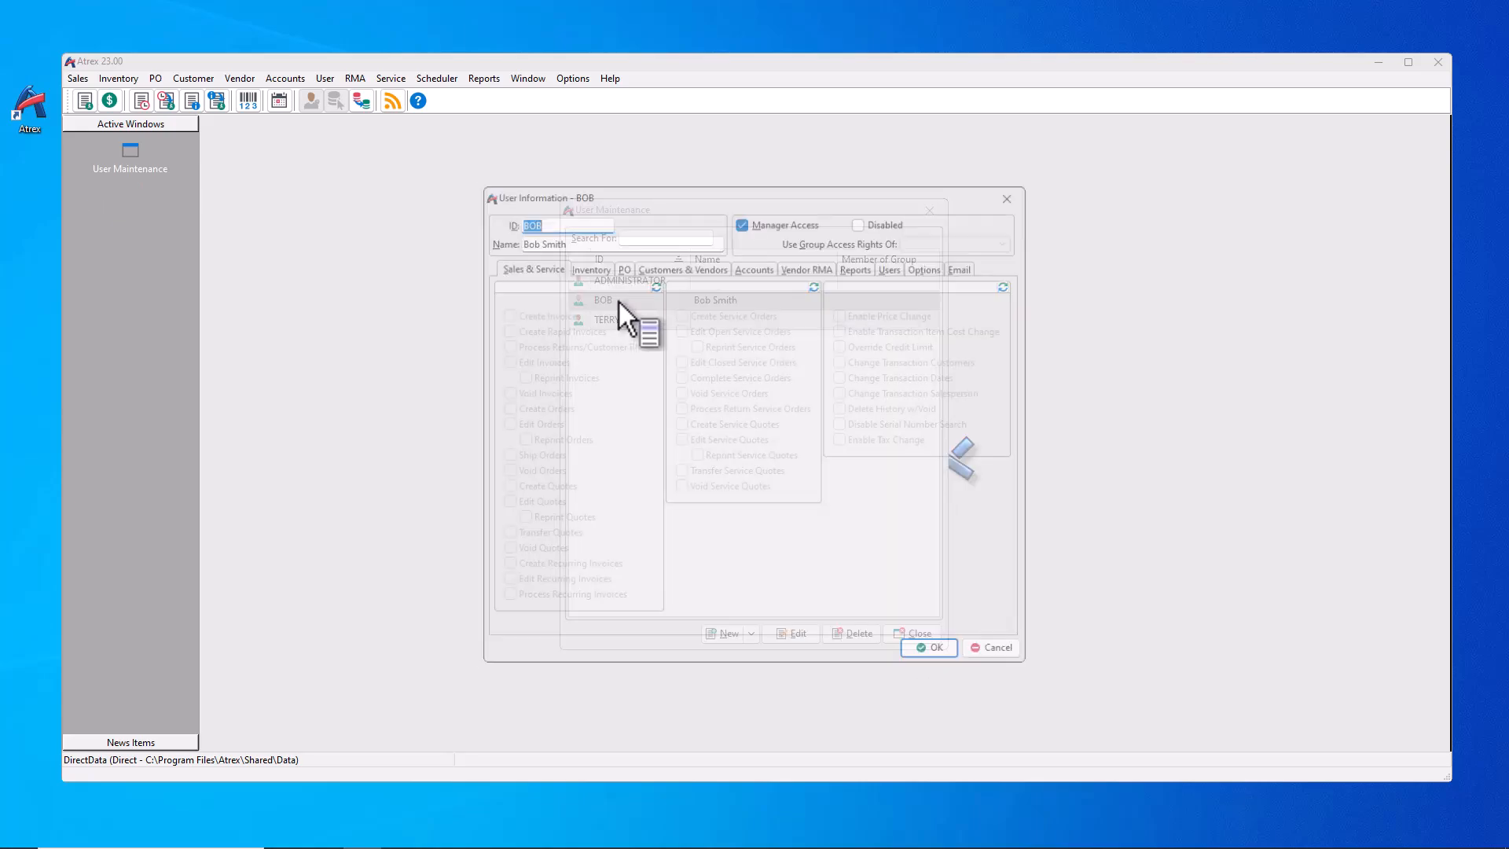
{"action": "left_click", "coordinate": [995, 650]}
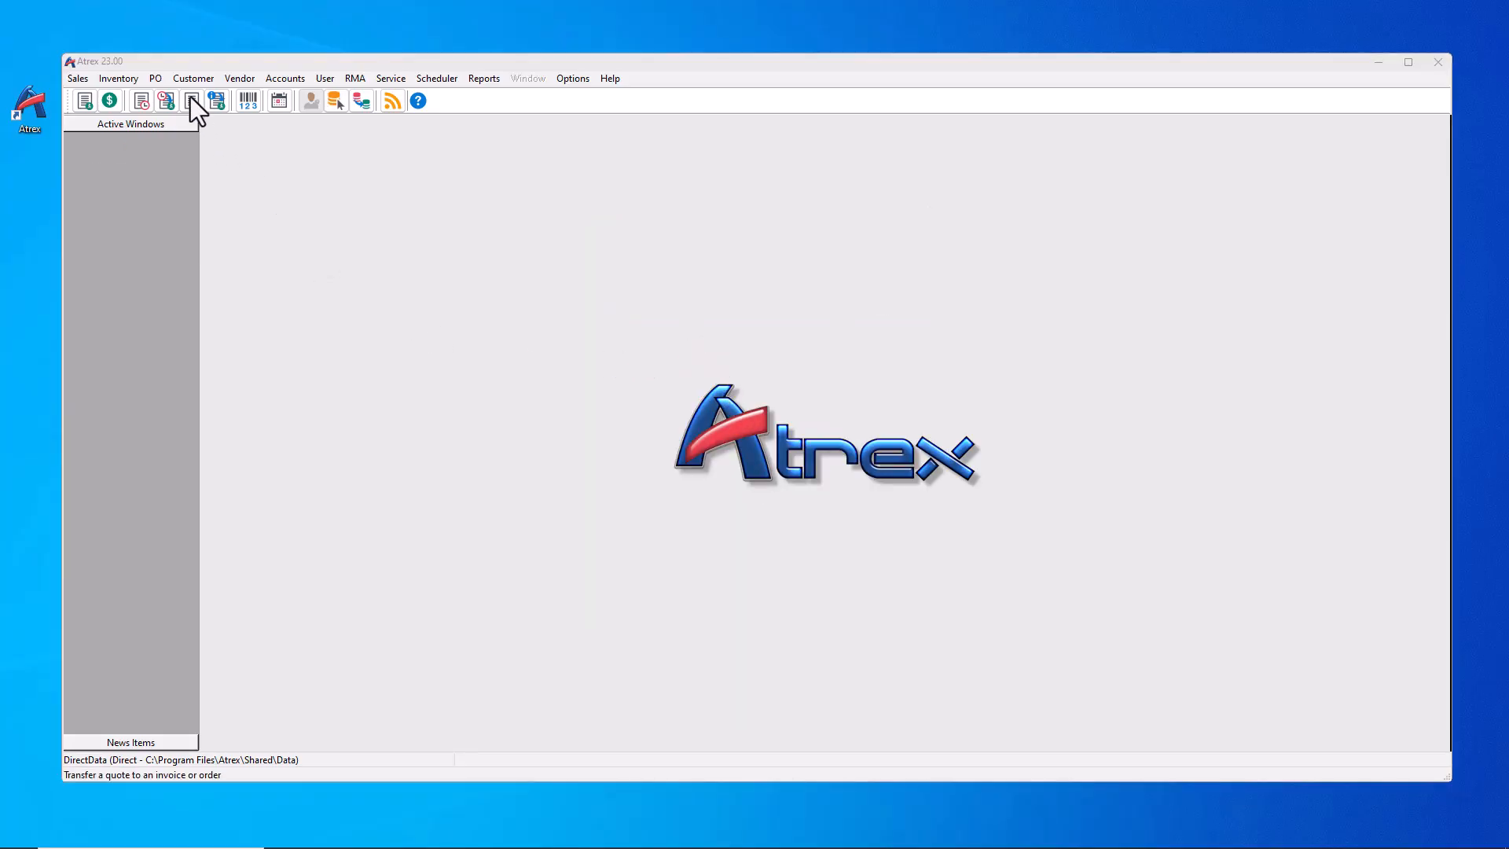
Step: Mark manufacturer ACP as Restricted in Manufacturer Maintenance and save
{"action": "left_click", "coordinate": [122, 77]}
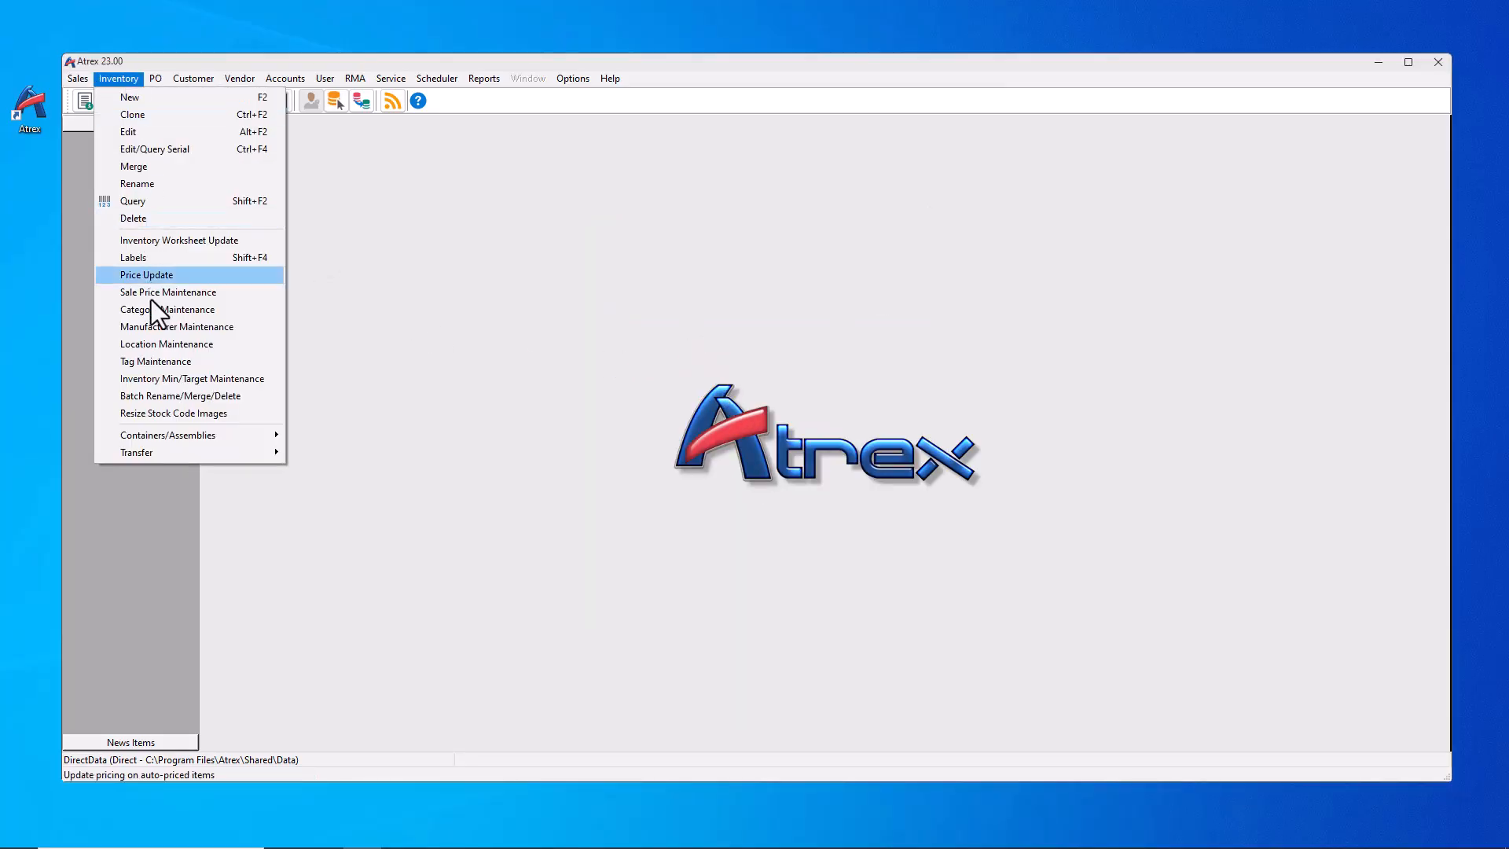
{"action": "left_click", "coordinate": [149, 327]}
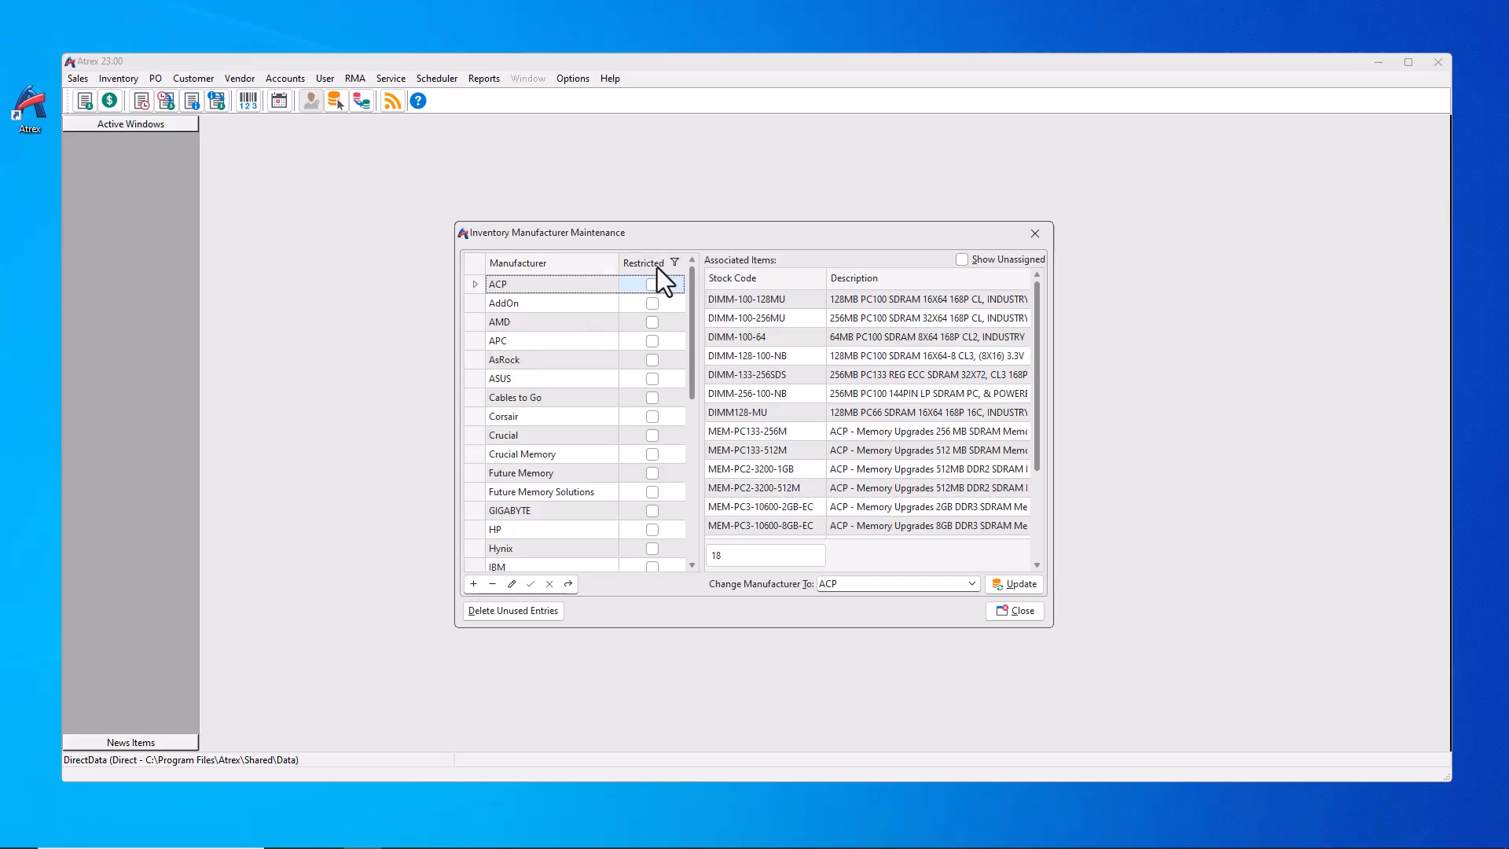
{"action": "left_click", "coordinate": [649, 285]}
{"action": "left_click", "coordinate": [533, 589]}
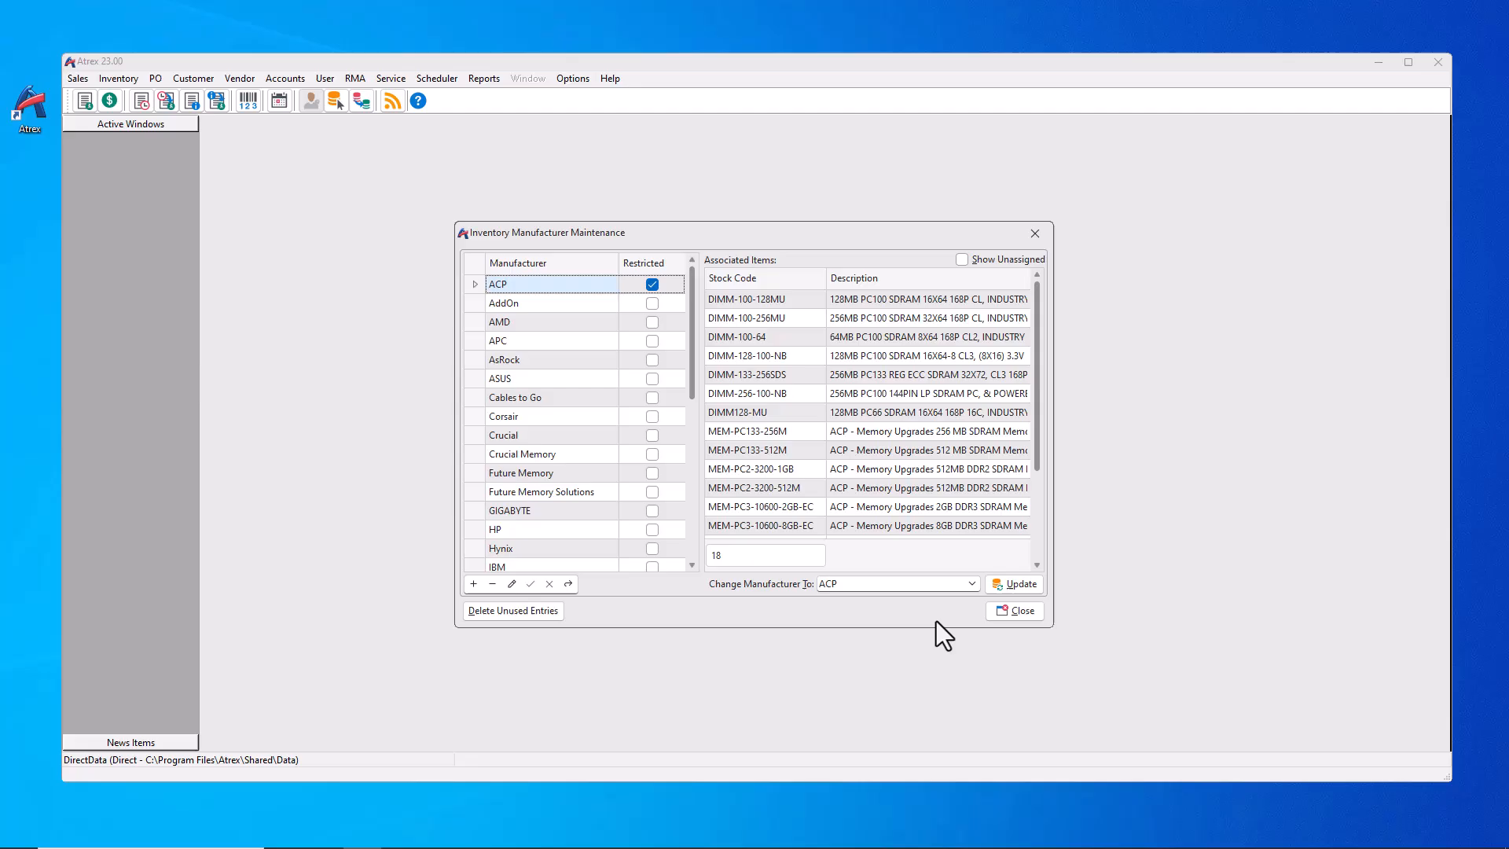
{"action": "left_click", "coordinate": [996, 608]}
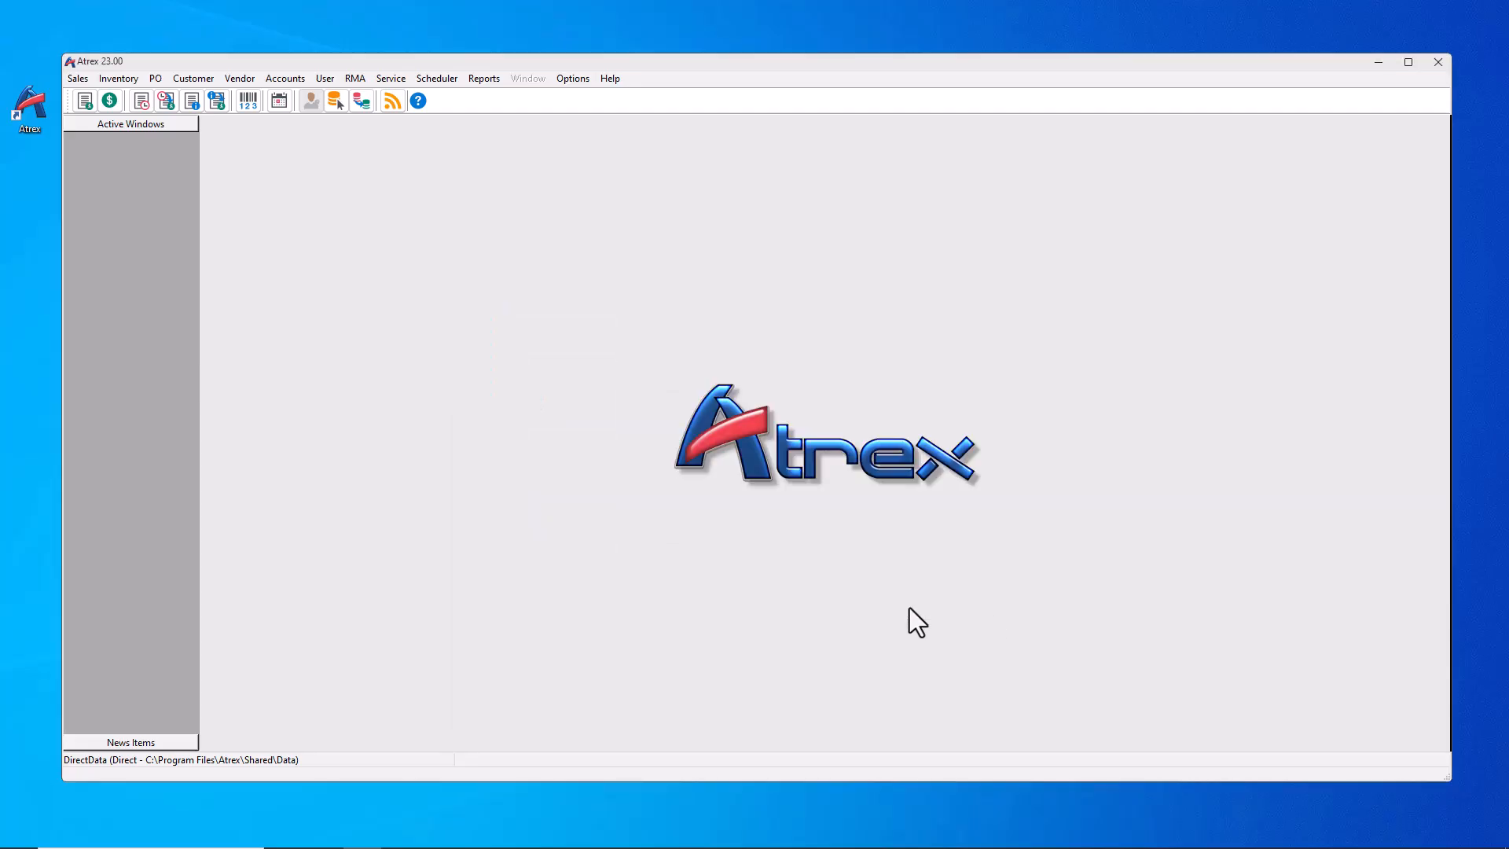
Step: Start editing a customer by searching the customer list and selecting one
{"action": "left_click", "coordinate": [195, 79]}
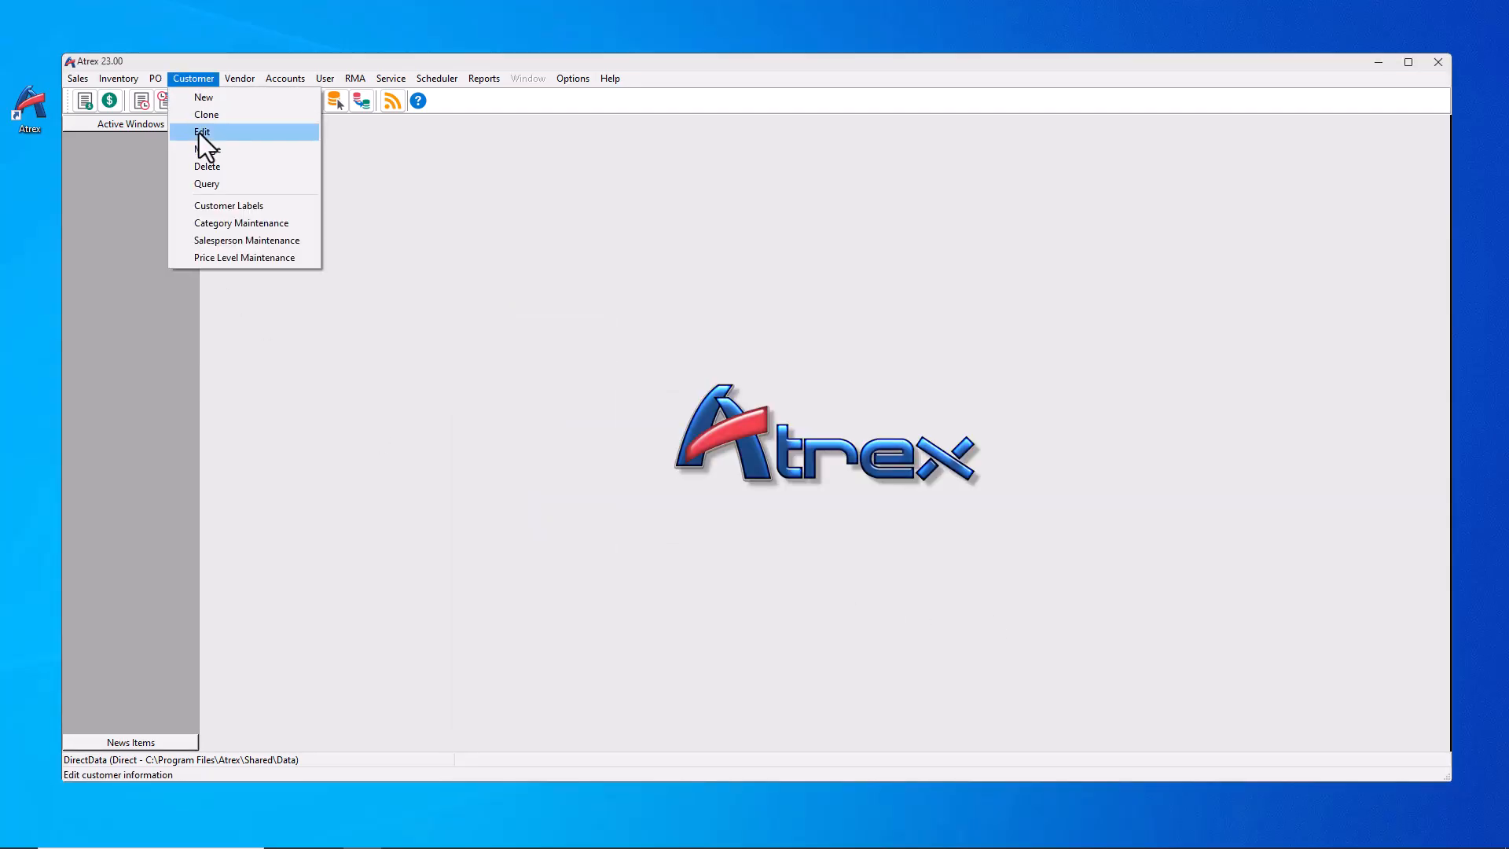
{"action": "left_click", "coordinate": [199, 134]}
{"action": "left_click", "coordinate": [695, 502]}
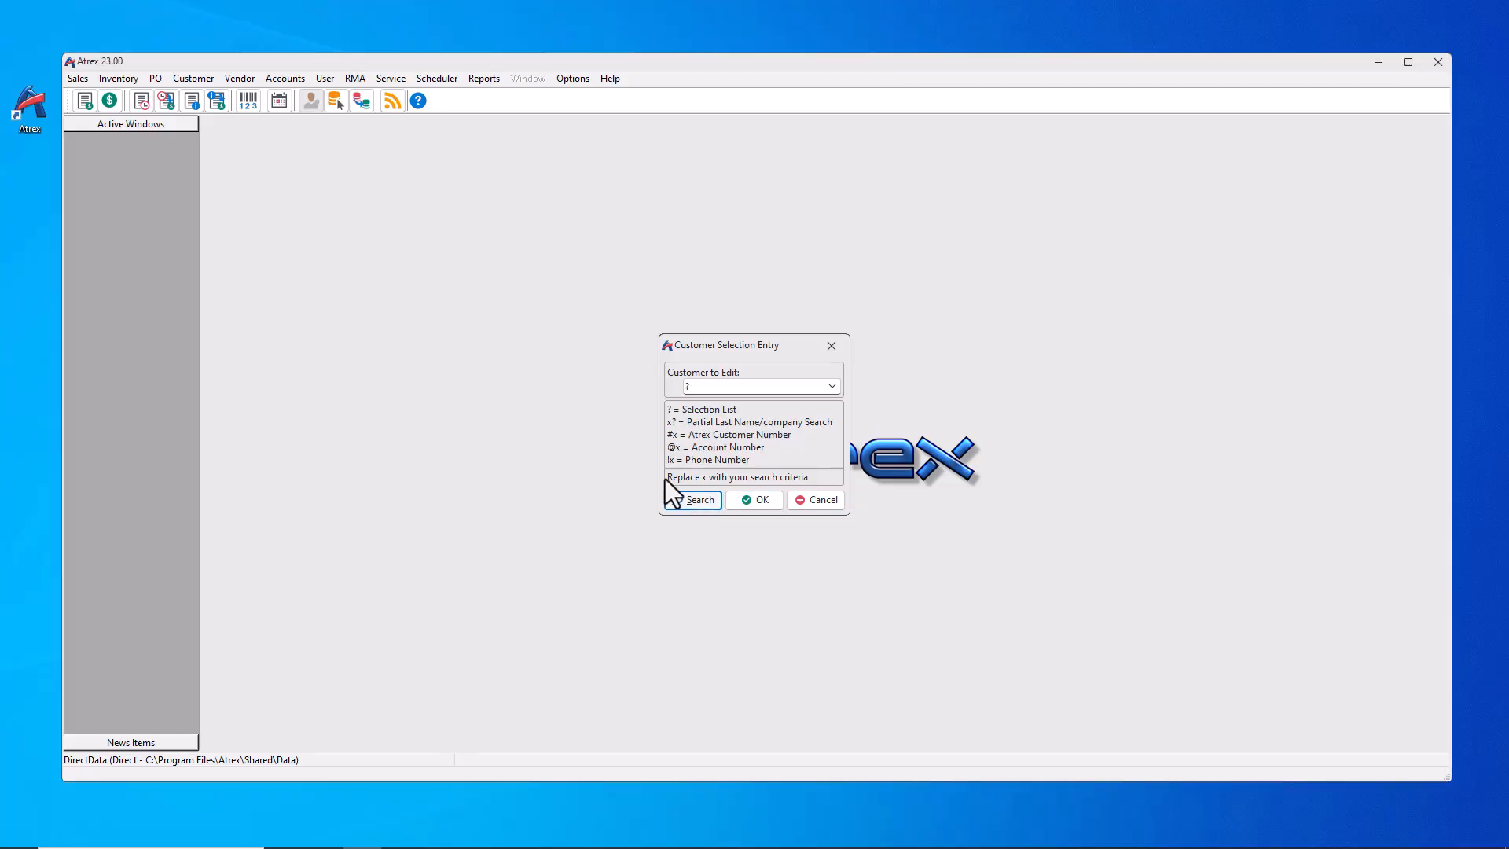
{"action": "left_click", "coordinate": [534, 347]}
Step: Add ACP as an authorized manufacturer on the customer's Other tab and save the record
{"action": "double_click", "coordinate": [535, 346]}
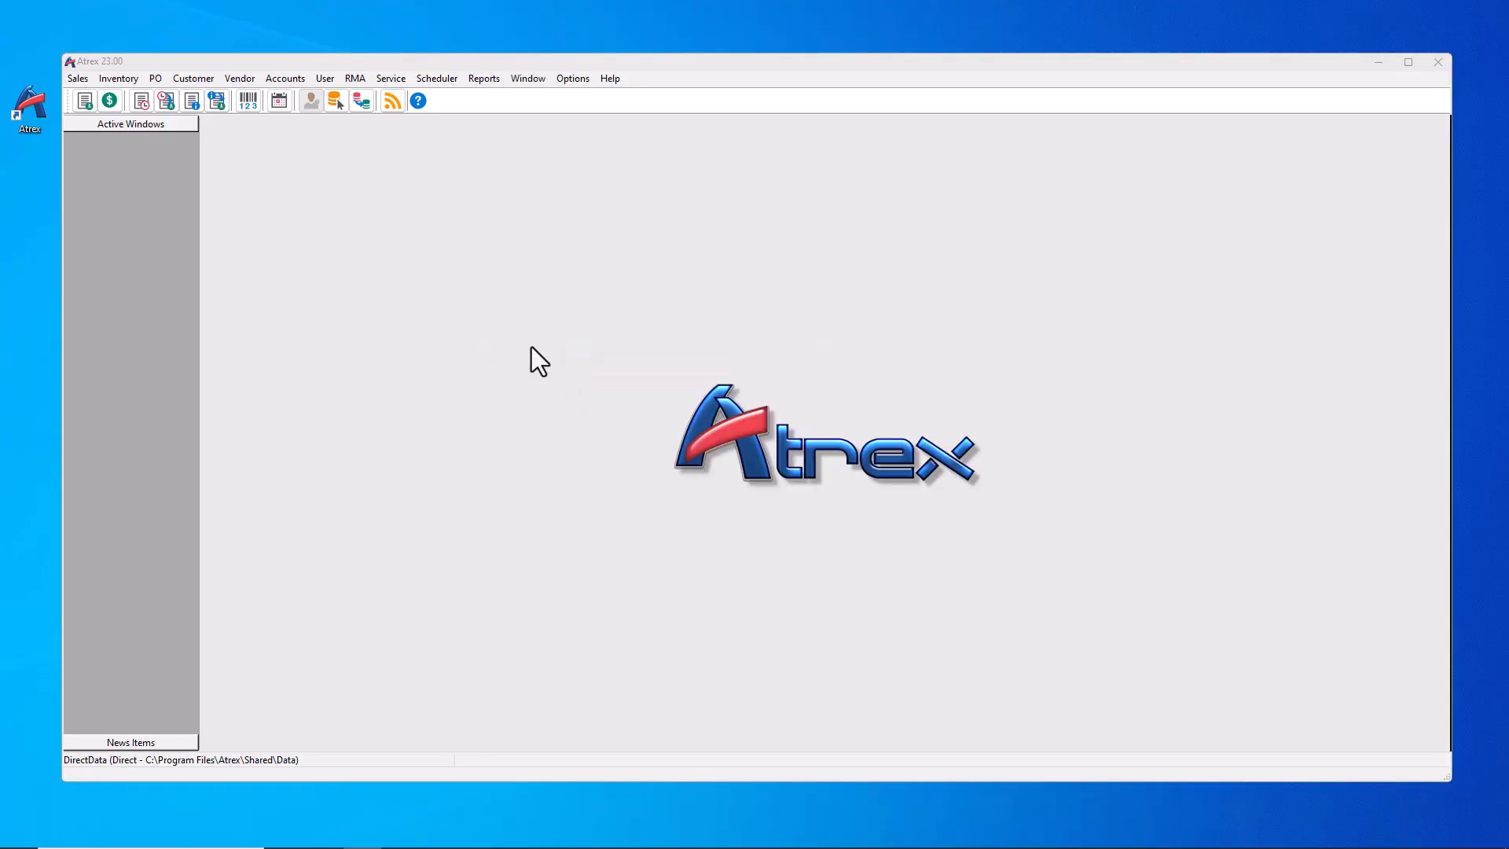
{"action": "left_click", "coordinate": [736, 180]}
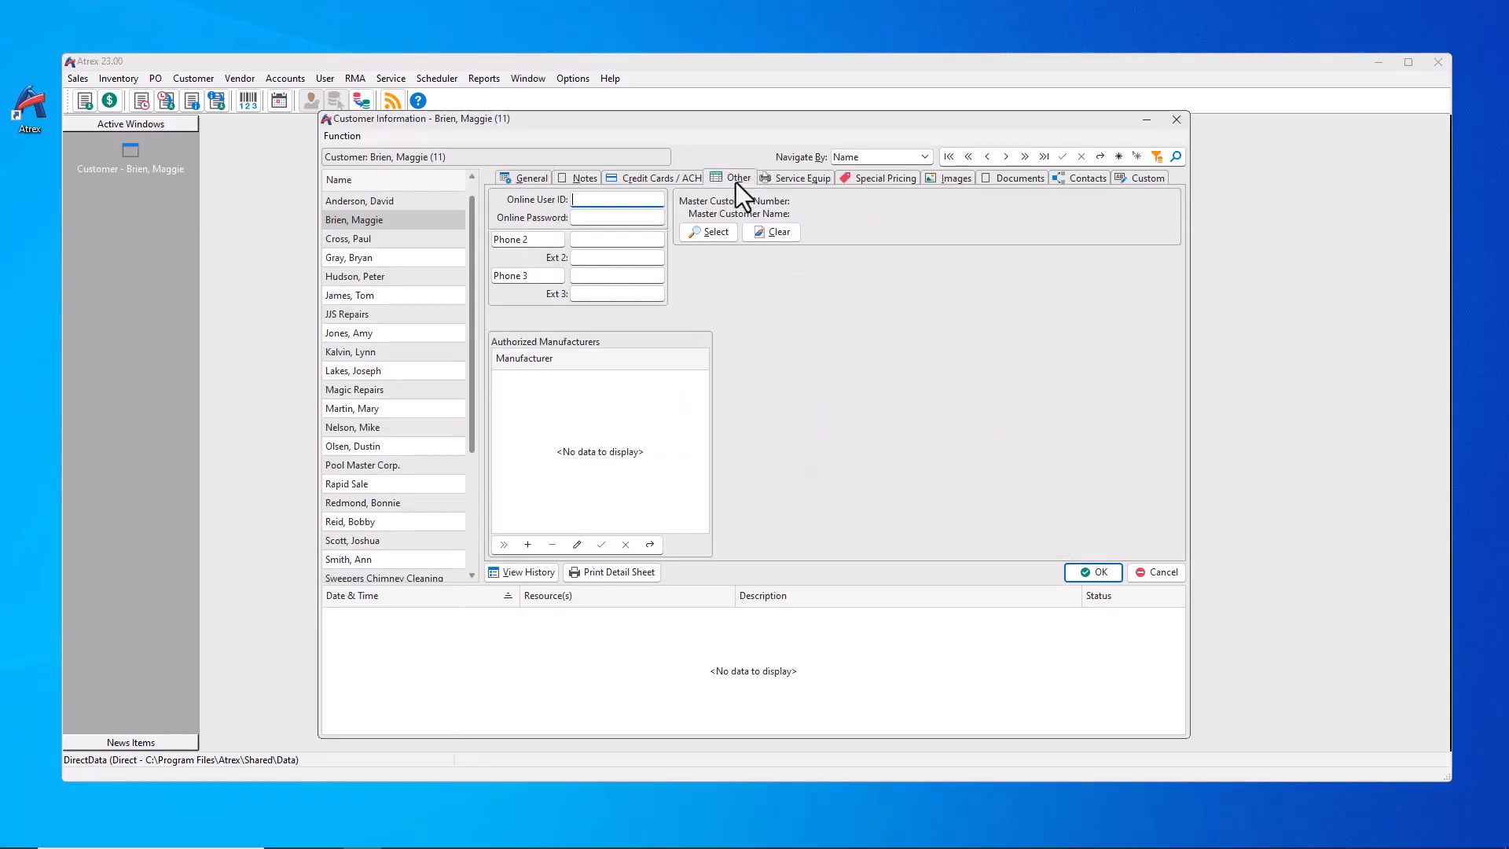
{"action": "left_click", "coordinate": [528, 544]}
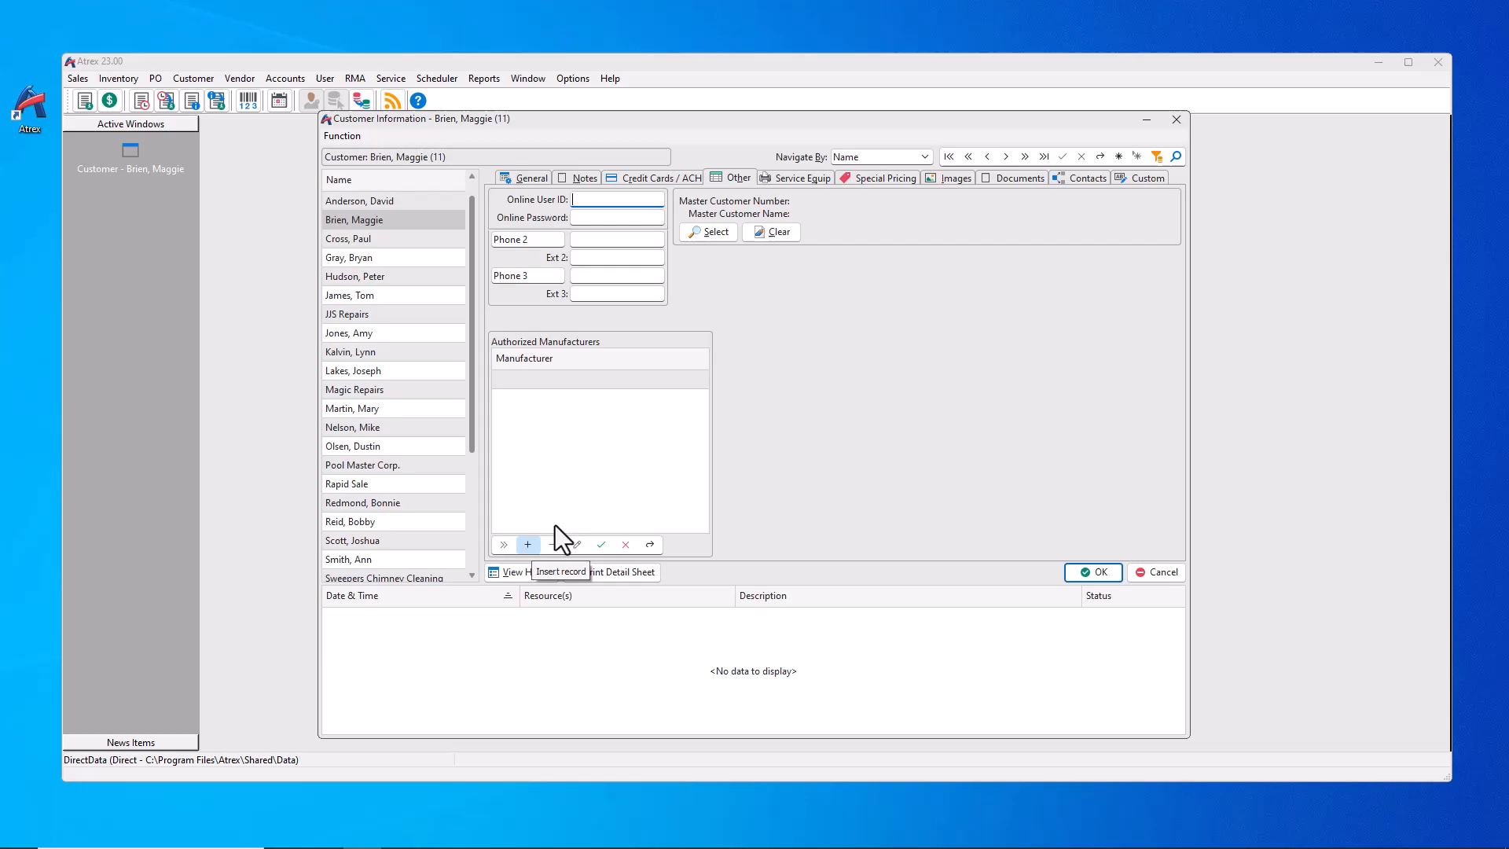
{"action": "left_click", "coordinate": [700, 378]}
{"action": "left_click", "coordinate": [663, 400]}
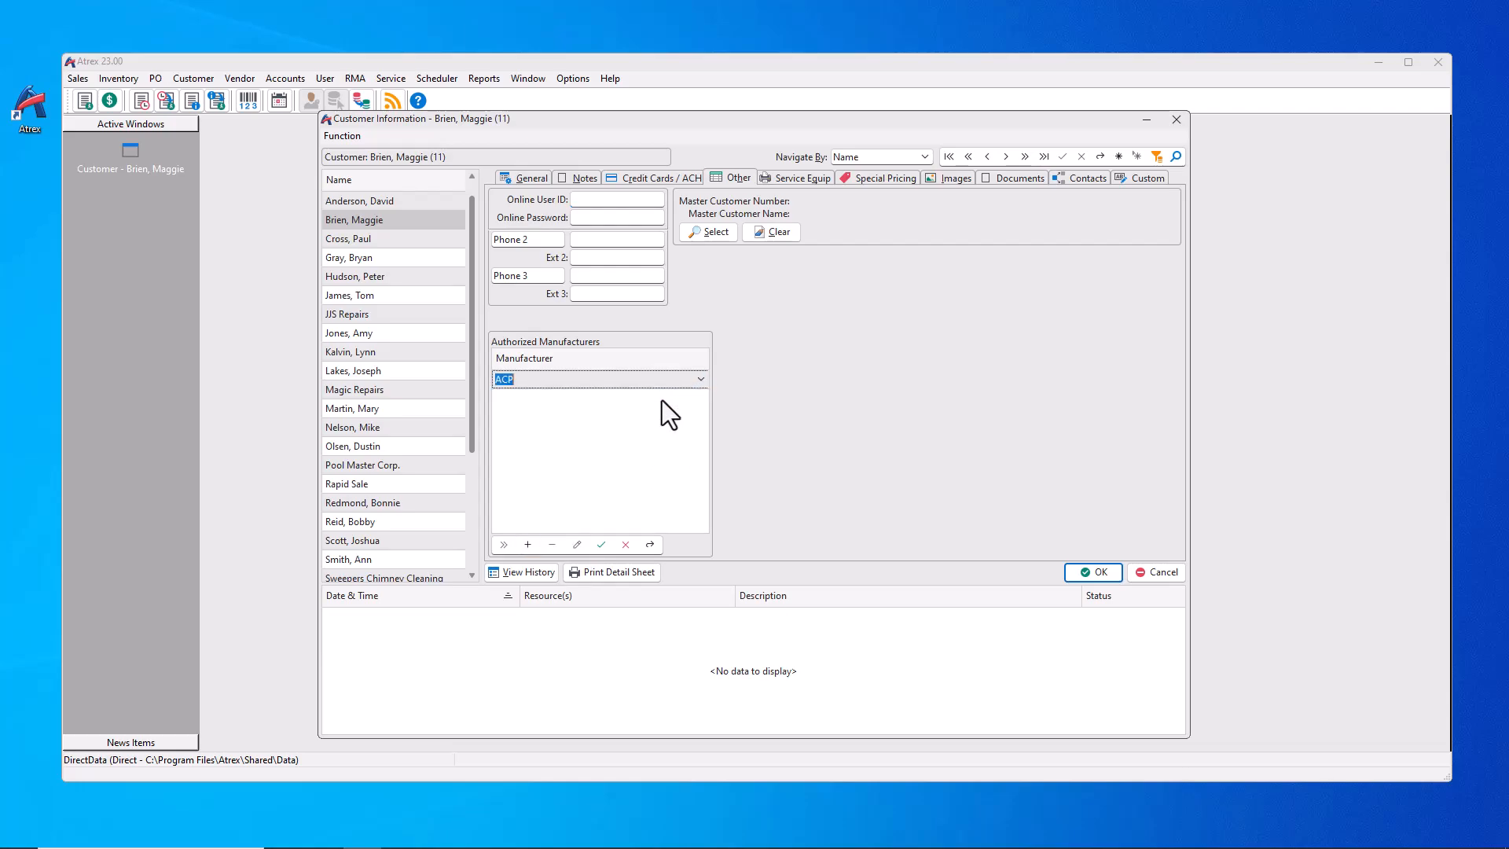
{"action": "left_click", "coordinate": [602, 545]}
{"action": "left_click", "coordinate": [1092, 572]}
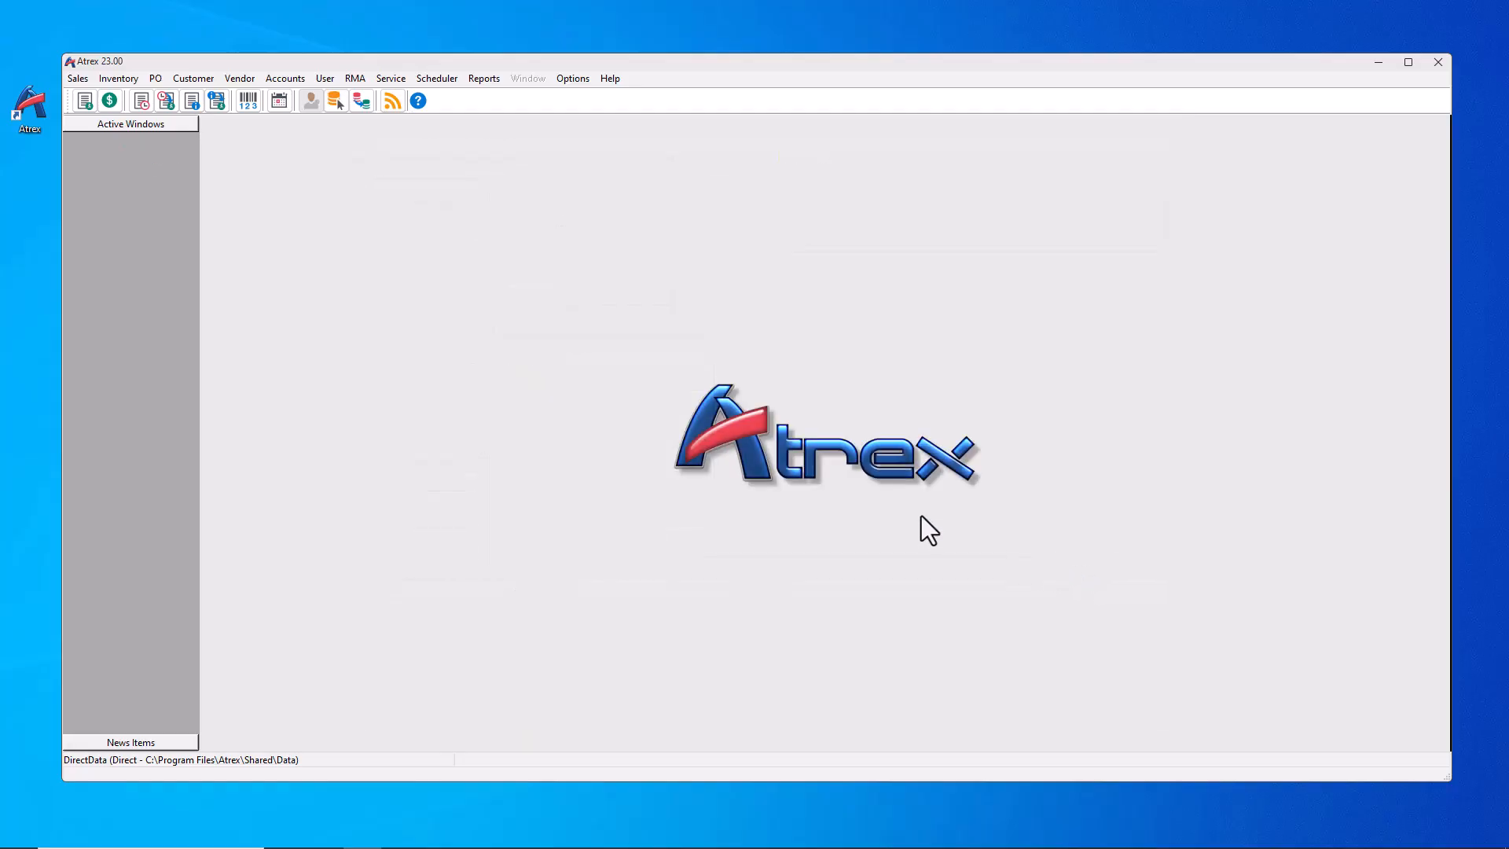
Step: Start a new invoice for the first customer and show its line items
{"action": "left_click", "coordinate": [86, 81]}
{"action": "left_click", "coordinate": [88, 97]}
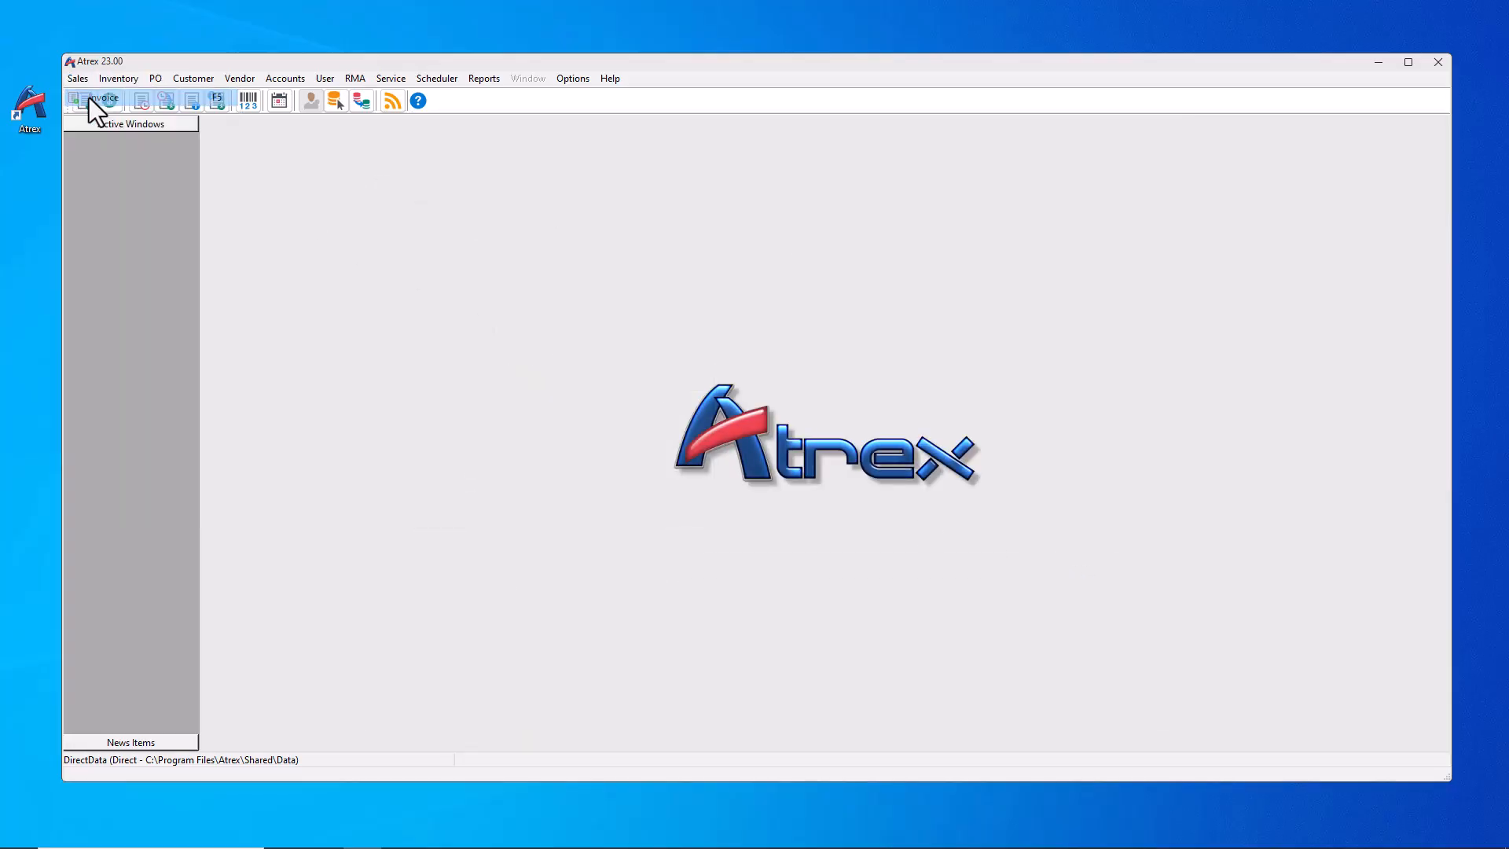
{"action": "left_click", "coordinate": [693, 503]}
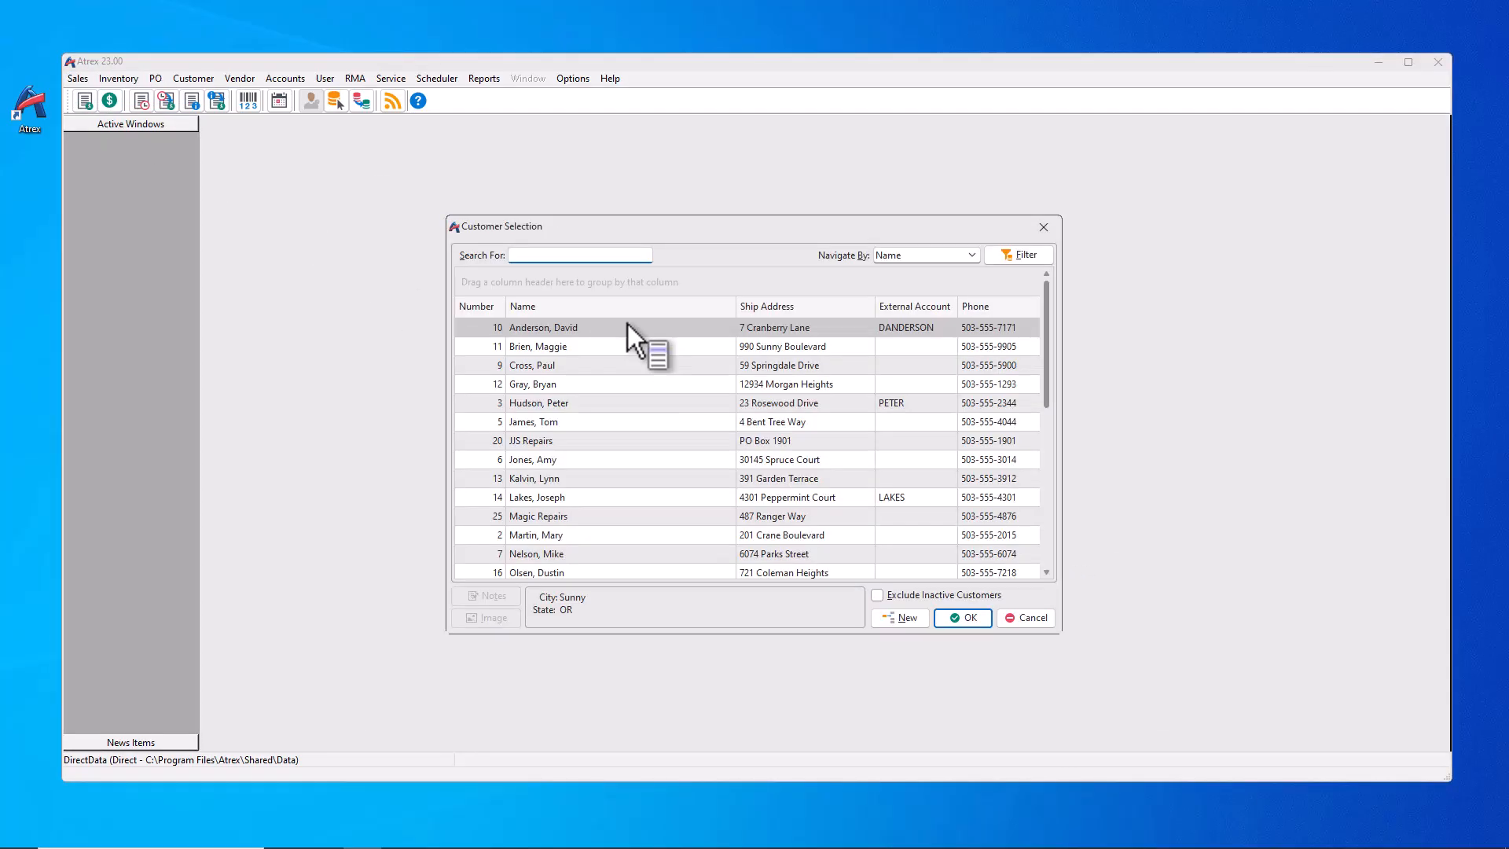
{"action": "double_click", "coordinate": [528, 325]}
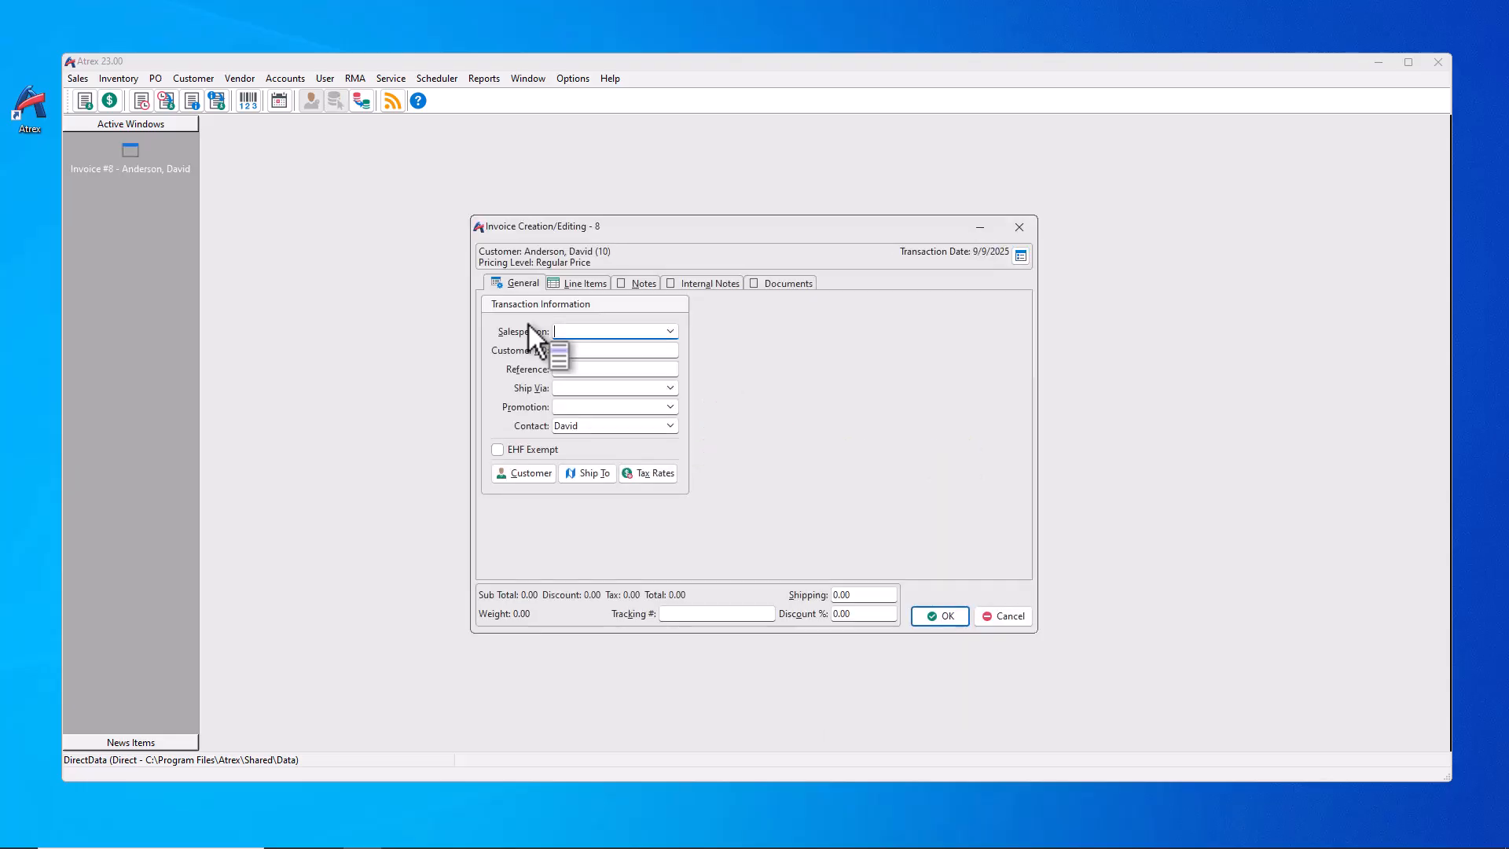
{"action": "left_click", "coordinate": [573, 282]}
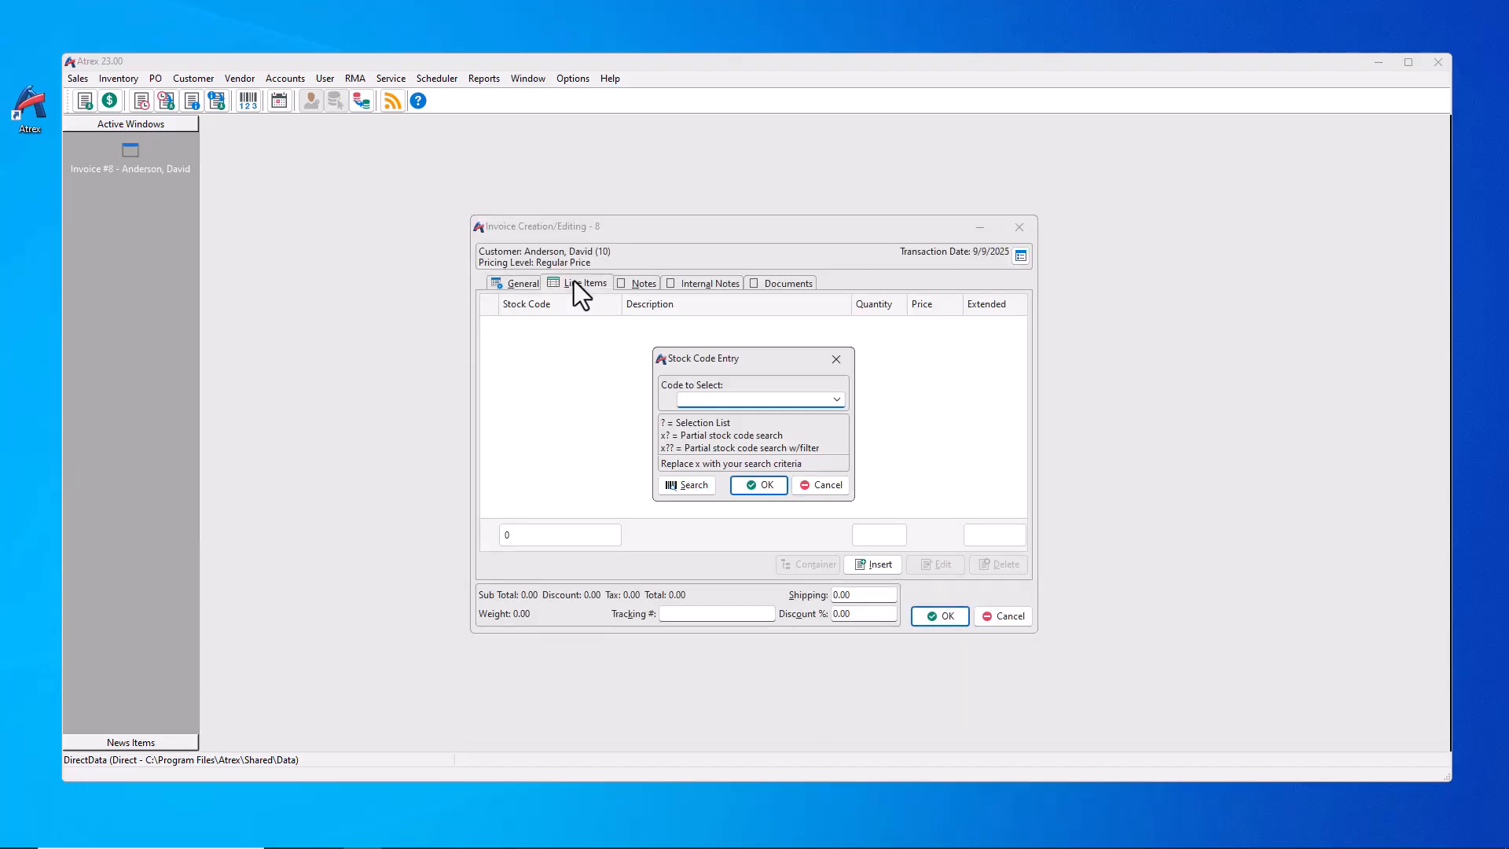
Step: Try adding ACP item DIMM-100-128MU and dismiss the not-authorized warning
{"action": "type", "text": "DIMM?"}
{"action": "key", "text": "Return"}
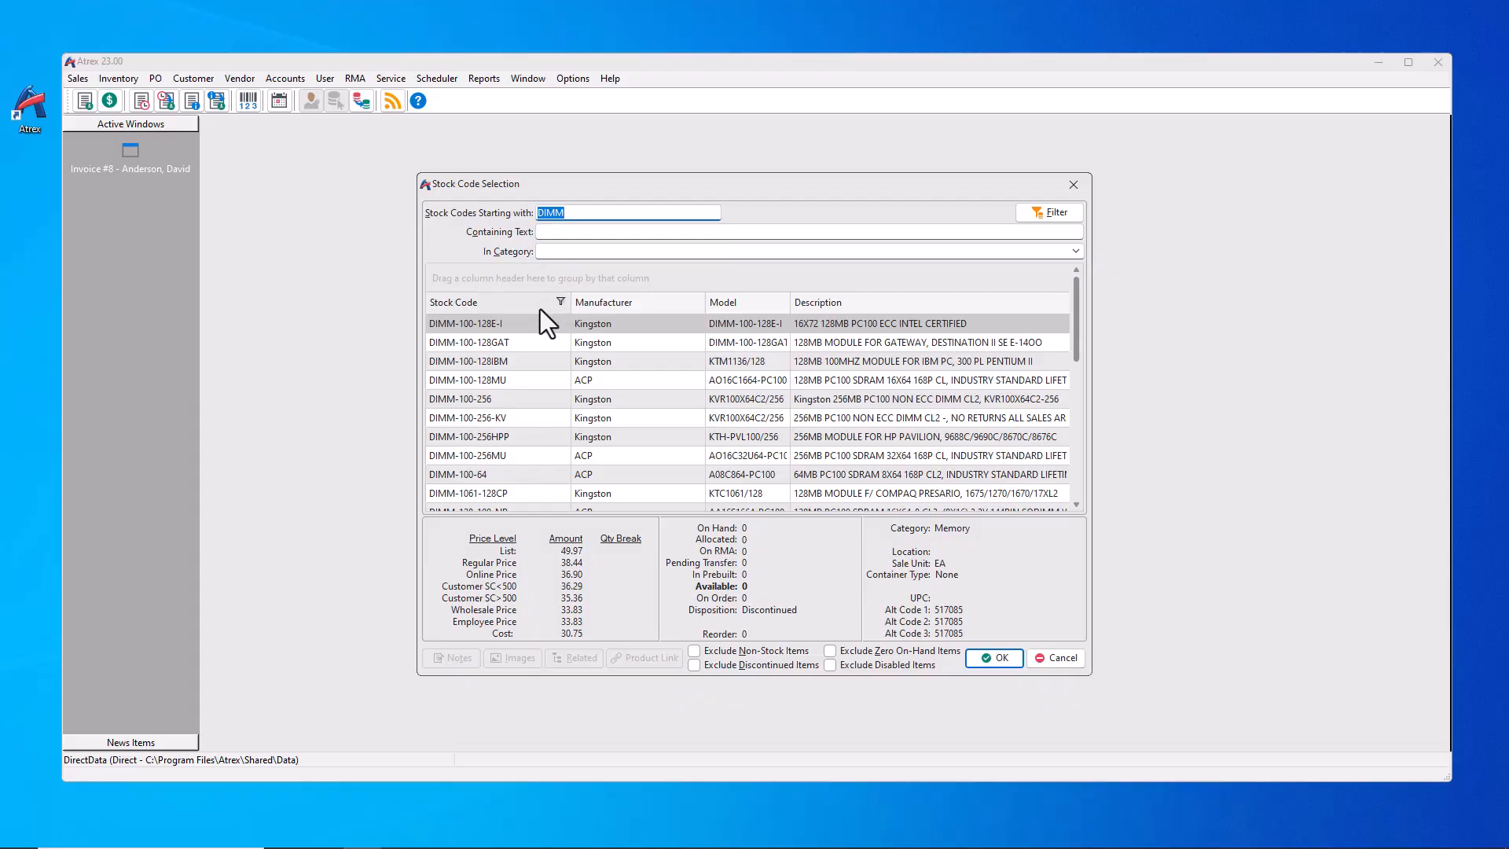
{"action": "double_click", "coordinate": [491, 379]}
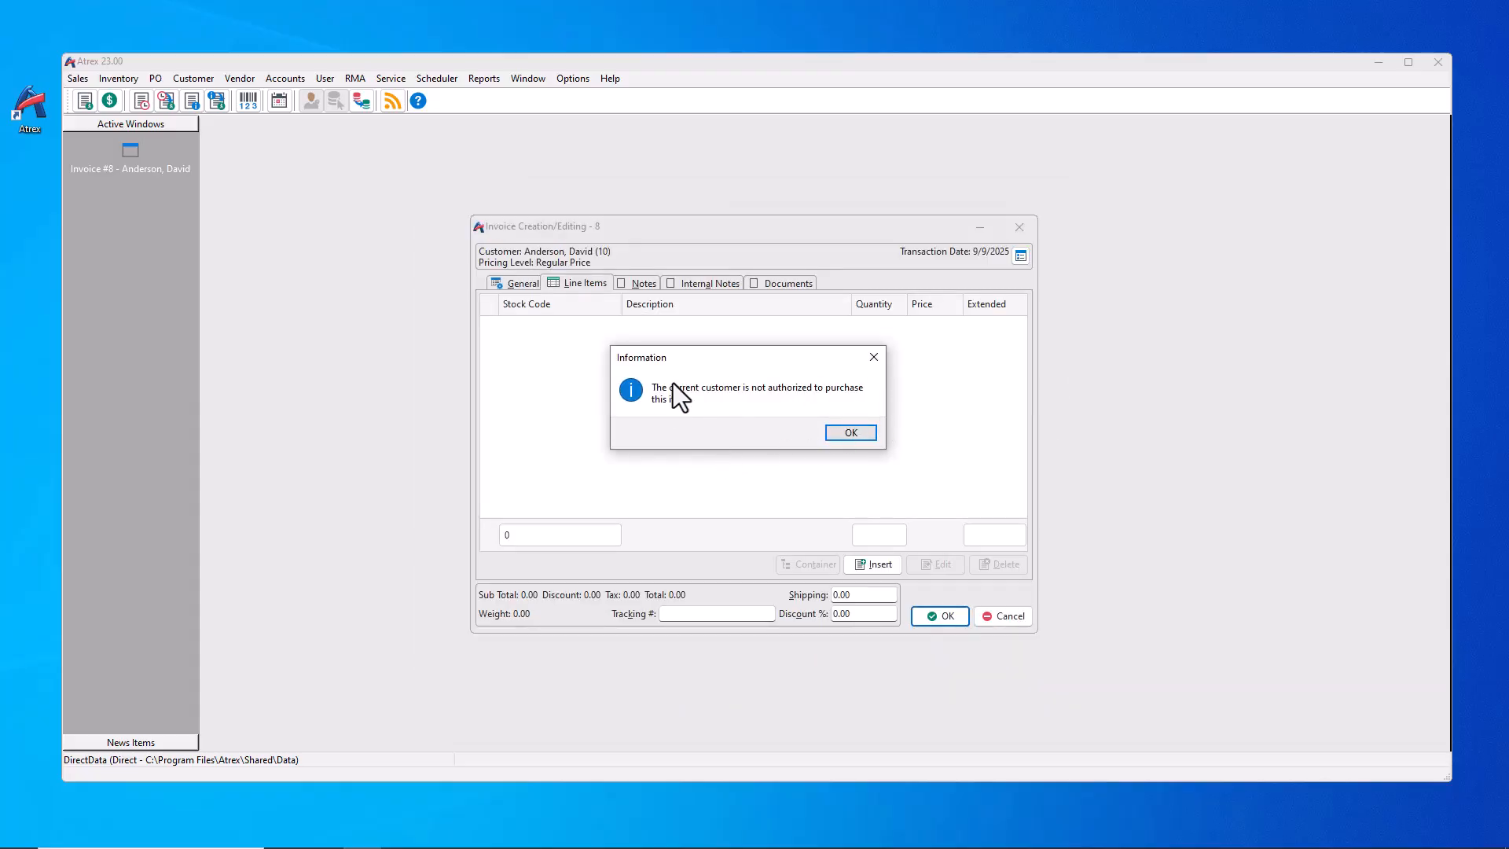
{"action": "left_click", "coordinate": [850, 432]}
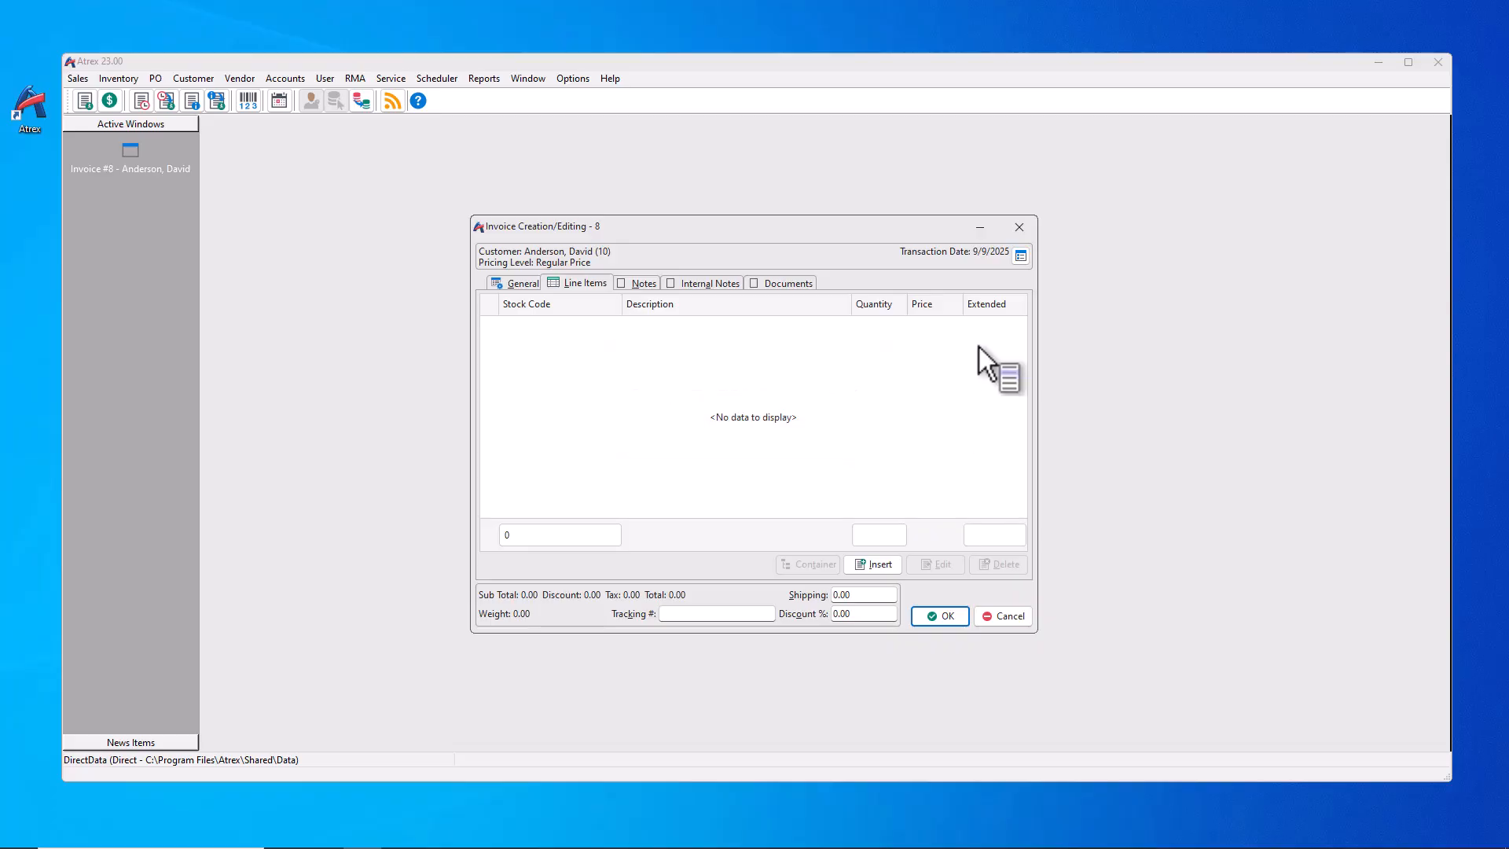
Step: Change the invoice's customer to the ACP-authorized customer
{"action": "left_click", "coordinate": [1020, 257]}
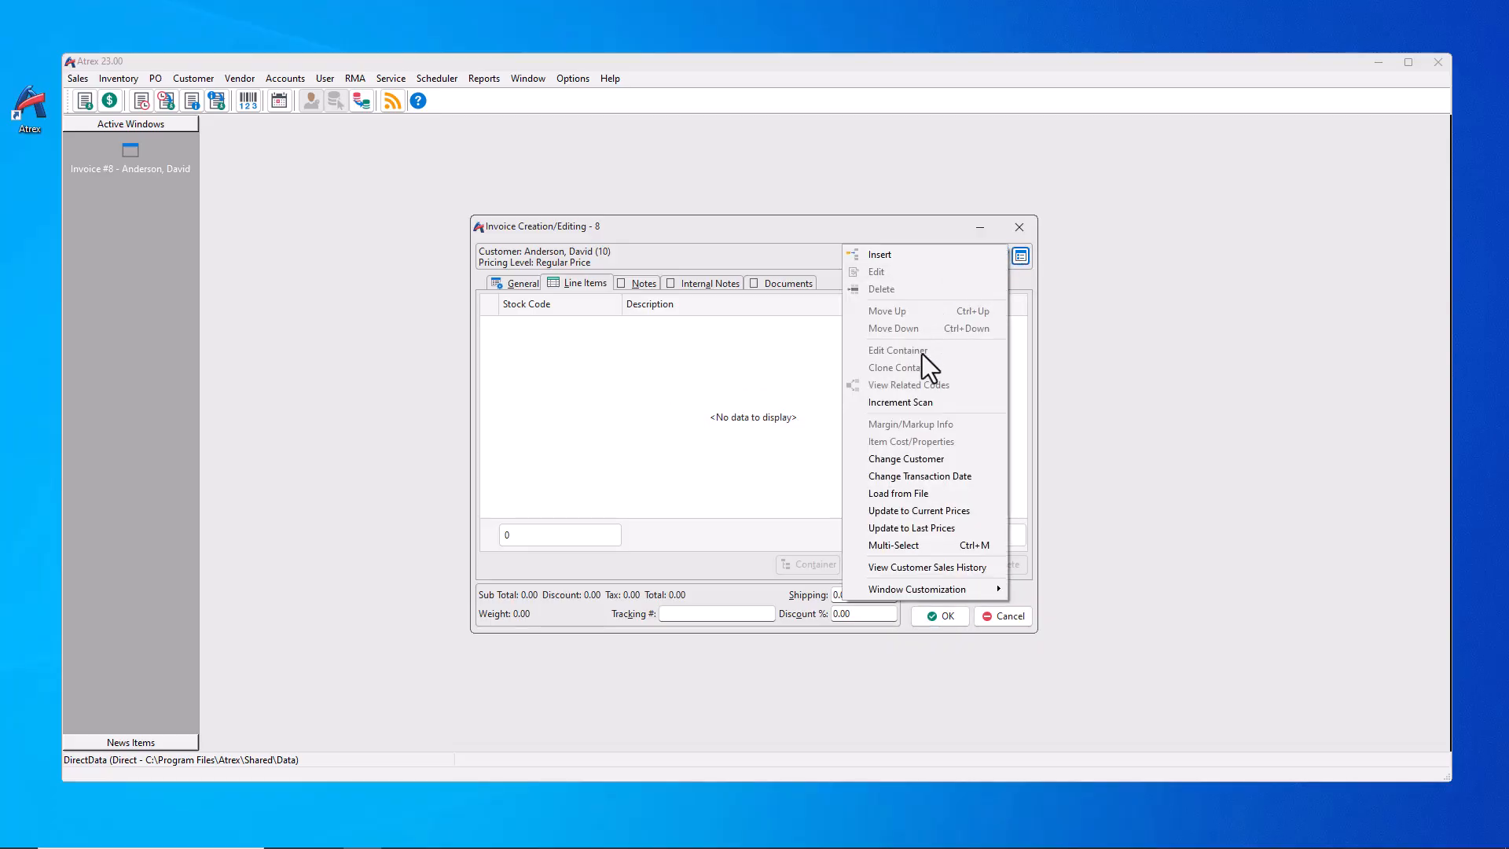
{"action": "left_click", "coordinate": [893, 455]}
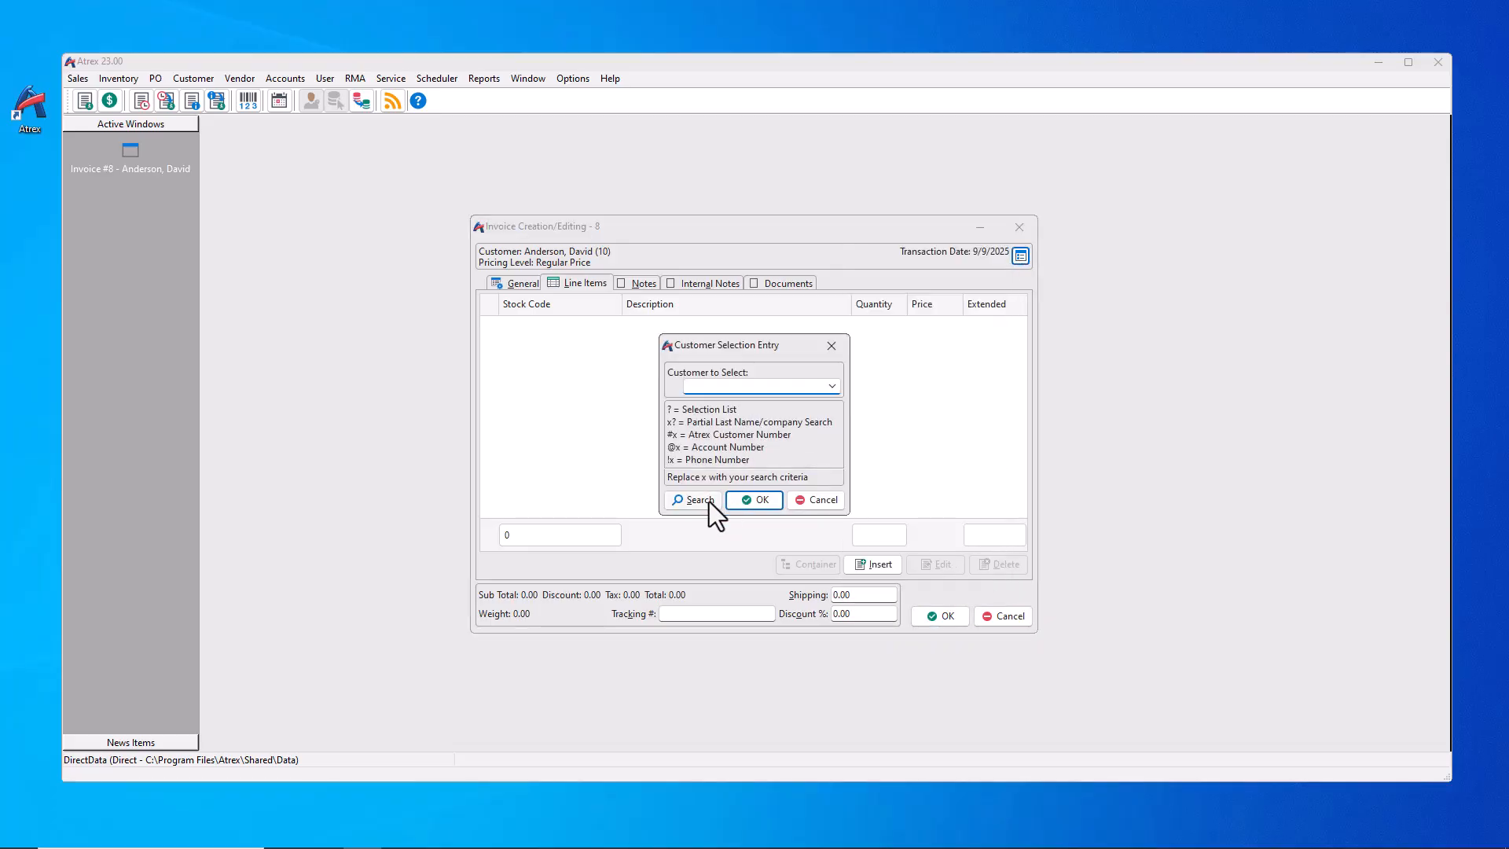
{"action": "left_click", "coordinate": [708, 501]}
{"action": "double_click", "coordinate": [588, 349]}
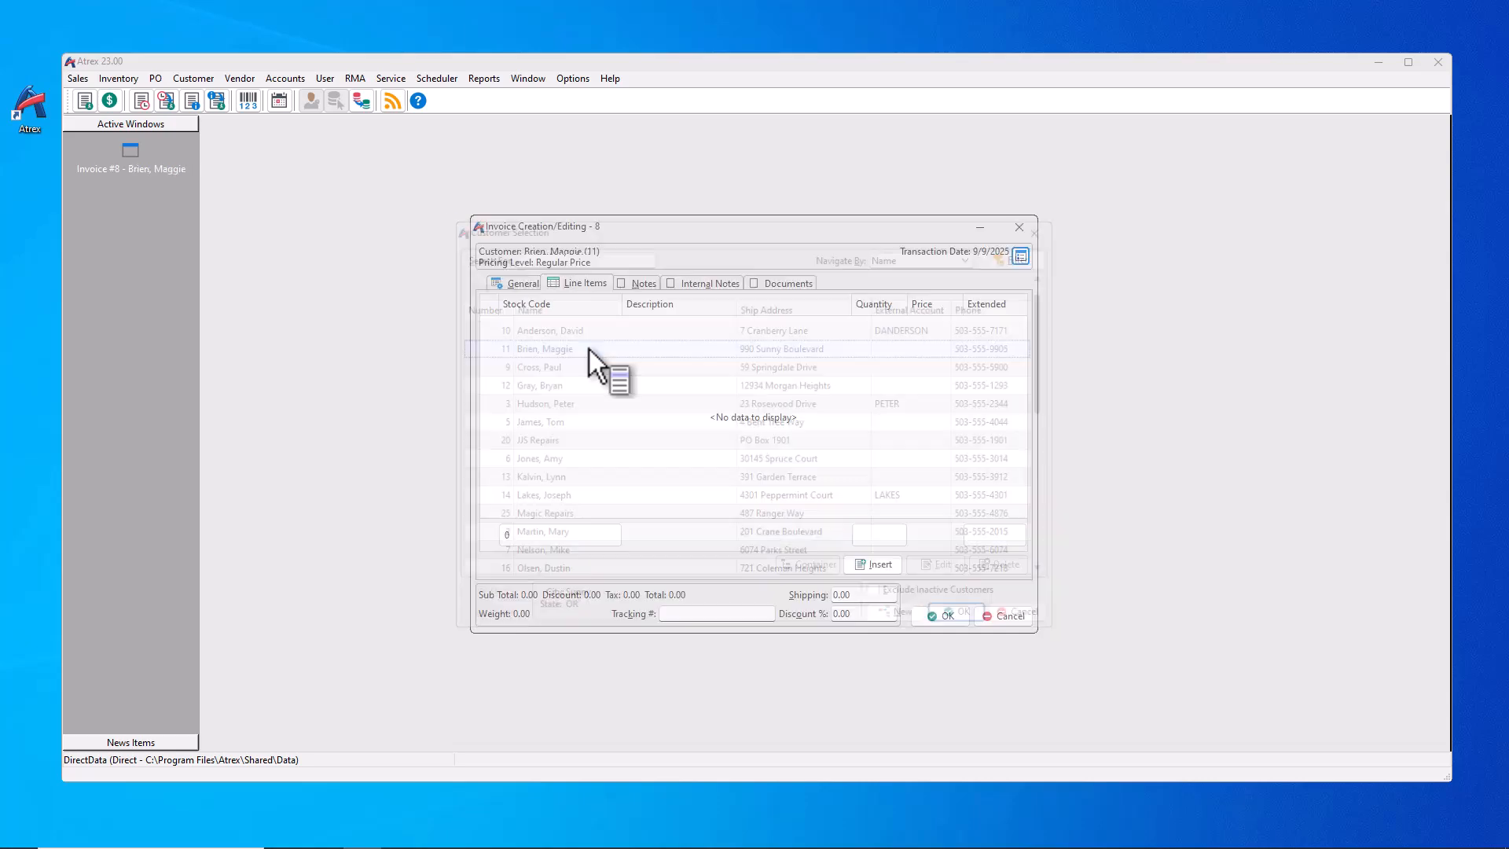
Step: Add line item DIMM-100-128MU, accepting past the insufficient quantity warning
{"action": "left_click", "coordinate": [887, 568]}
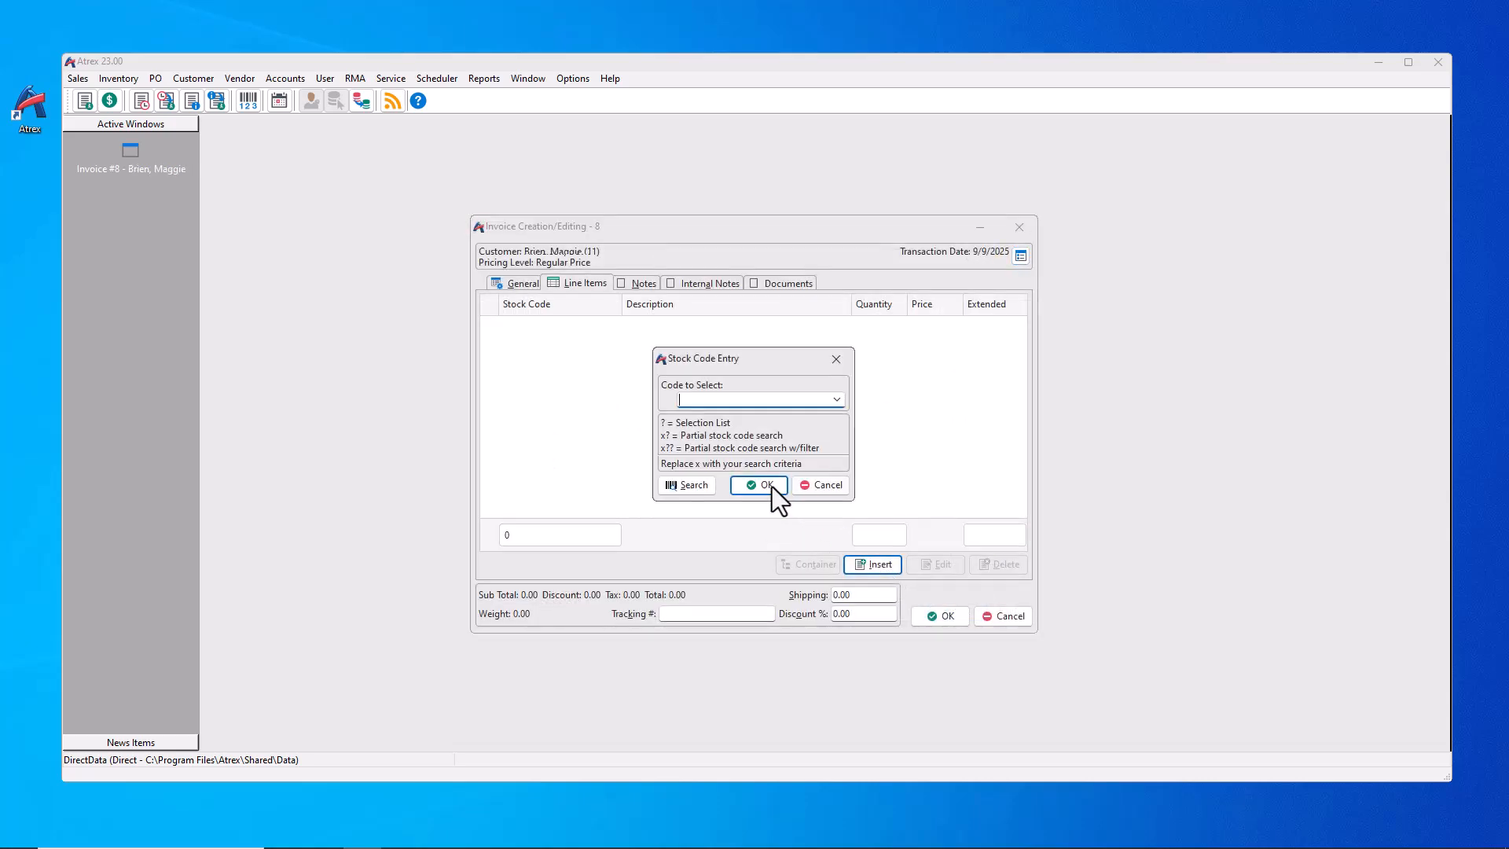
{"action": "left_click", "coordinate": [692, 486]}
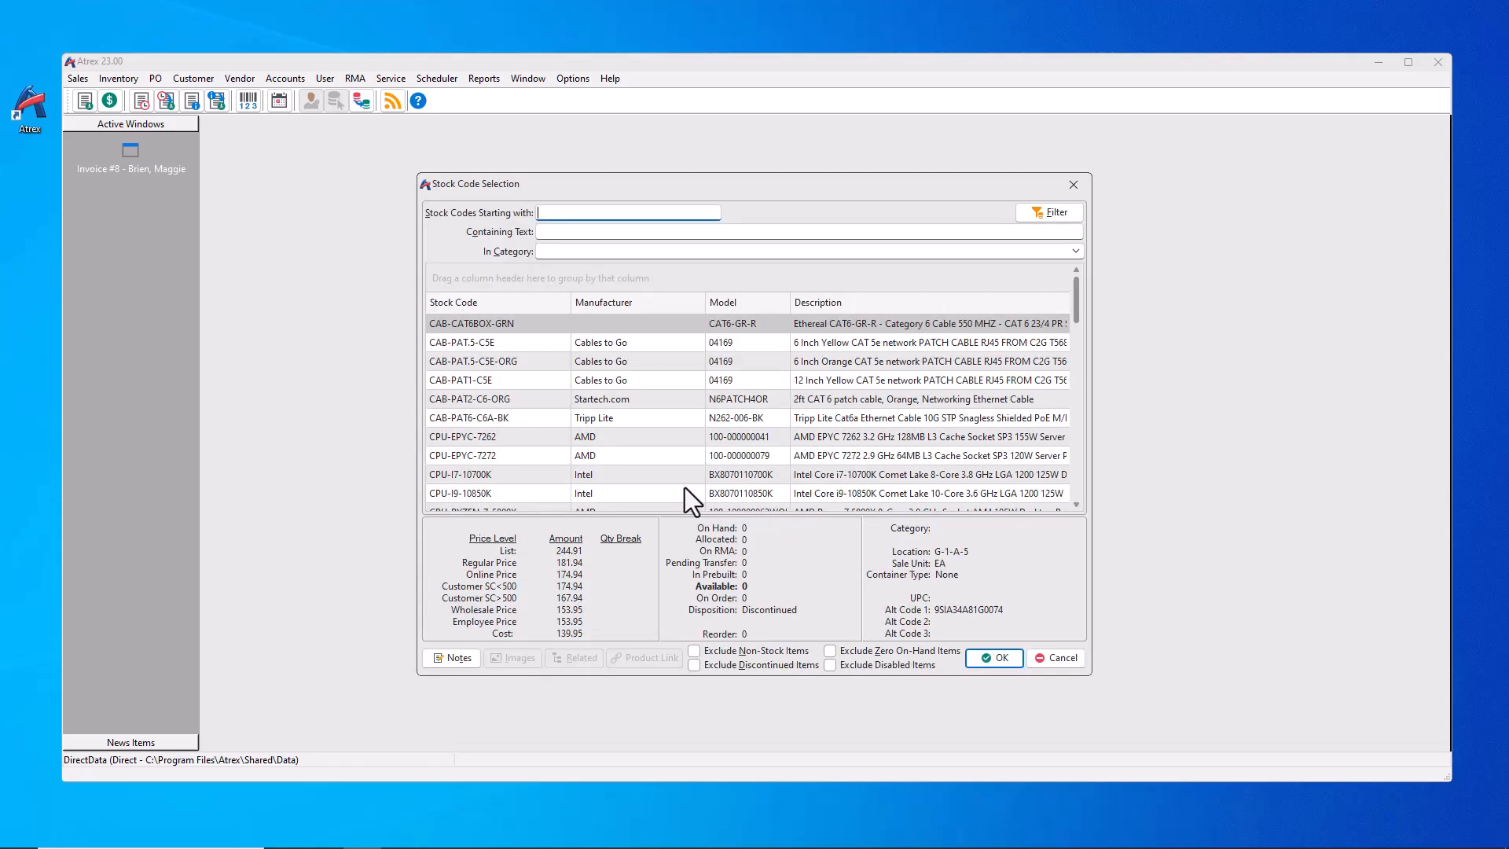
{"action": "type", "text": "DIMM"}
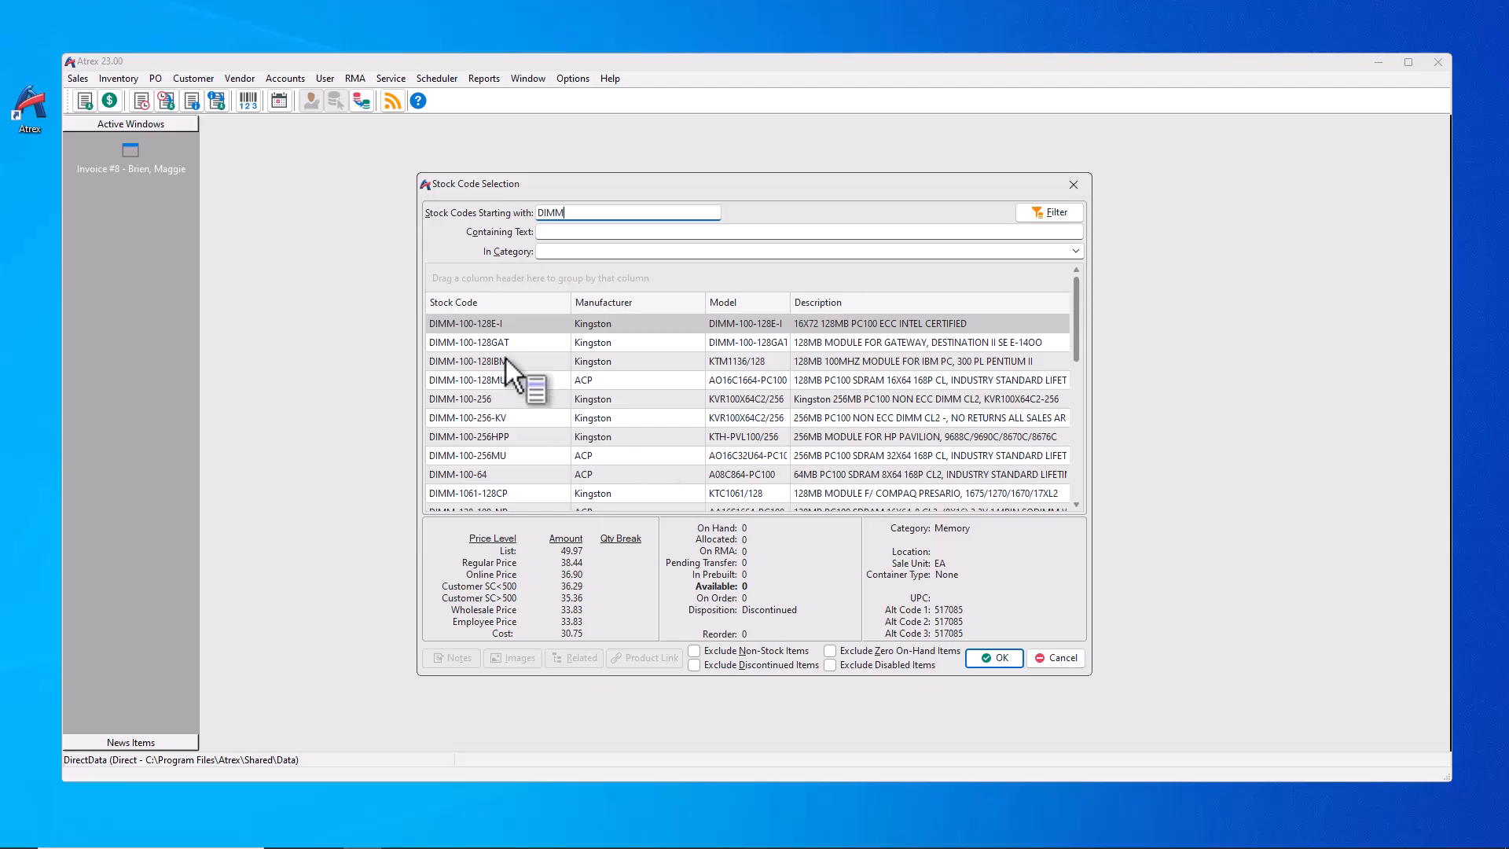
{"action": "double_click", "coordinate": [503, 379]}
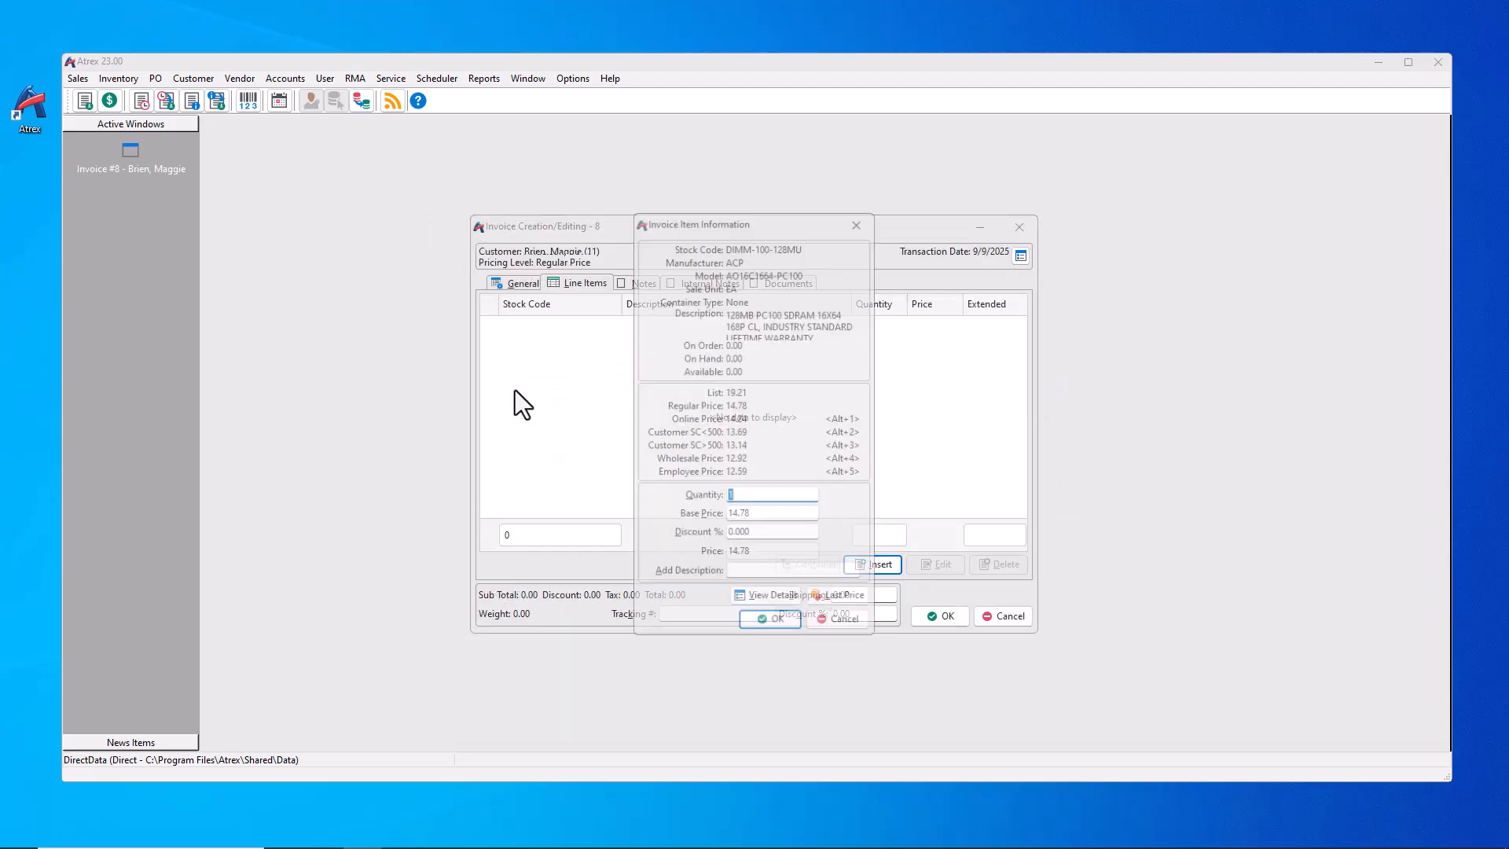
{"action": "left_click", "coordinate": [771, 622]}
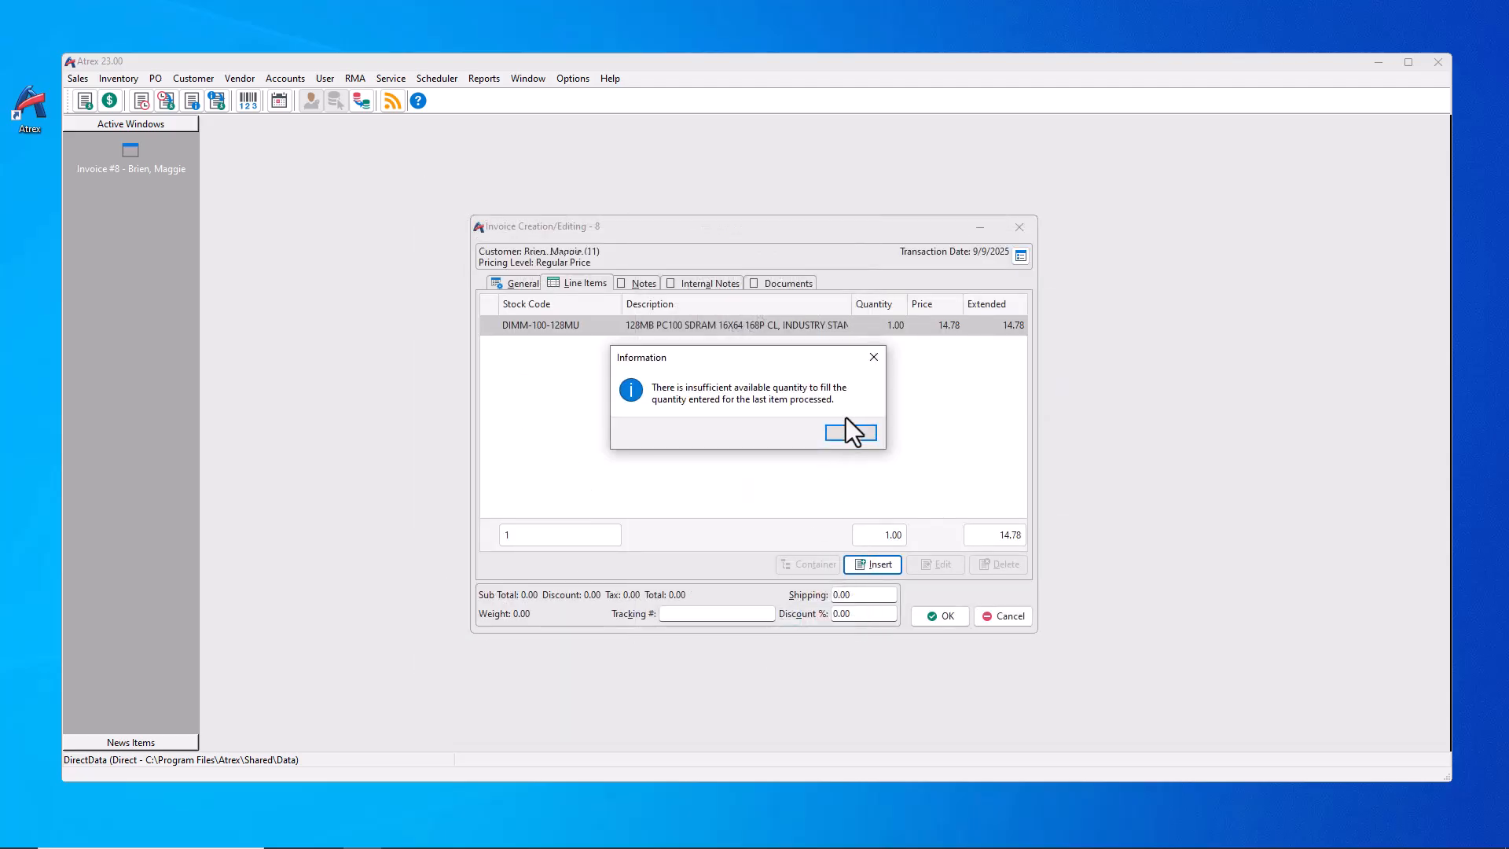
{"action": "left_click", "coordinate": [843, 434]}
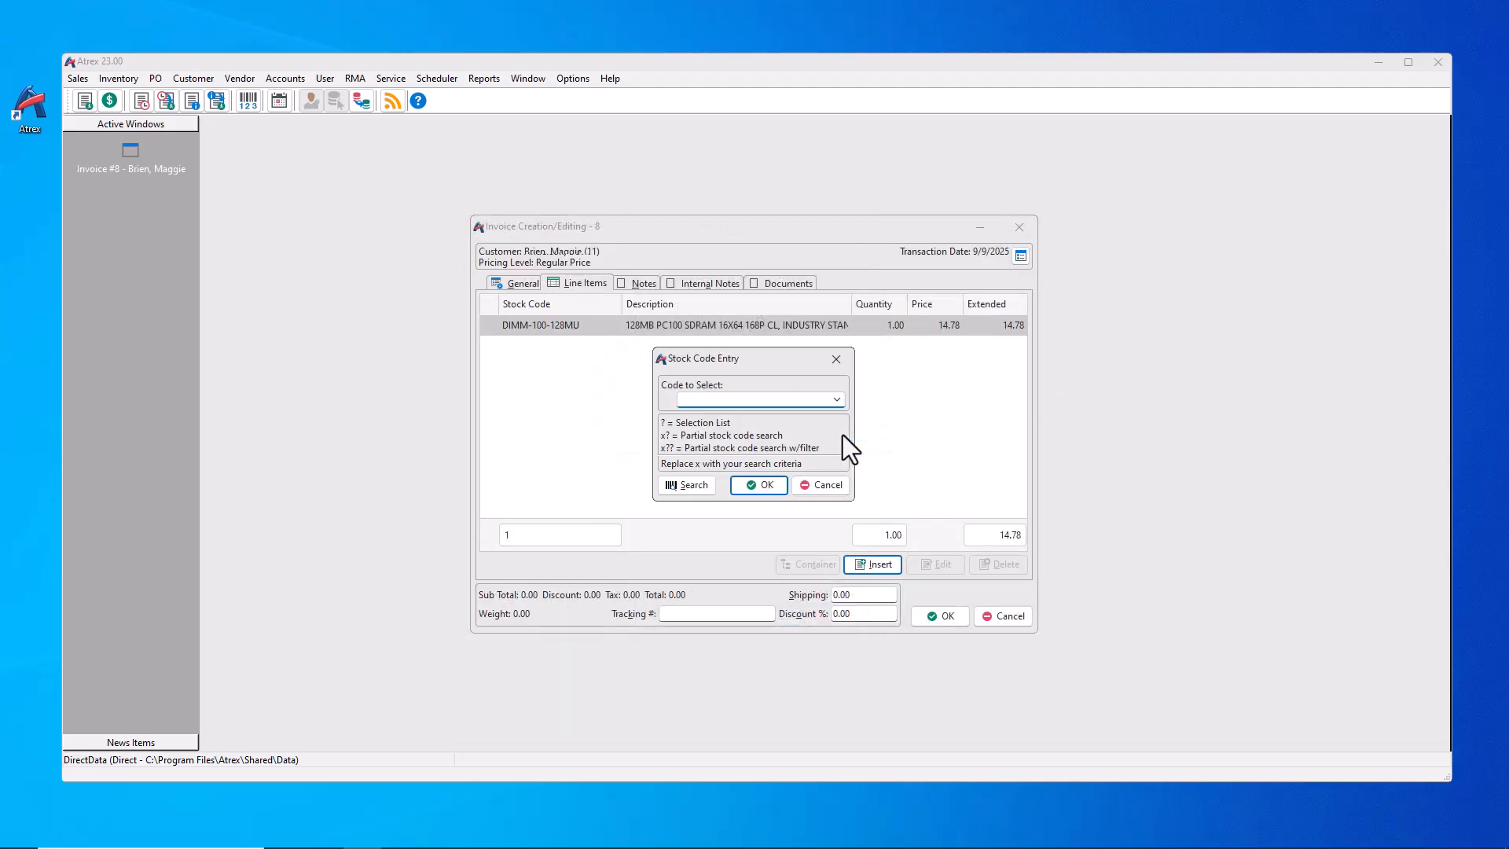
{"action": "left_click", "coordinate": [822, 487]}
Step: Switch the invoice to a different customer
{"action": "left_click", "coordinate": [1022, 259]}
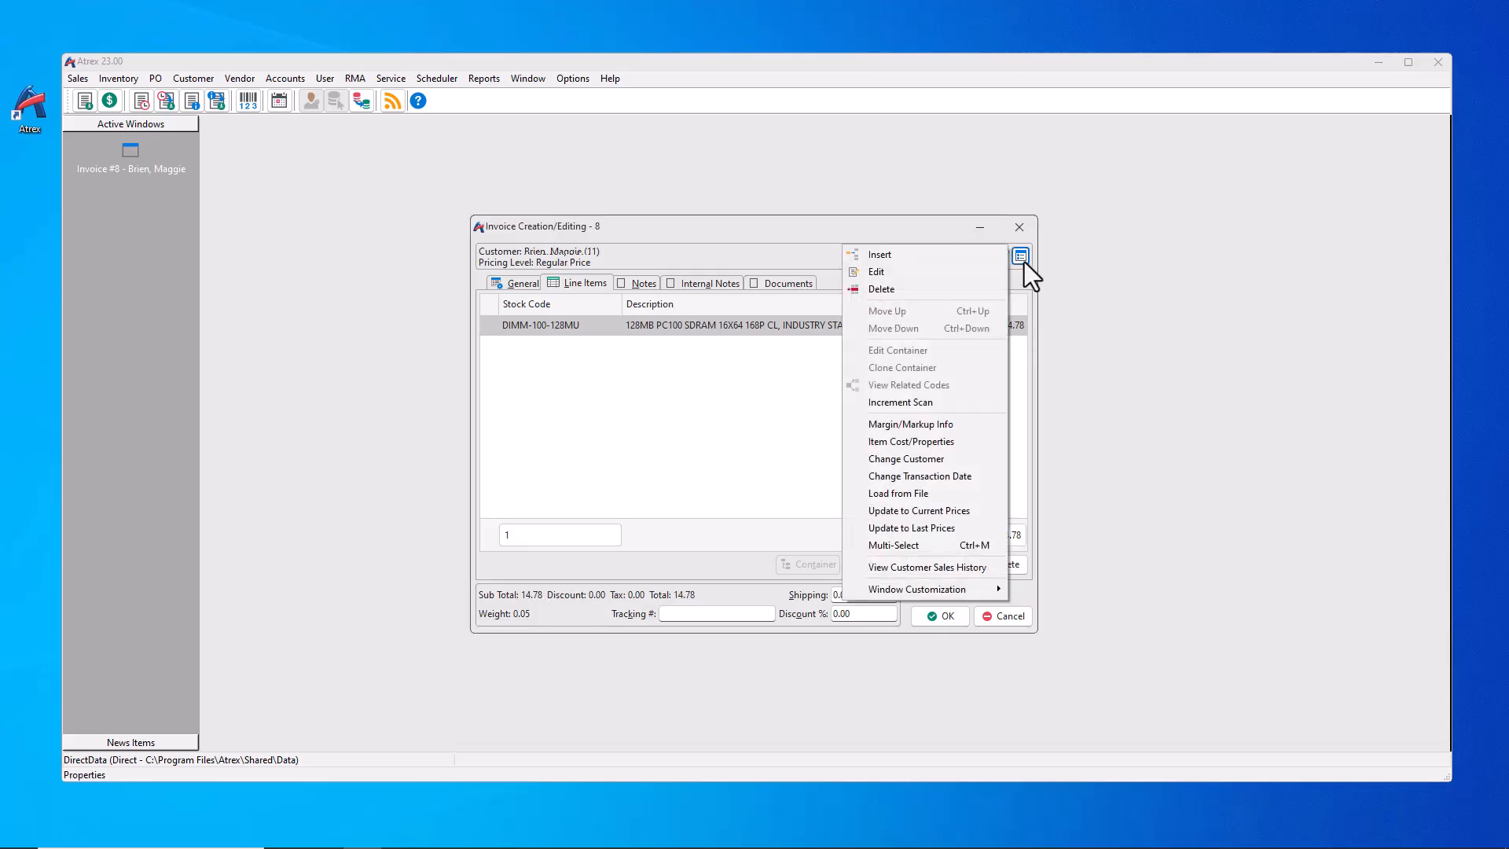
{"action": "left_click", "coordinate": [889, 460]}
{"action": "left_click", "coordinate": [693, 503]}
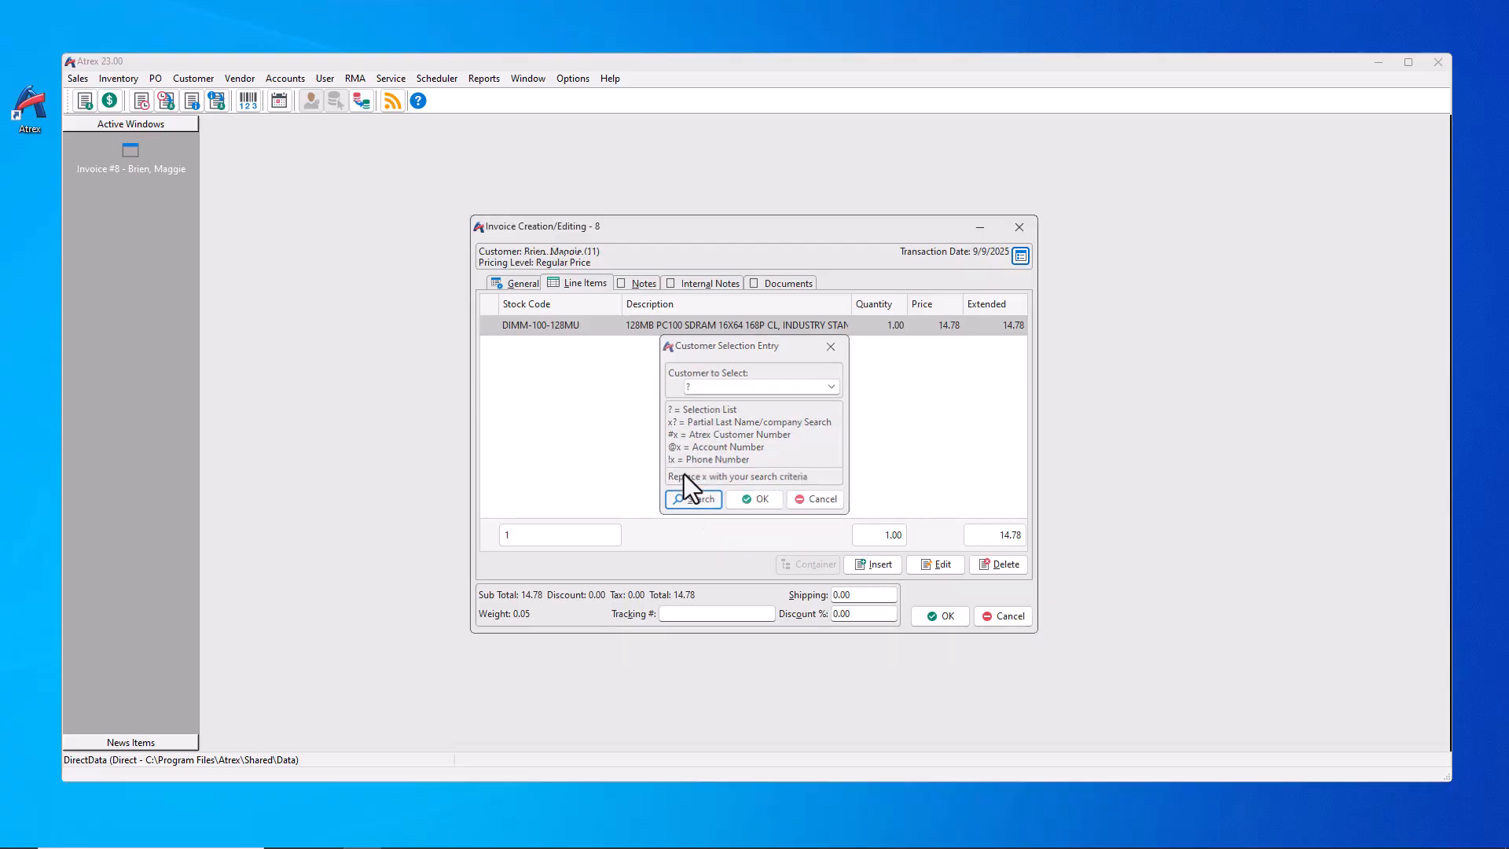
{"action": "double_click", "coordinate": [546, 324]}
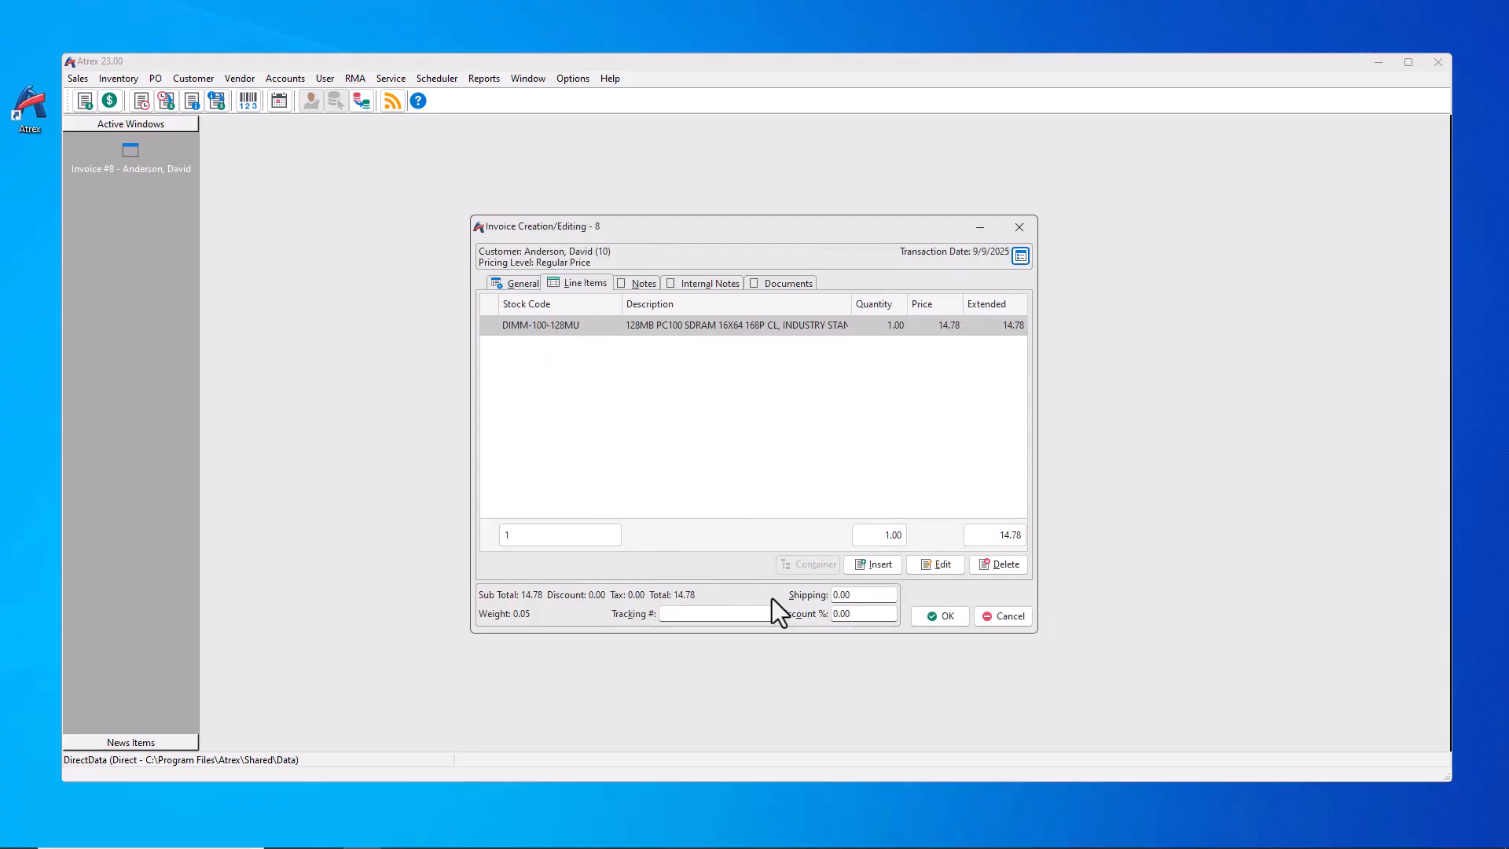
Step: Try saving the invoice, dismiss the save error, and discard the invoice
{"action": "left_click", "coordinate": [943, 614]}
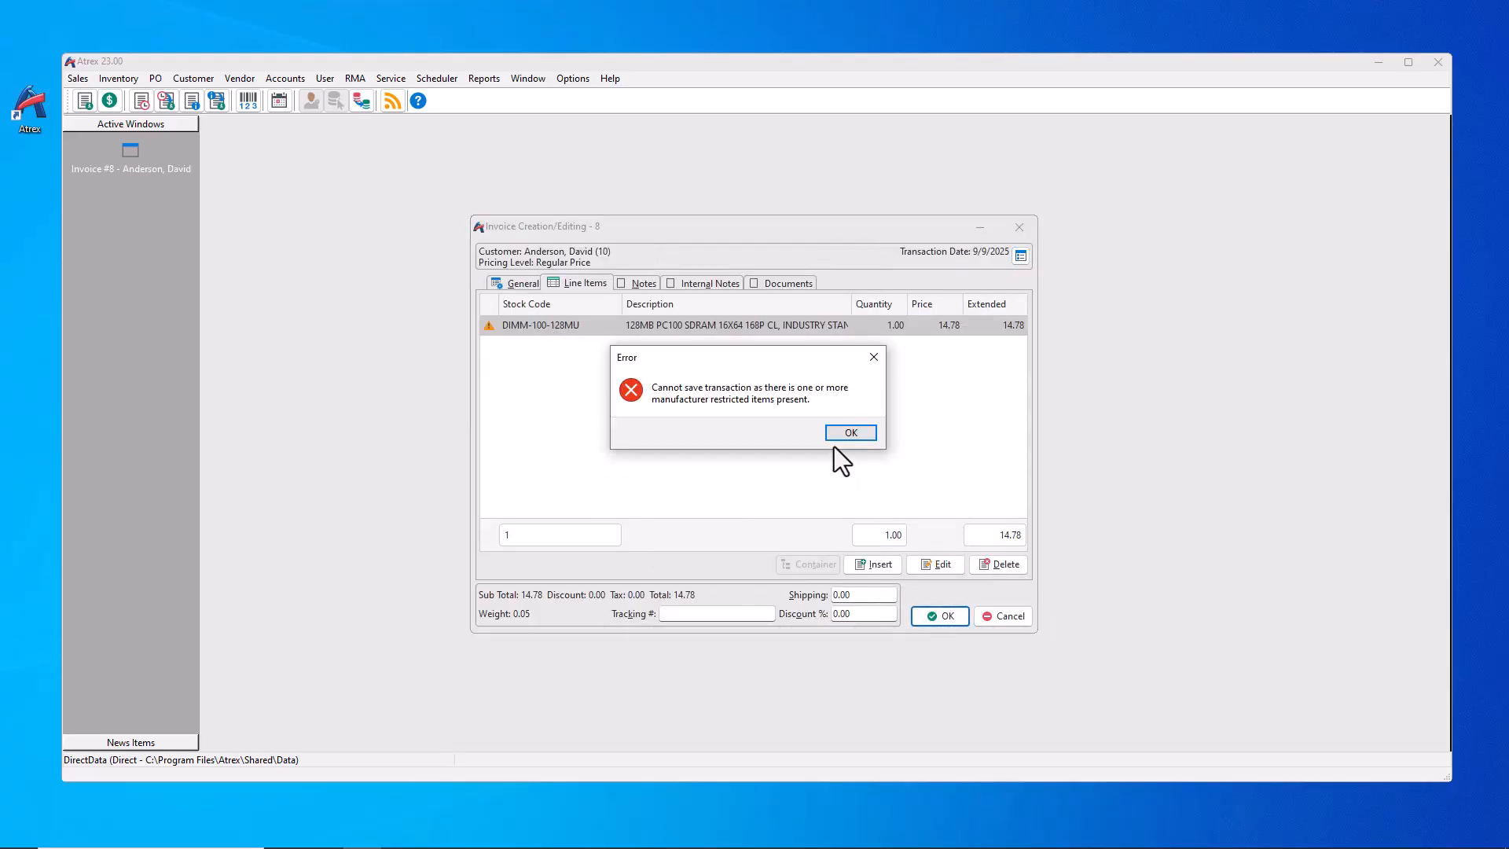
{"action": "left_click", "coordinate": [848, 433]}
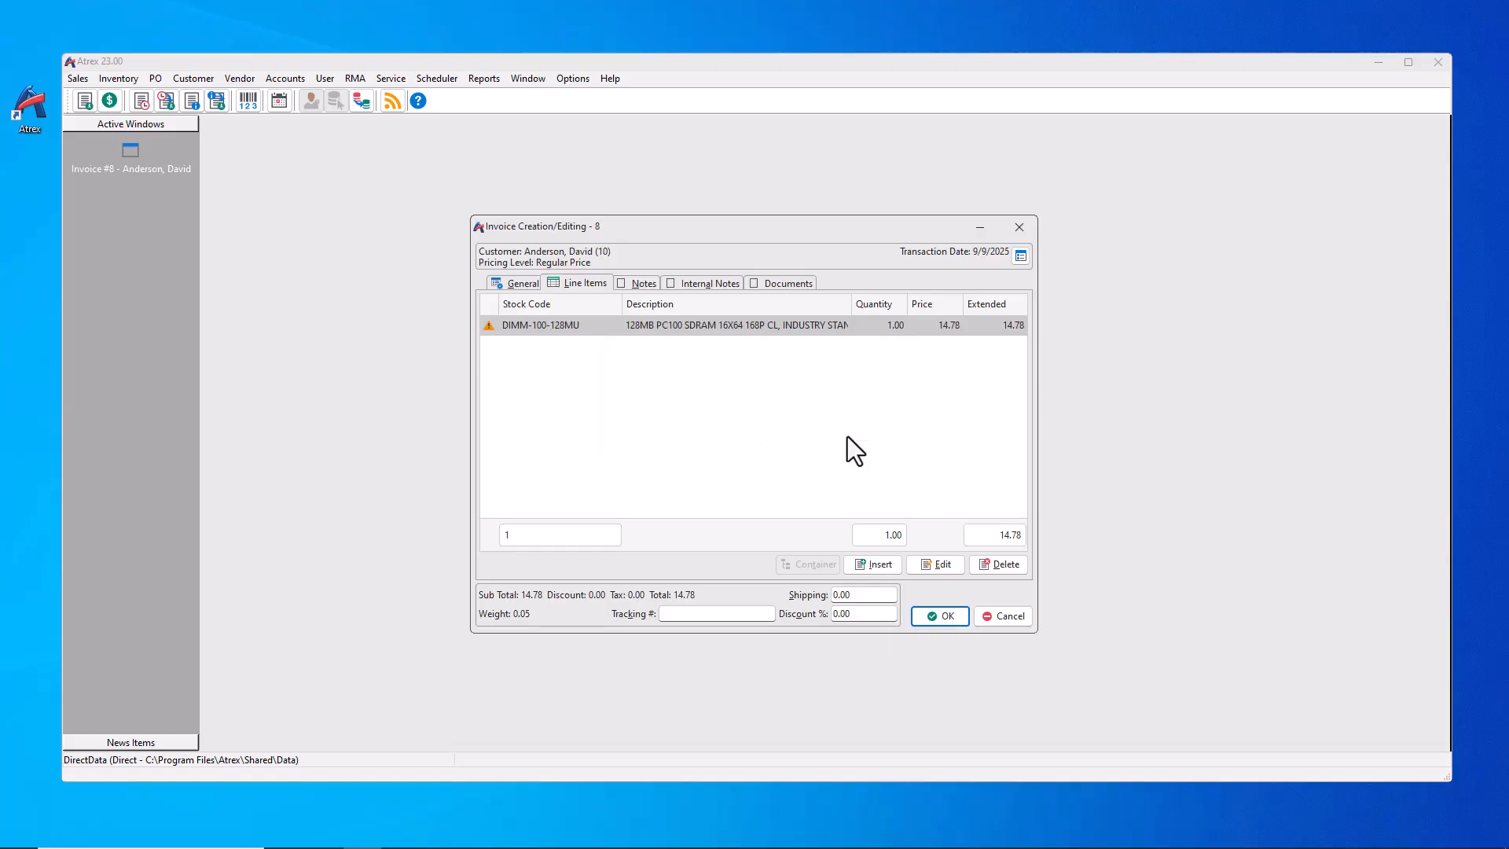
{"action": "left_click", "coordinate": [1002, 617]}
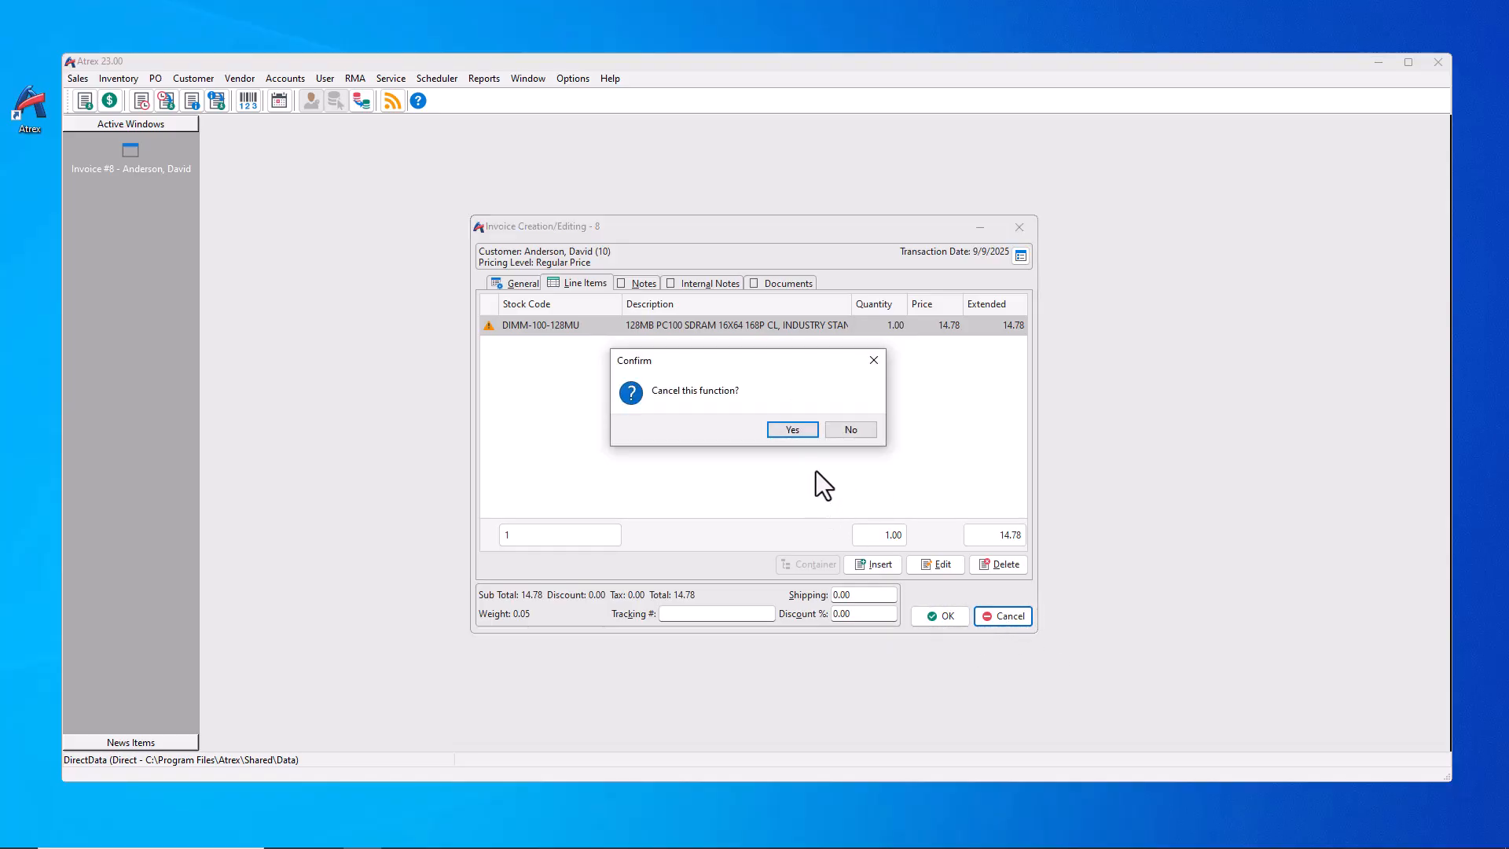
{"action": "left_click", "coordinate": [792, 429]}
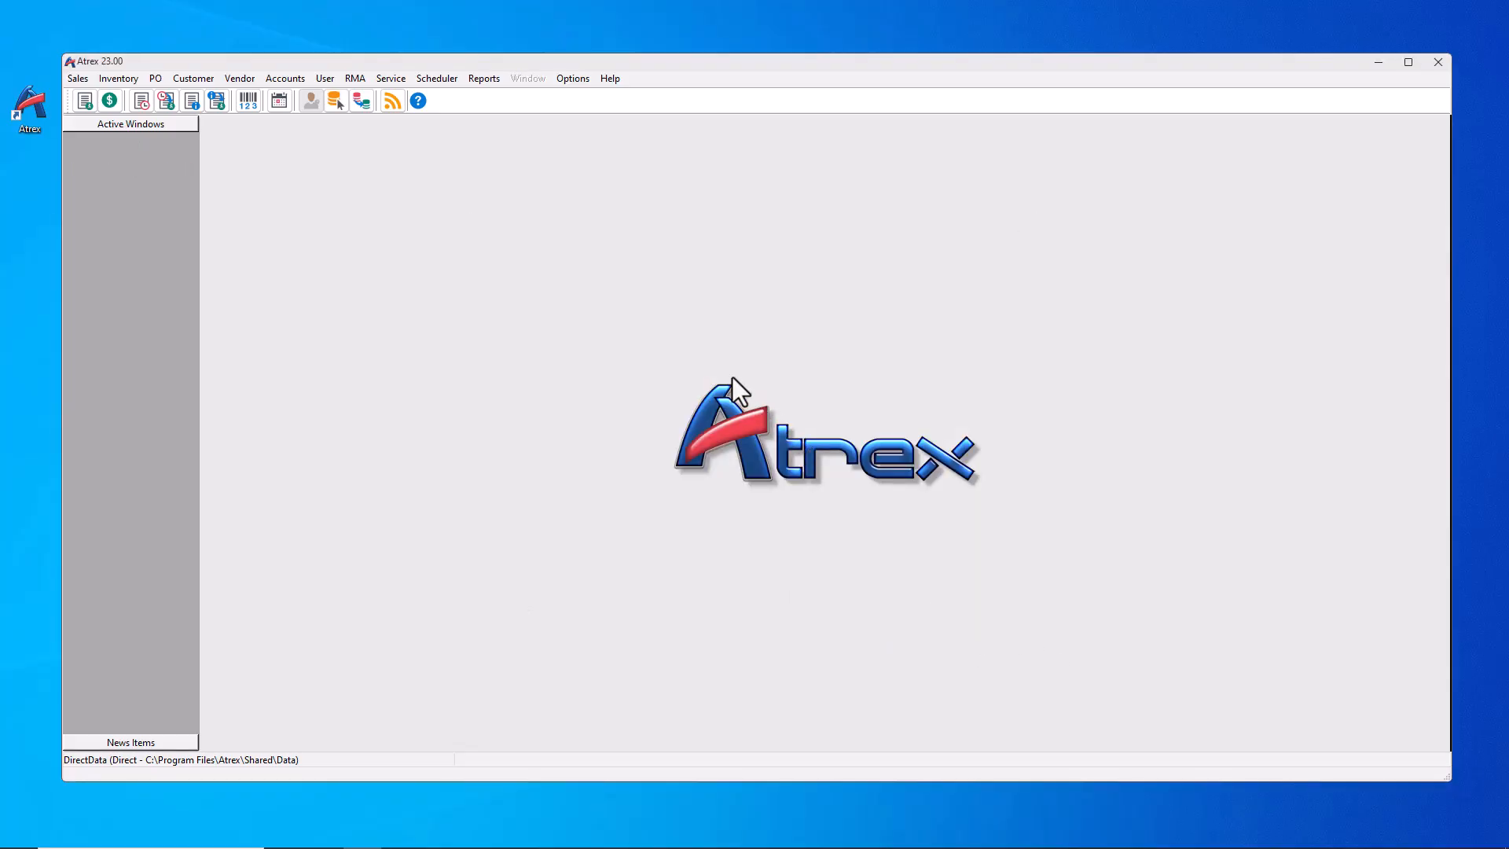
Step: Start reprinting outstanding transactions for the customer, from date boy (1/1/2025)
{"action": "left_click", "coordinate": [478, 82]}
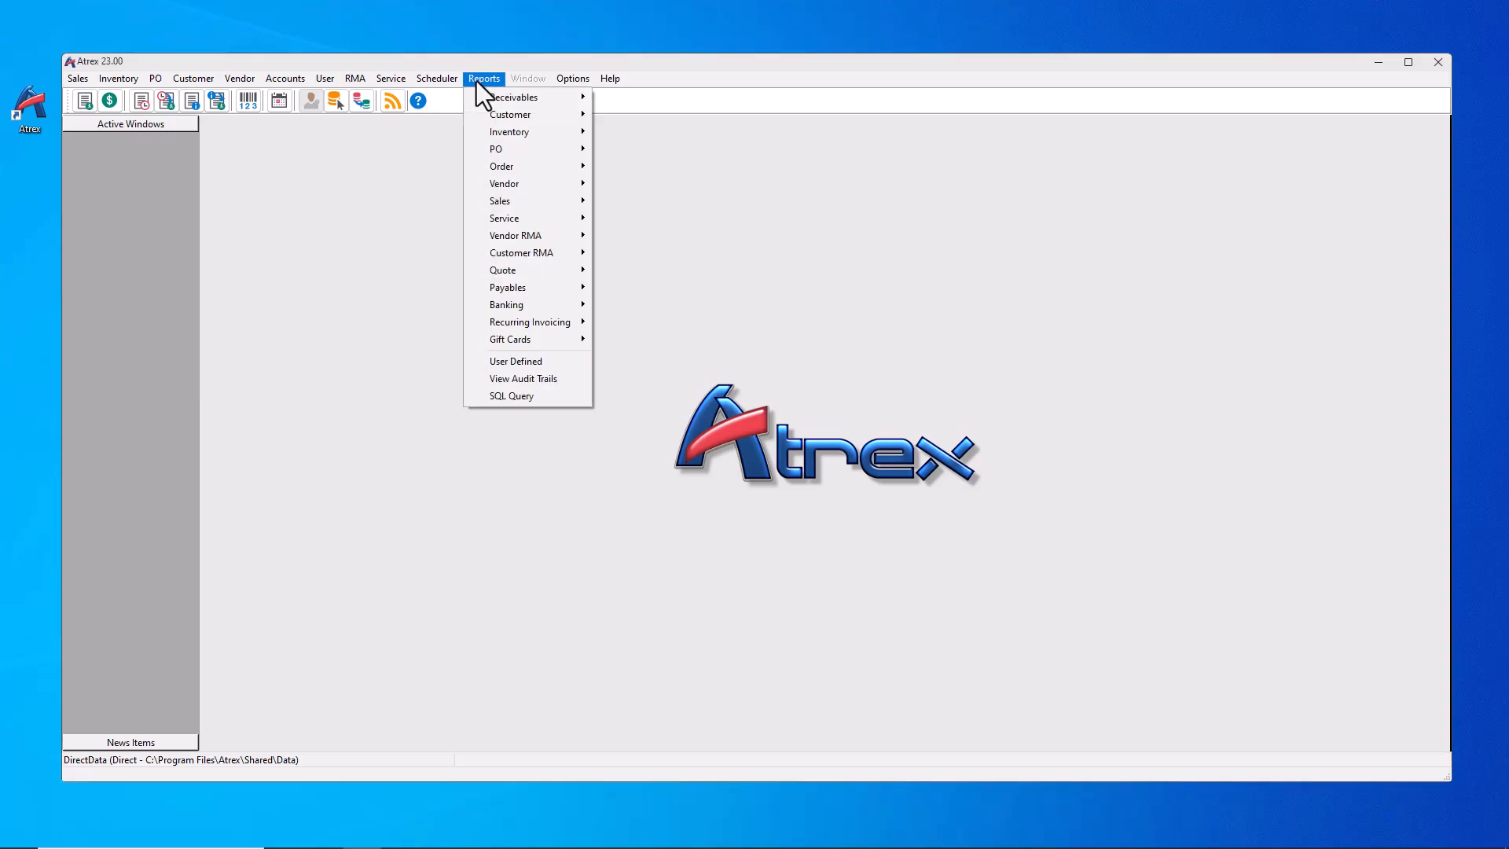
{"action": "mouse_move", "coordinate": [506, 97]}
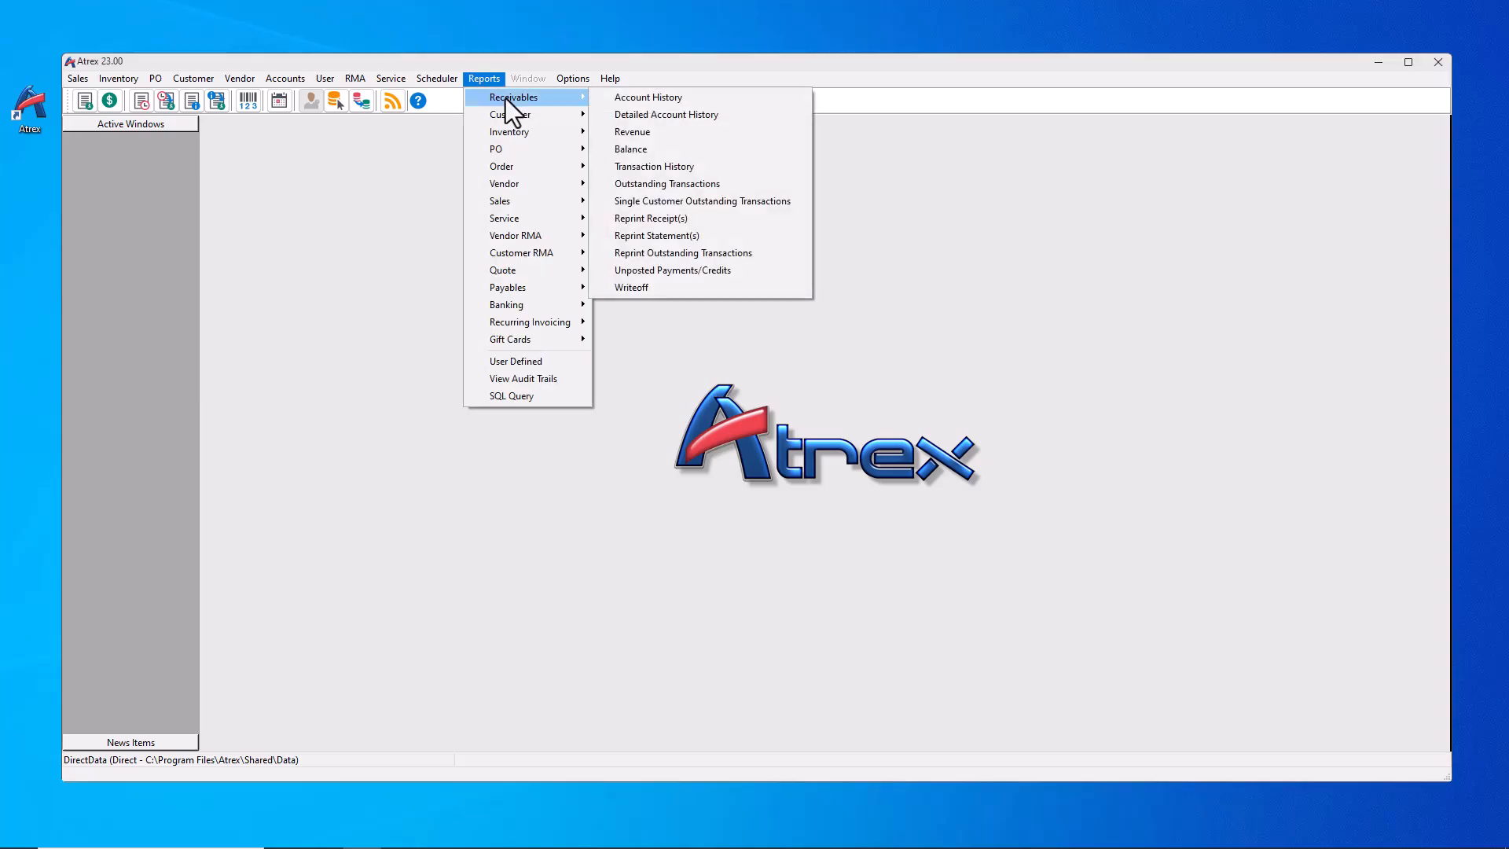
{"action": "left_click", "coordinate": [696, 260]}
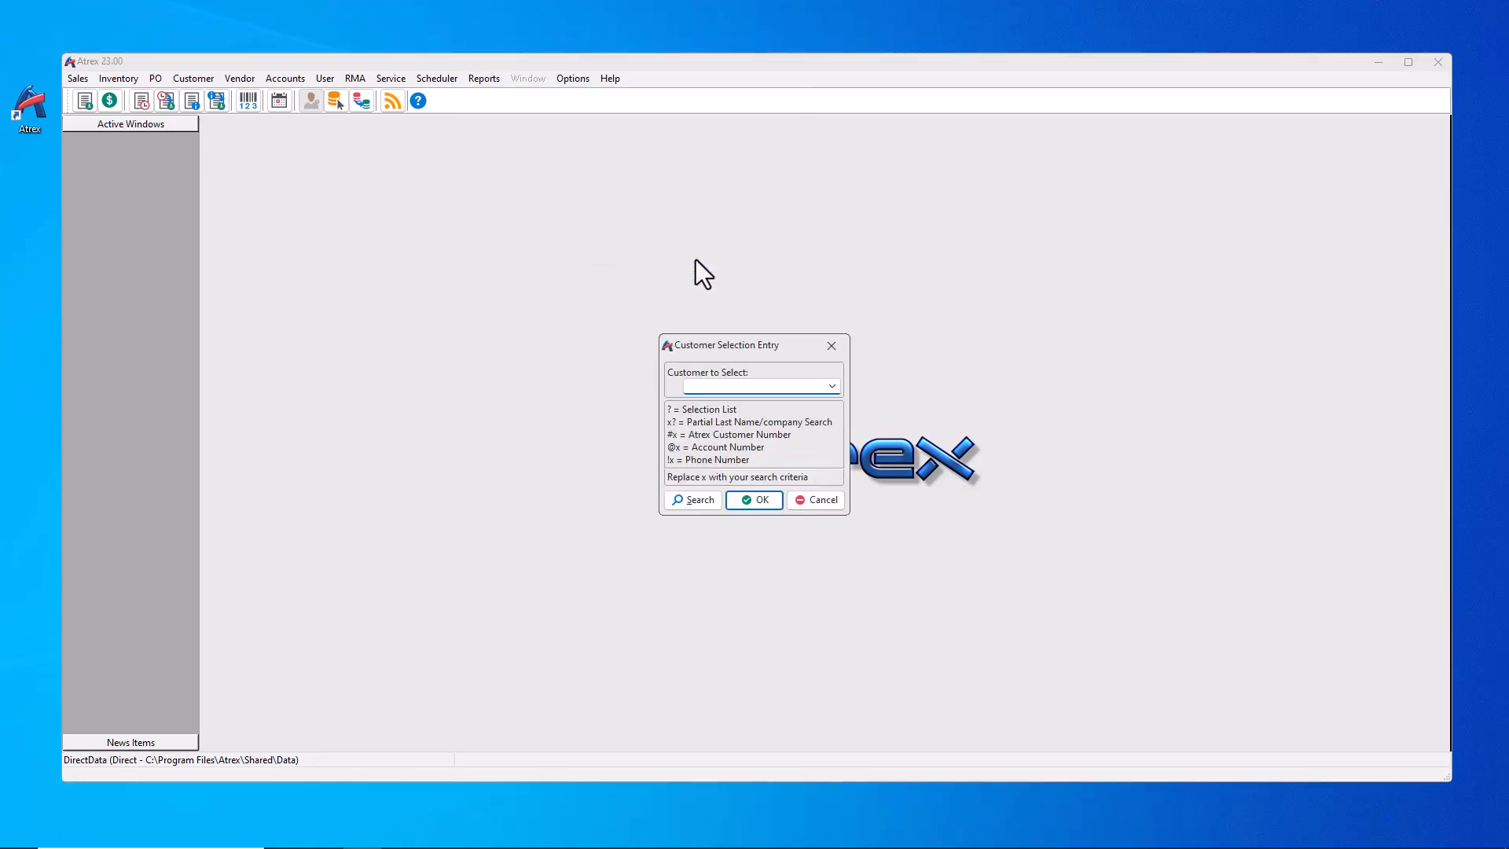
{"action": "type", "text": "?"}
{"action": "key", "text": "Return"}
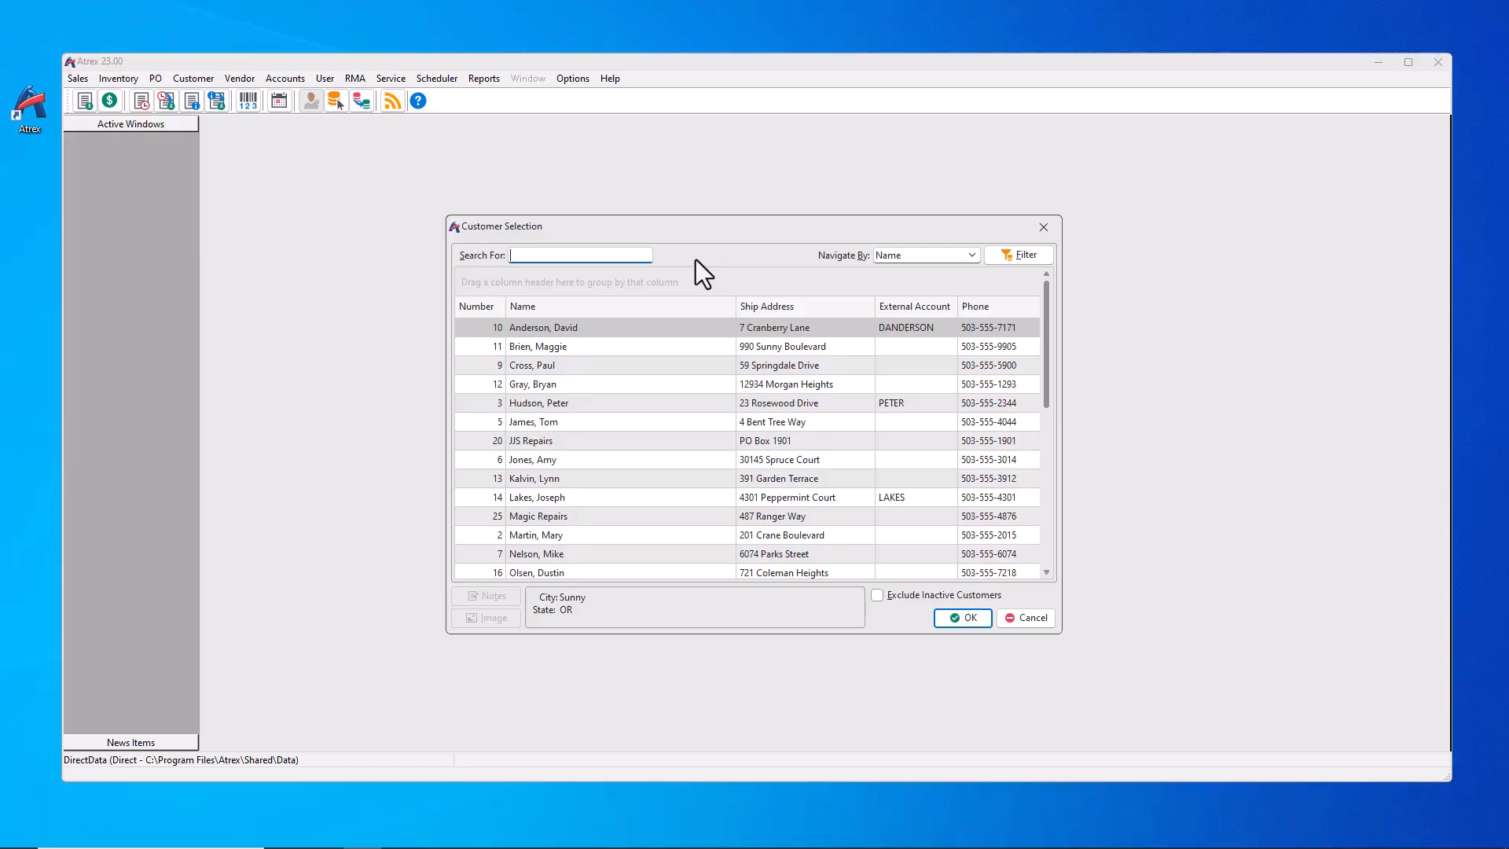
{"action": "key", "text": "Return"}
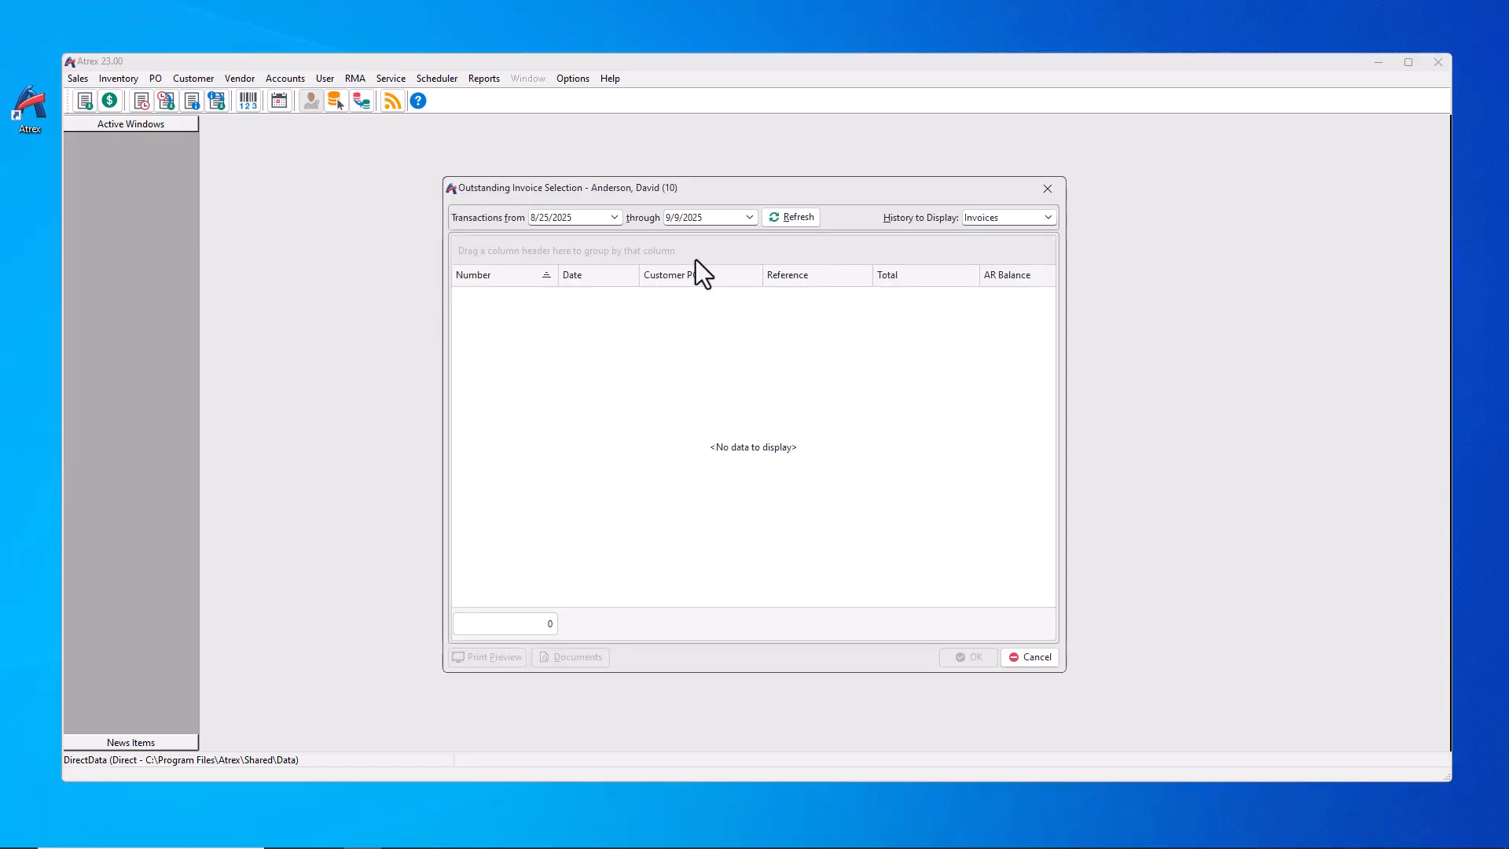
{"action": "type", "text": "boy"}
{"action": "key", "text": "Return"}
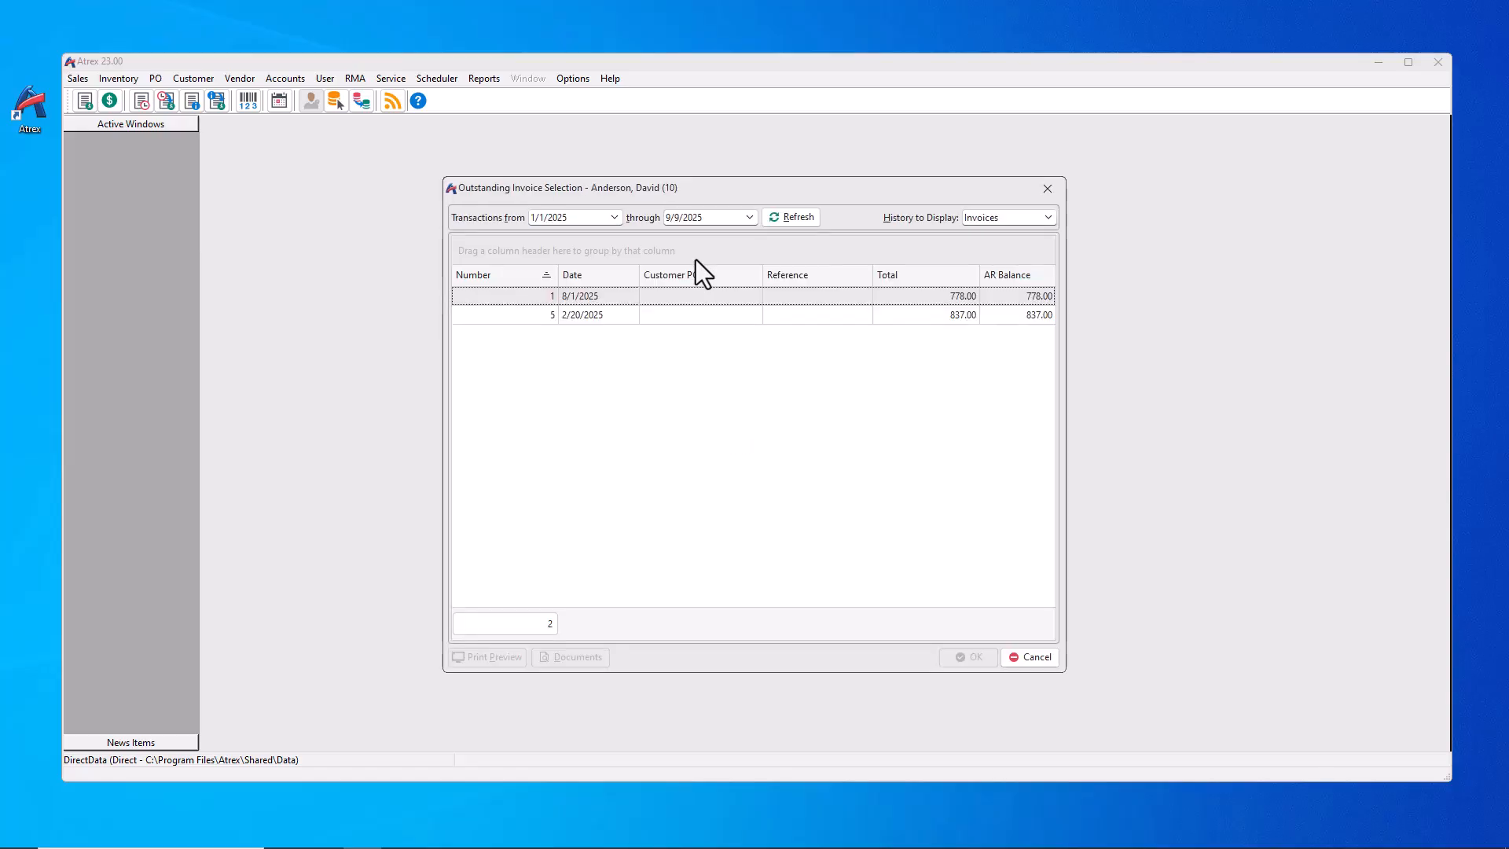
Step: Select both outstanding invoices and preview the reprint on screen
{"action": "left_click", "coordinate": [562, 296]}
{"action": "left_click", "coordinate": [563, 314], "text": "ctrl"}
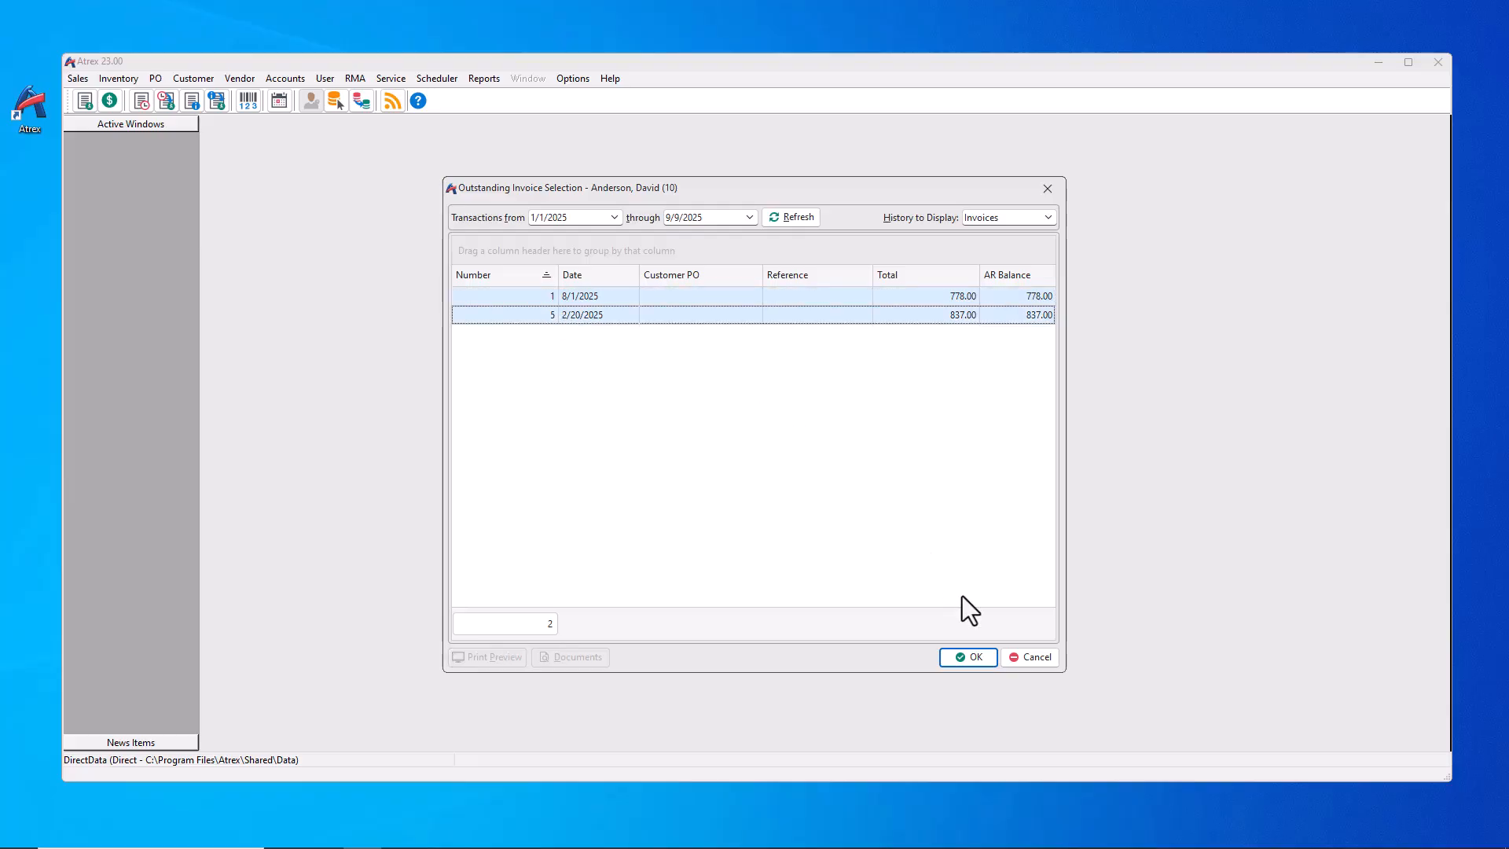
{"action": "left_click", "coordinate": [974, 658]}
{"action": "left_click", "coordinate": [577, 483]}
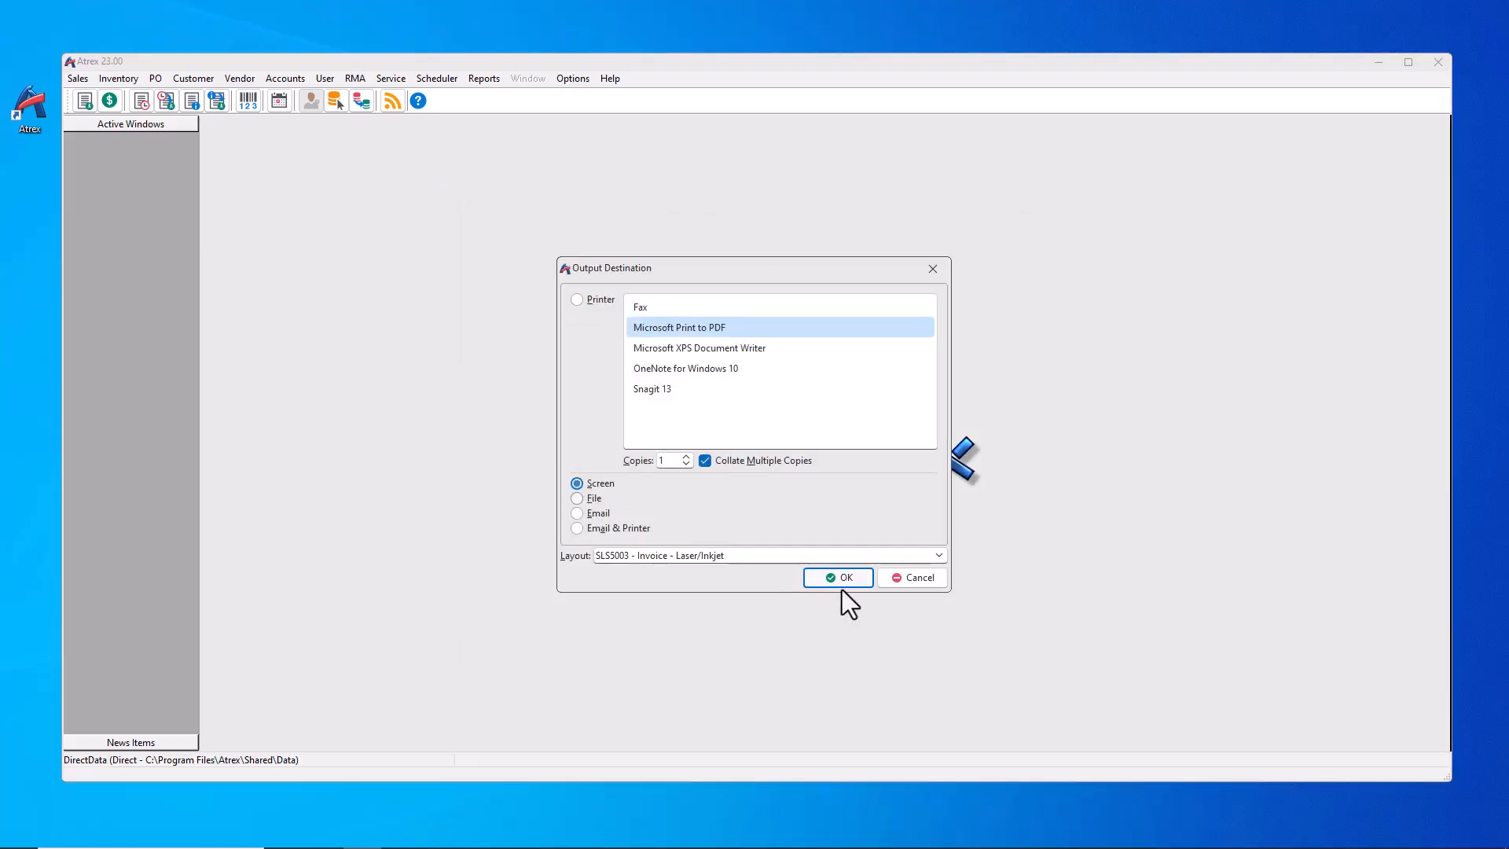
{"action": "left_click", "coordinate": [839, 578]}
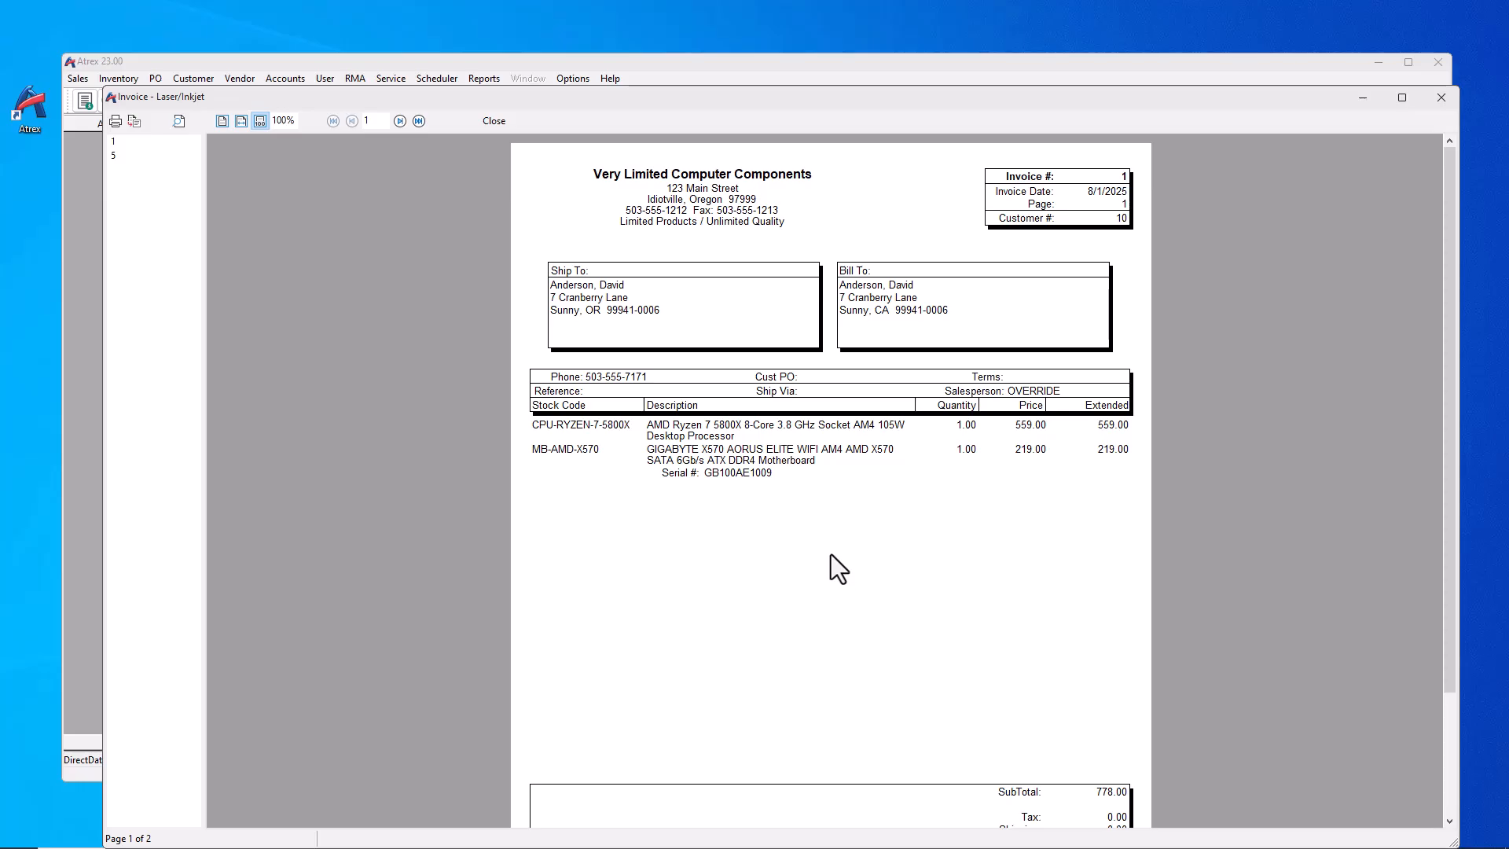
Step: Close the invoice preview and create the new stock code E-SURCHARGE10
{"action": "left_click", "coordinate": [487, 120]}
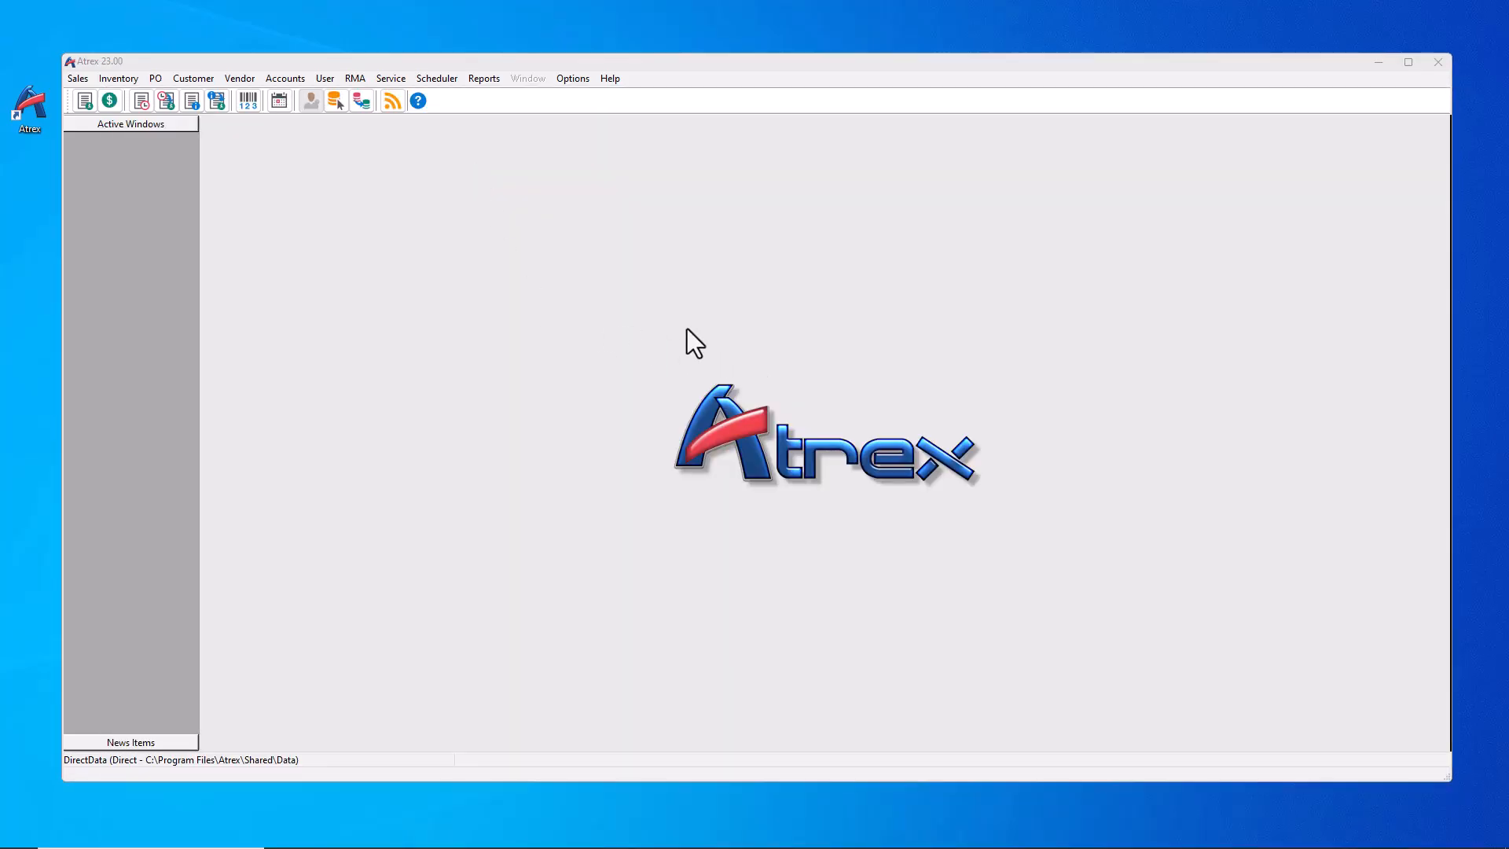
{"action": "left_click", "coordinate": [116, 79]}
{"action": "left_click", "coordinate": [136, 95]}
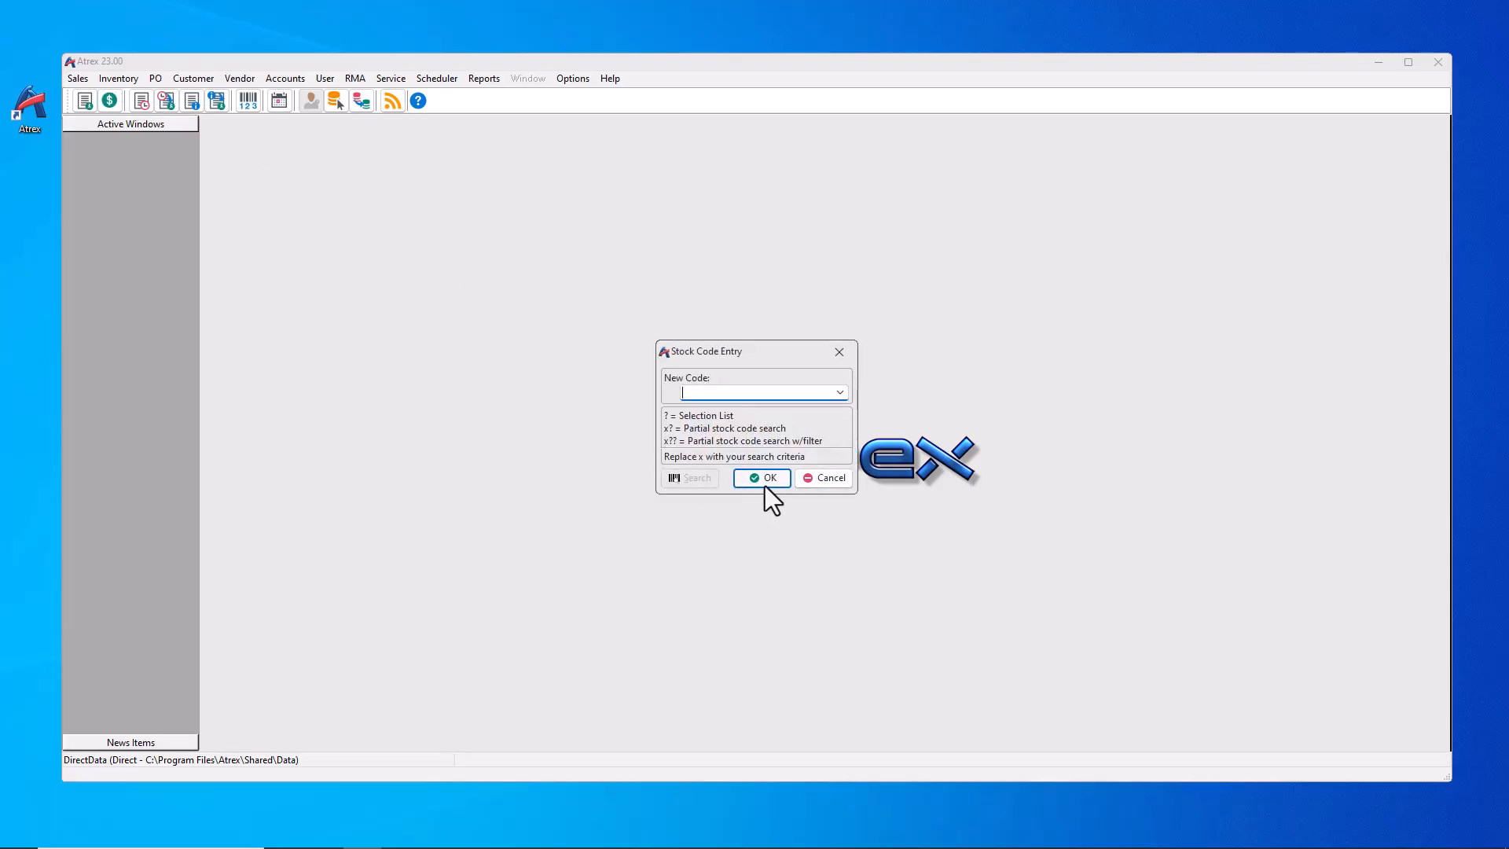
{"action": "type", "text": "E-SURCHARGE10"}
{"action": "left_click", "coordinate": [755, 477]}
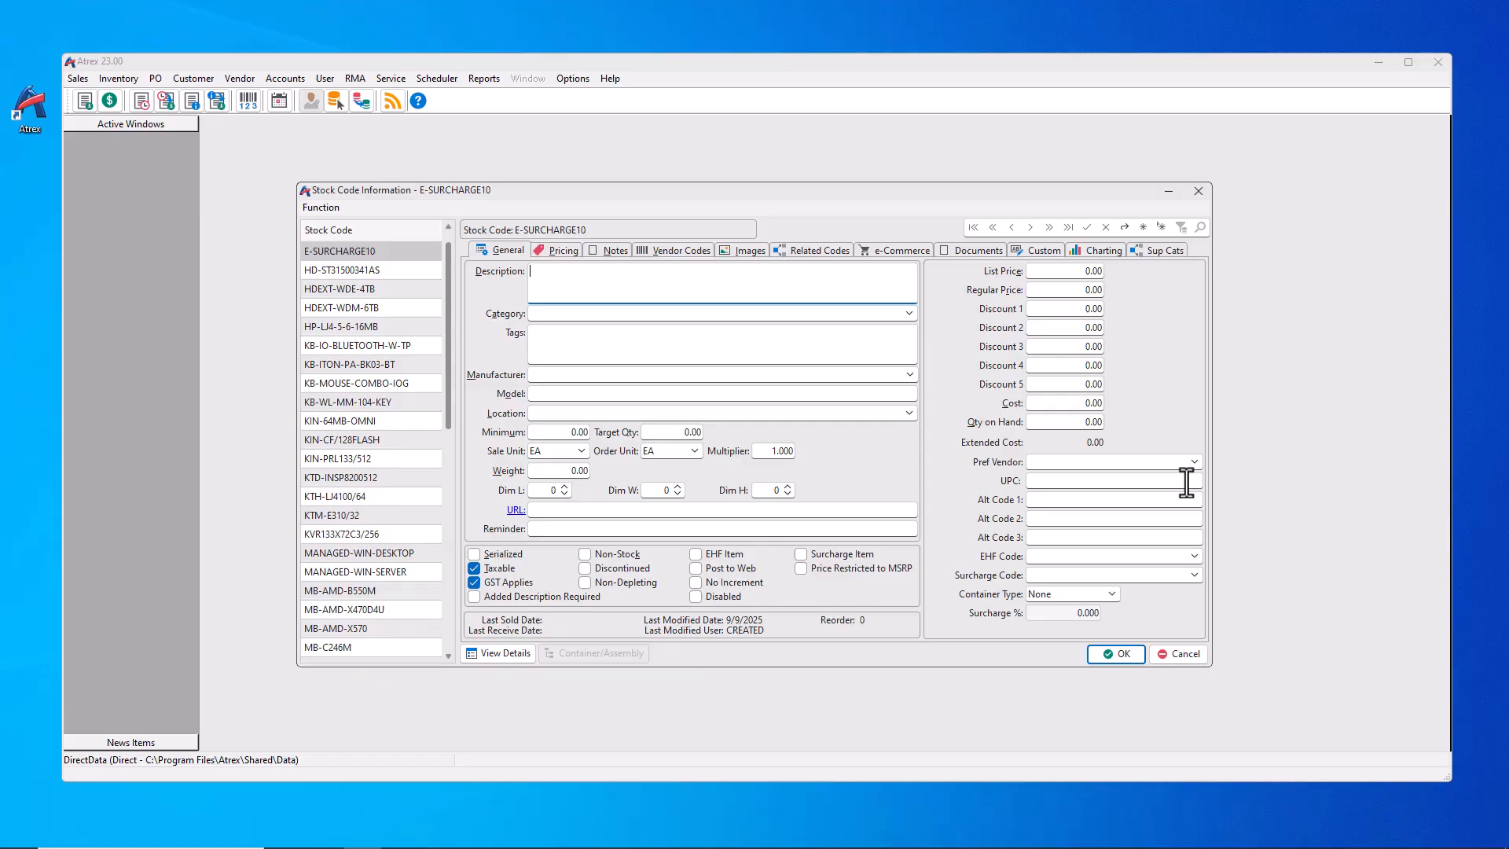
Step: Attach the cat6-green image to the E-SURCHARGE10 stock code
{"action": "left_click", "coordinate": [743, 251]}
{"action": "left_click", "coordinate": [827, 271]}
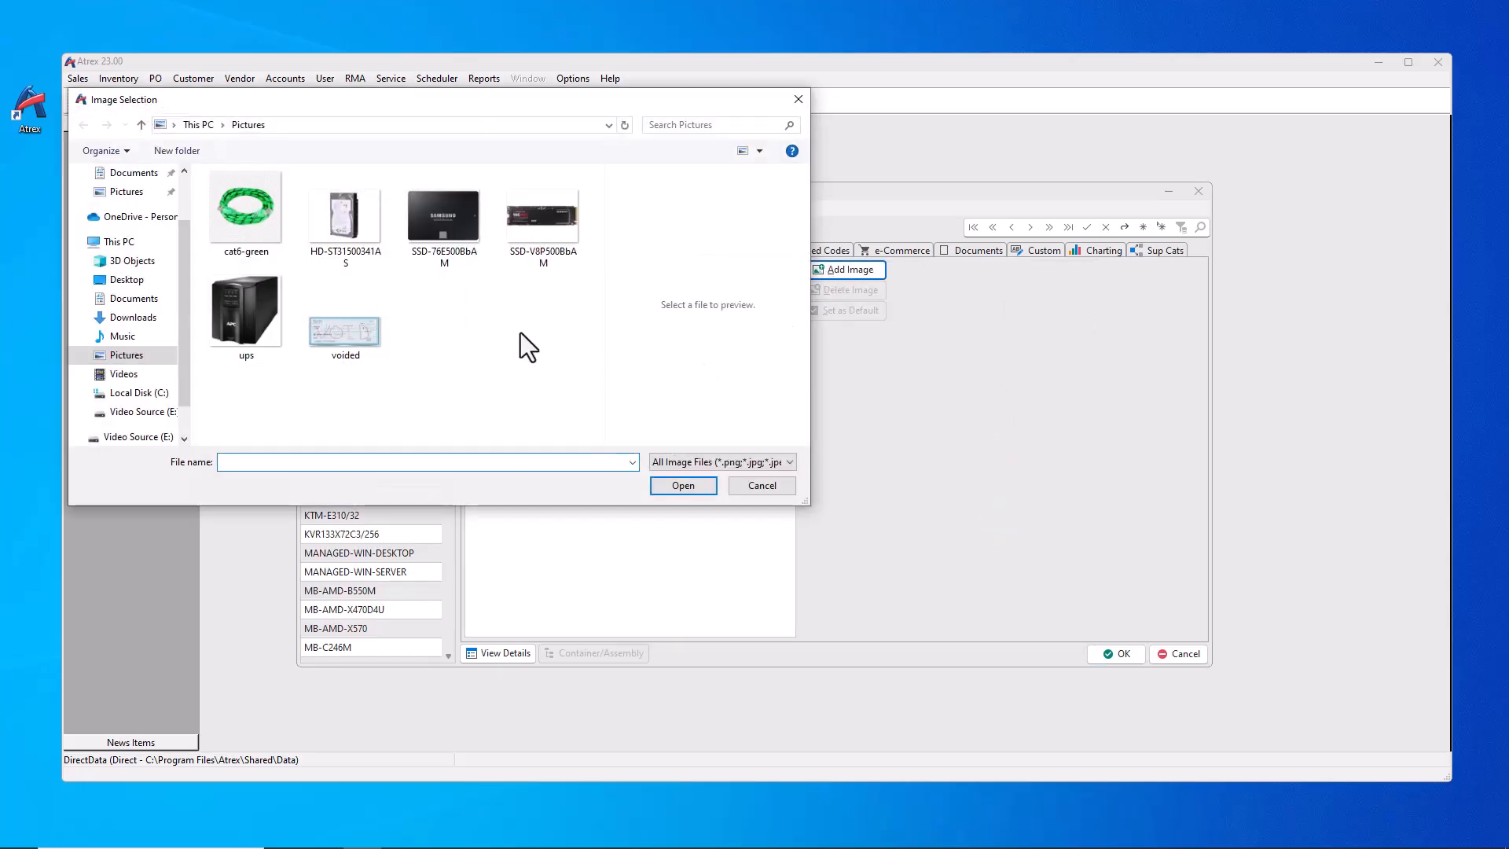
{"action": "left_click", "coordinate": [253, 210]}
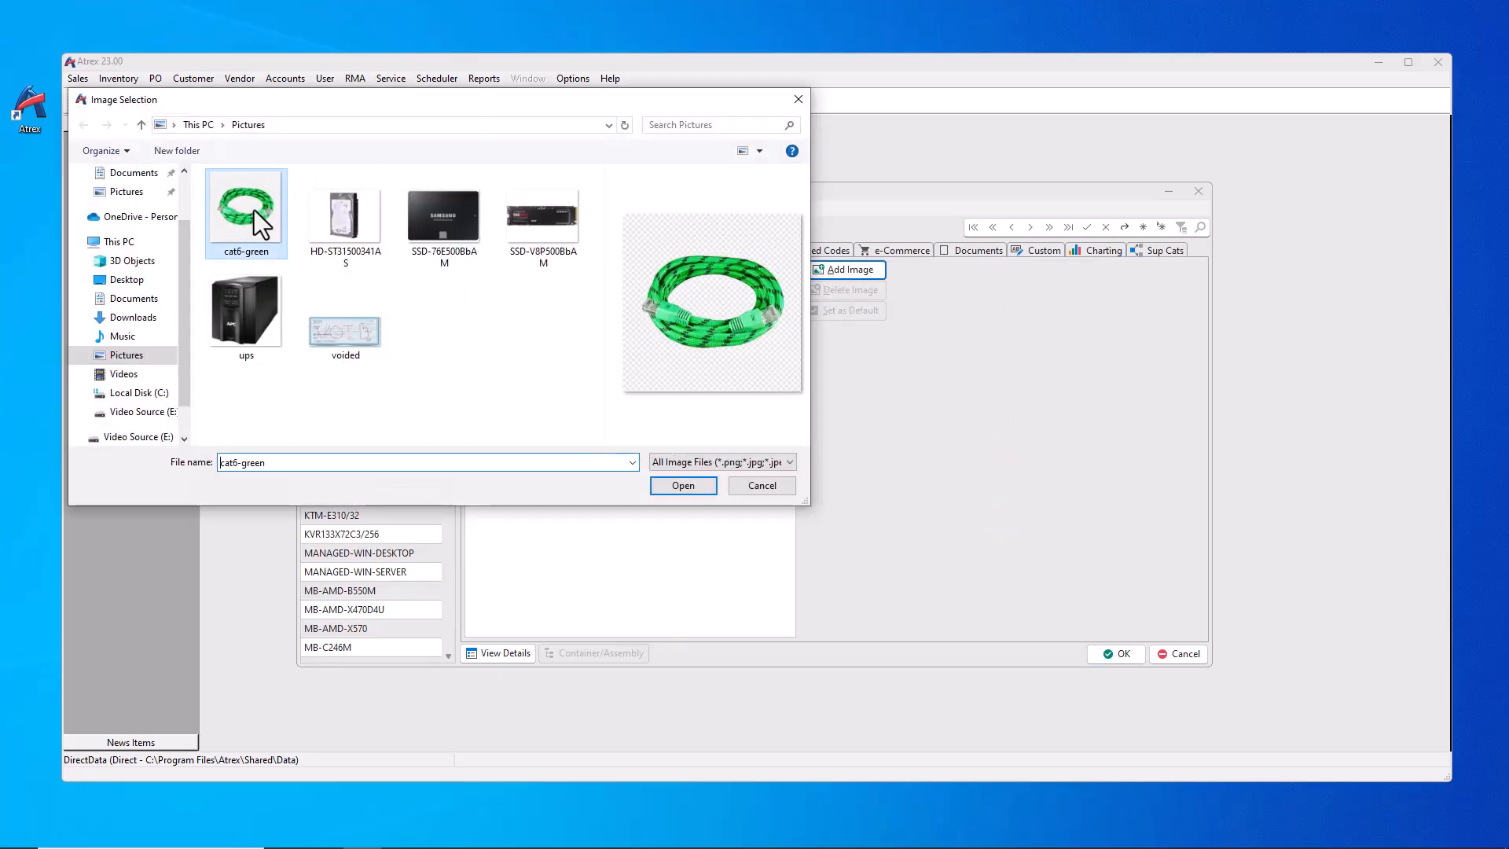
{"action": "left_click", "coordinate": [667, 482]}
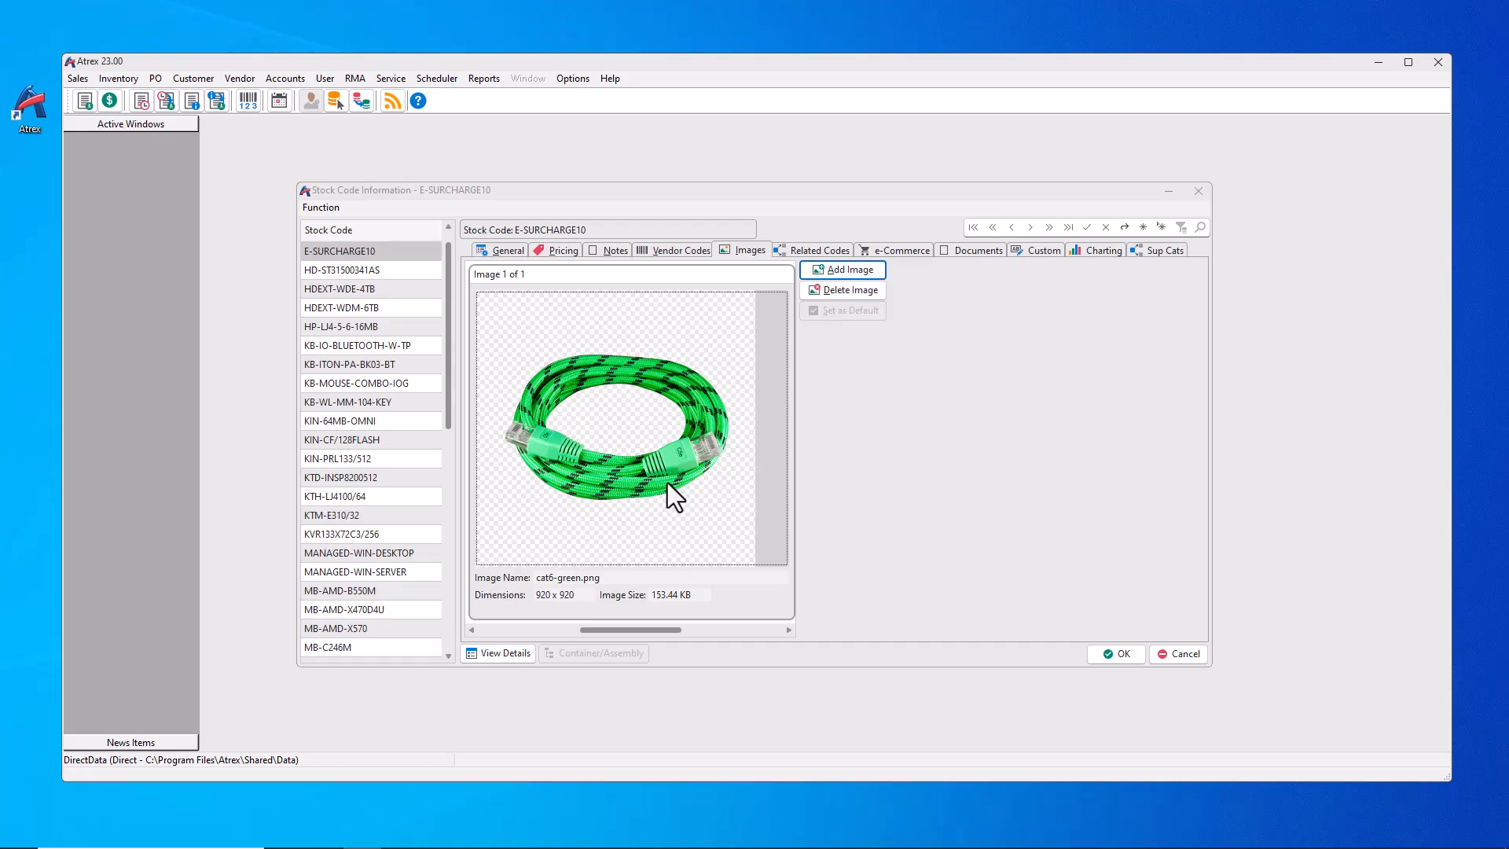
Step: Describe it as '10% Electronic Surcharge', a non-stock 10% surcharge item, and save
{"action": "left_click", "coordinate": [497, 251]}
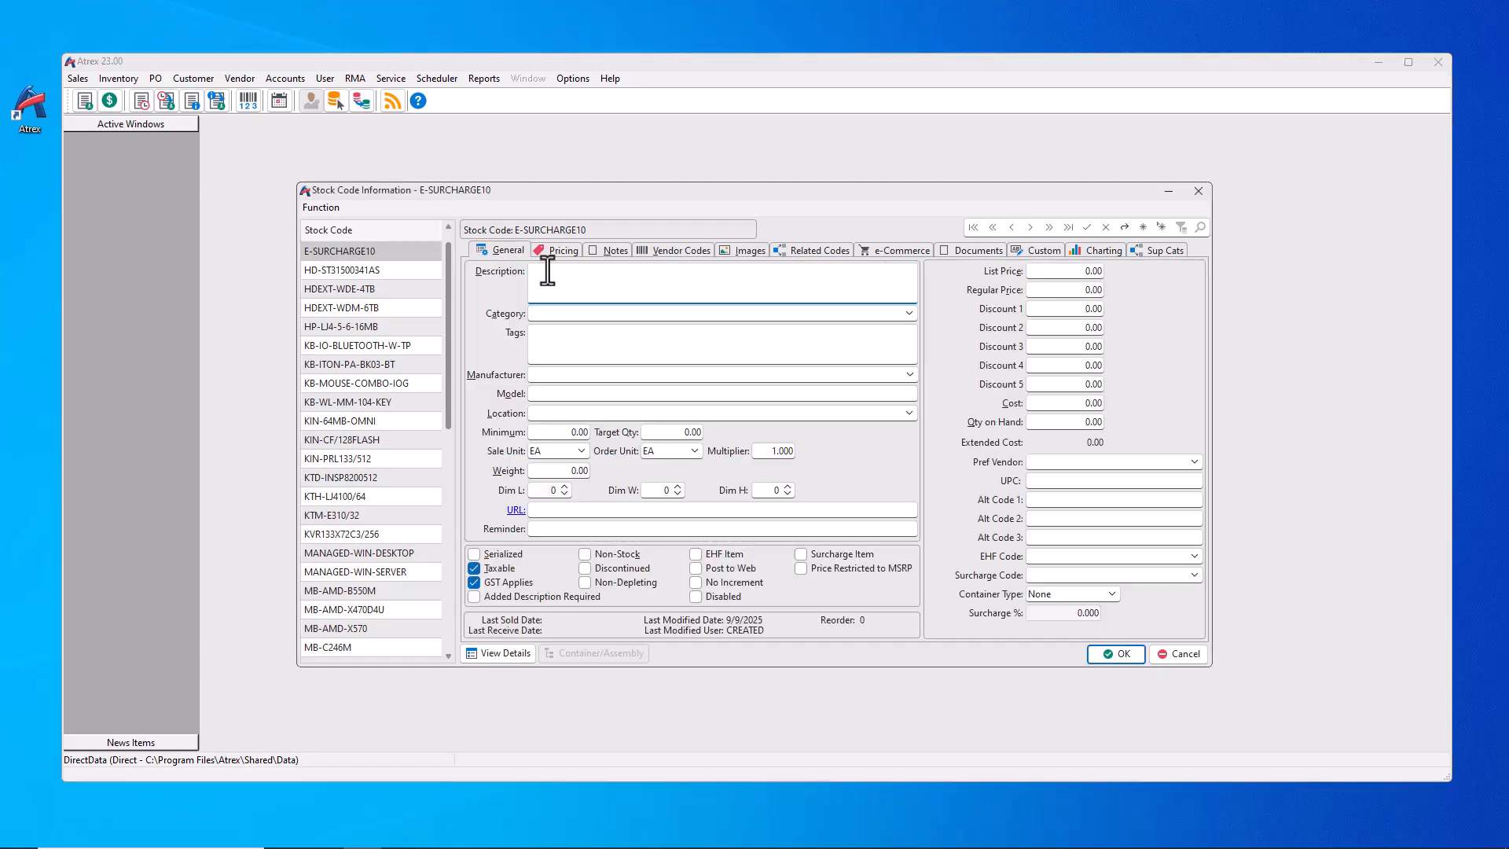
{"action": "left_click", "coordinate": [548, 277]}
{"action": "type", "text": "10% Electronic Surcharge"}
{"action": "left_click", "coordinate": [801, 554]}
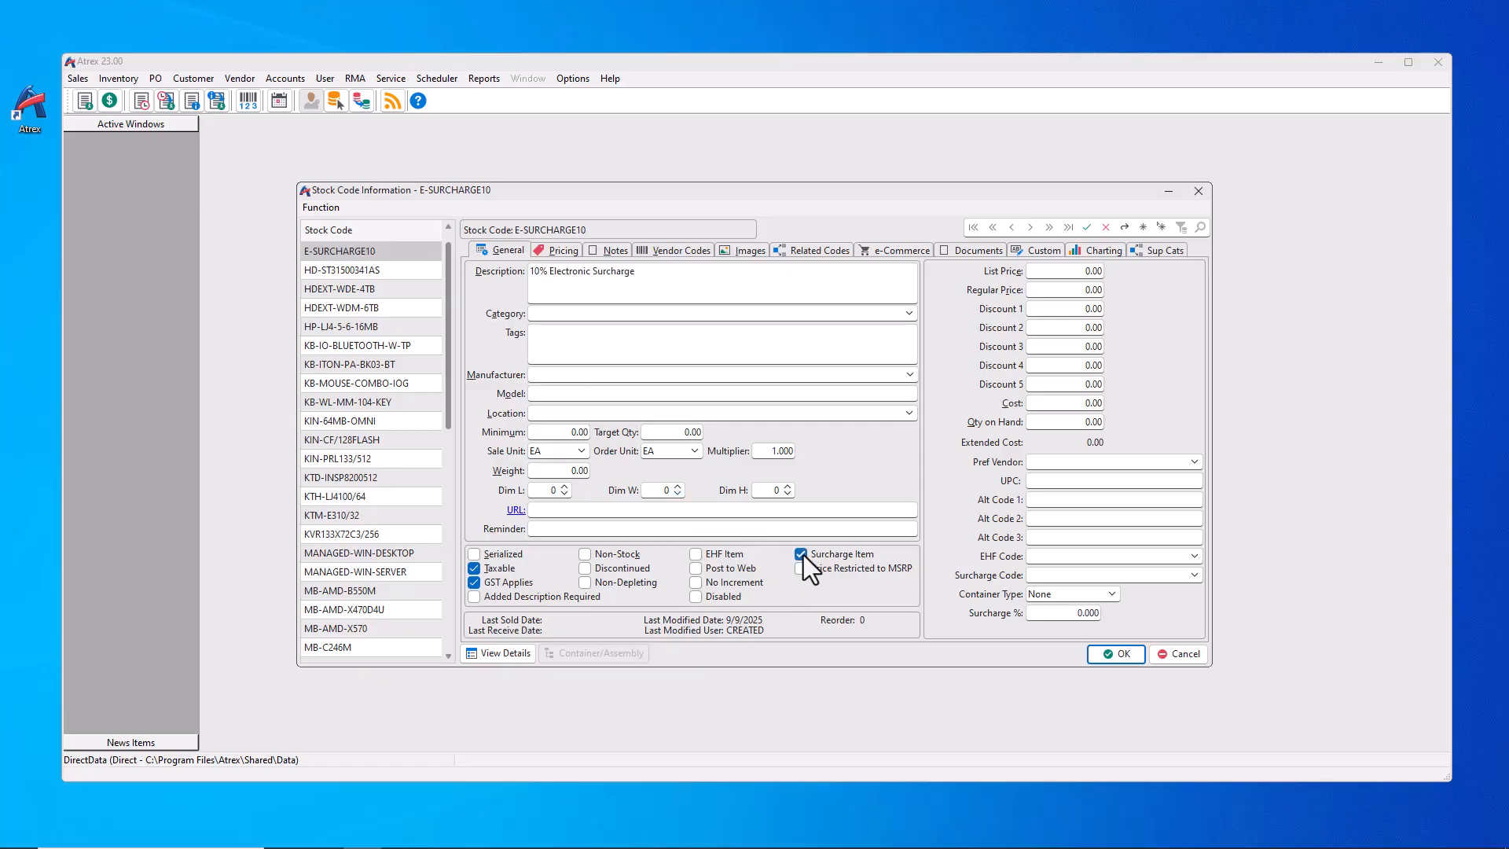
{"action": "left_click", "coordinate": [1029, 612]}
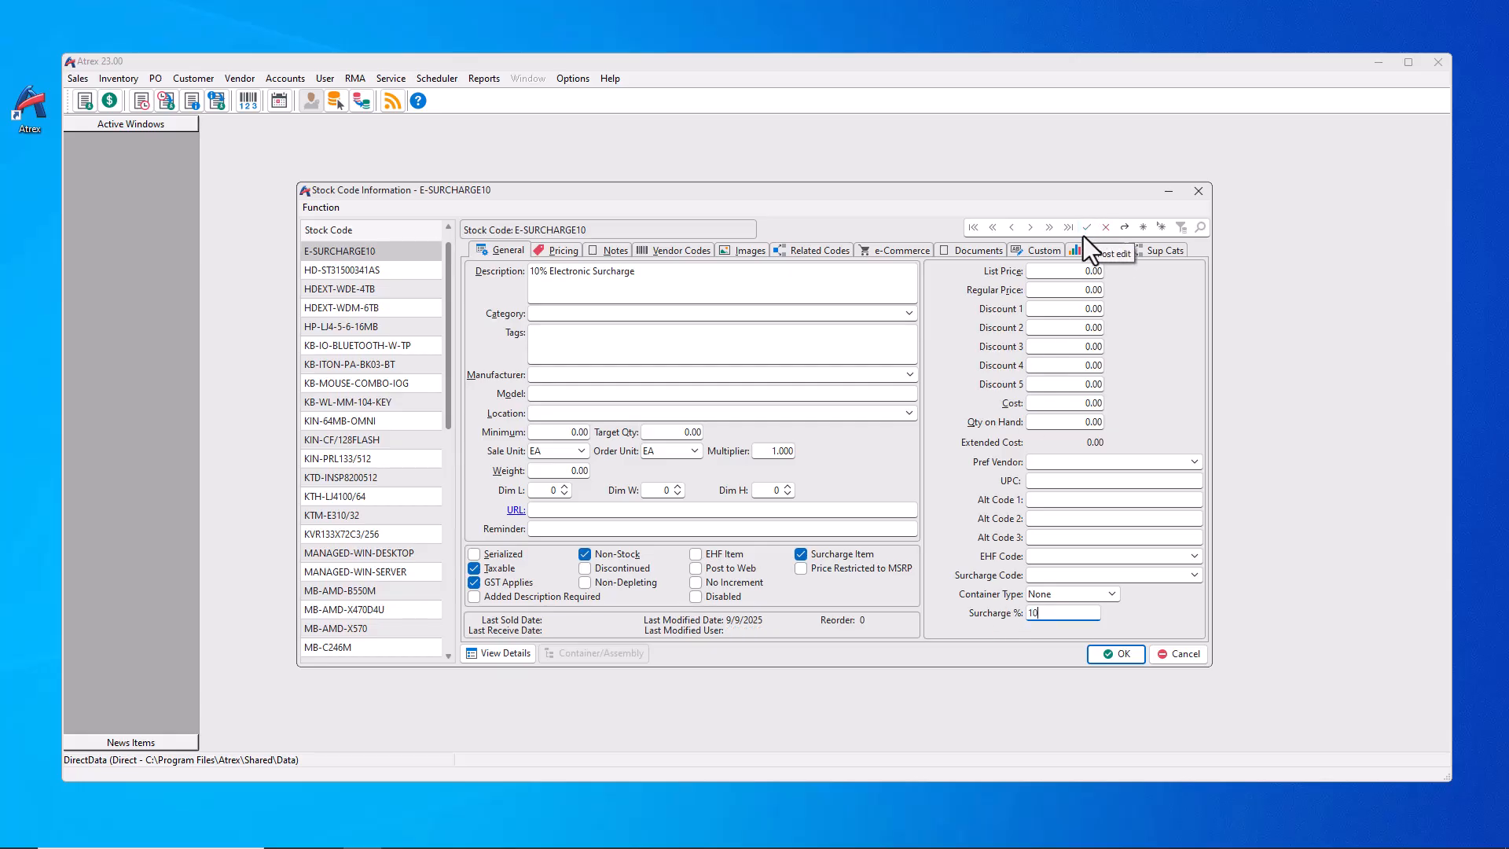
{"action": "left_click", "coordinate": [1122, 658]}
Step: Give stock code CPU-EPYC-7262 the surcharge code E-SURCHARGE10 and save it
{"action": "left_click", "coordinate": [140, 83]}
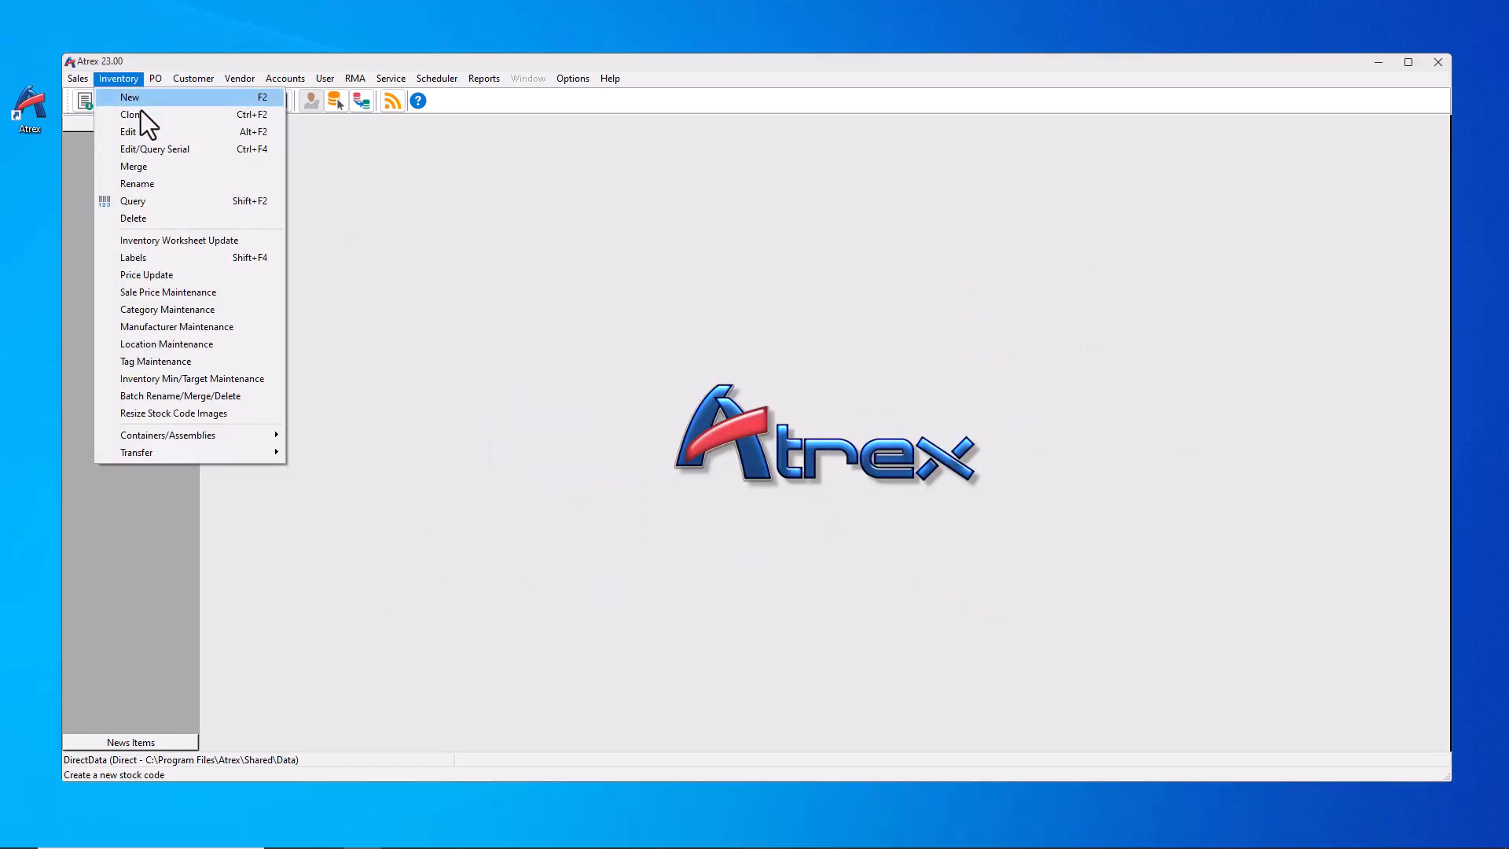
{"action": "left_click", "coordinate": [143, 127]}
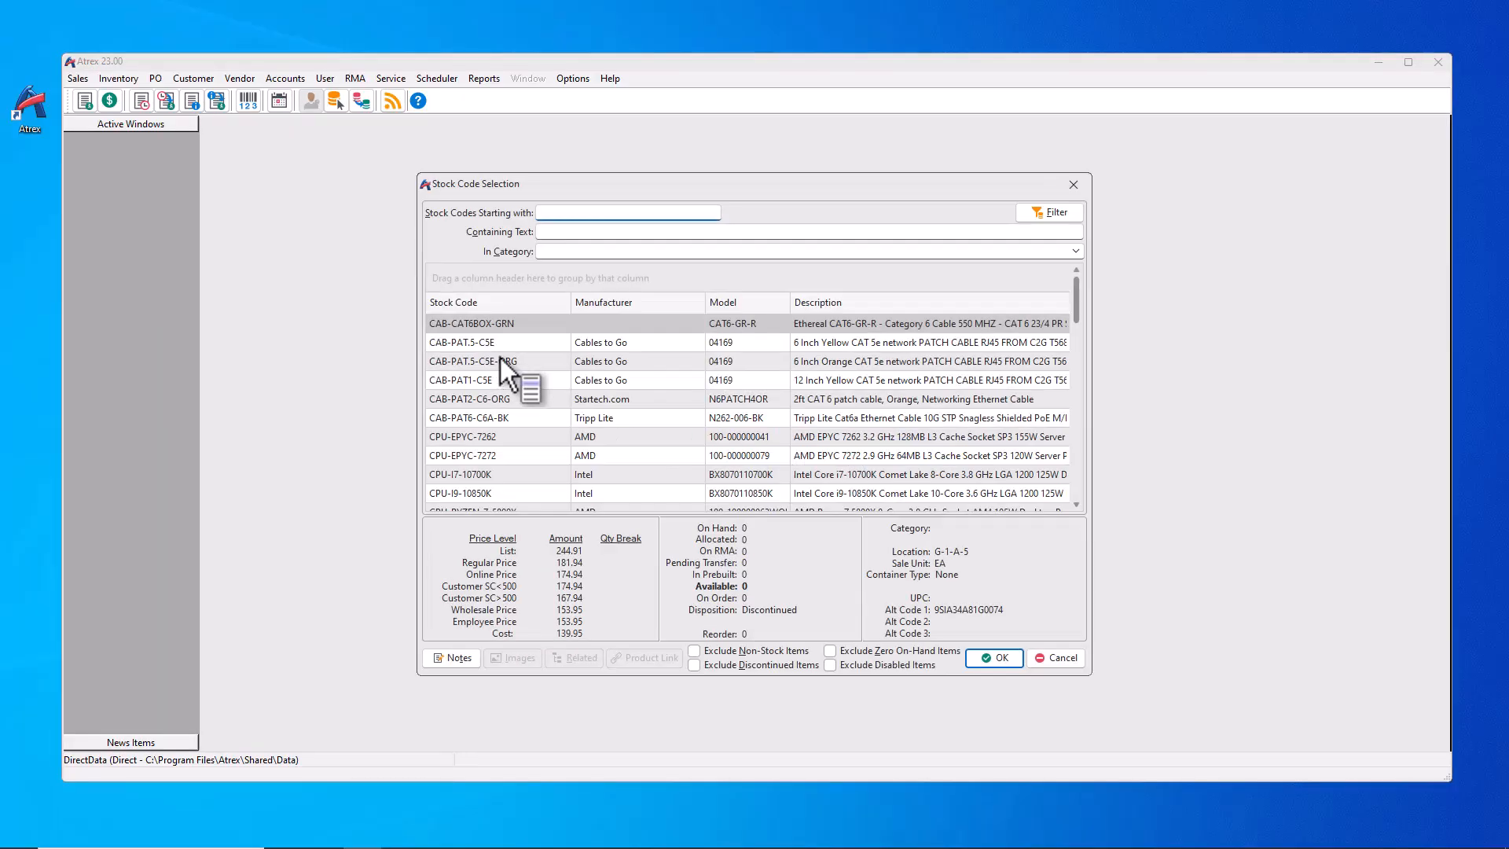
{"action": "double_click", "coordinate": [473, 431]}
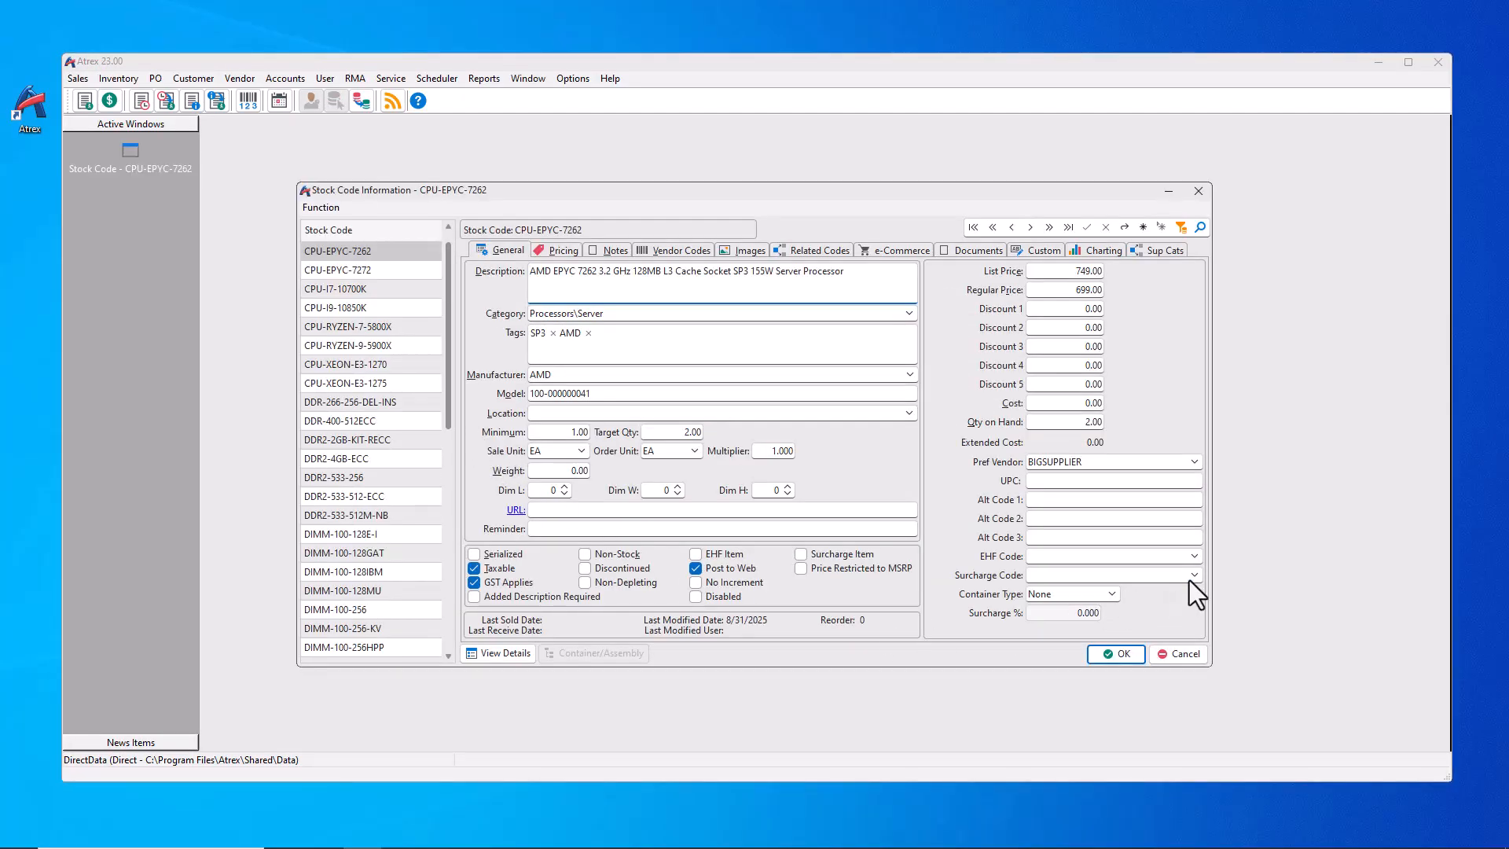
{"action": "left_click", "coordinate": [1193, 575]}
{"action": "left_click", "coordinate": [1151, 599]}
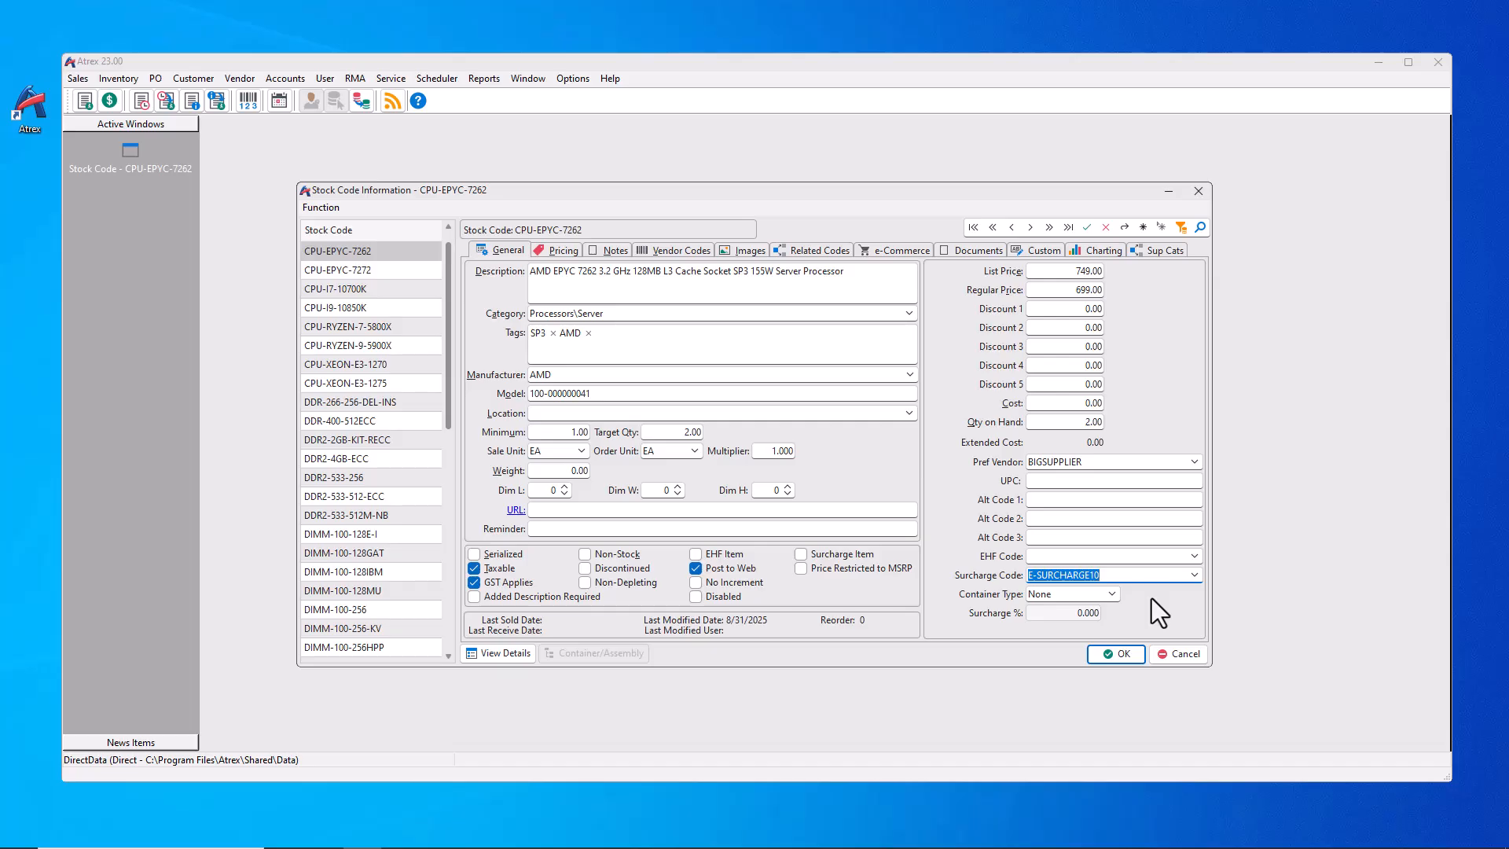
{"action": "left_click", "coordinate": [1104, 654]}
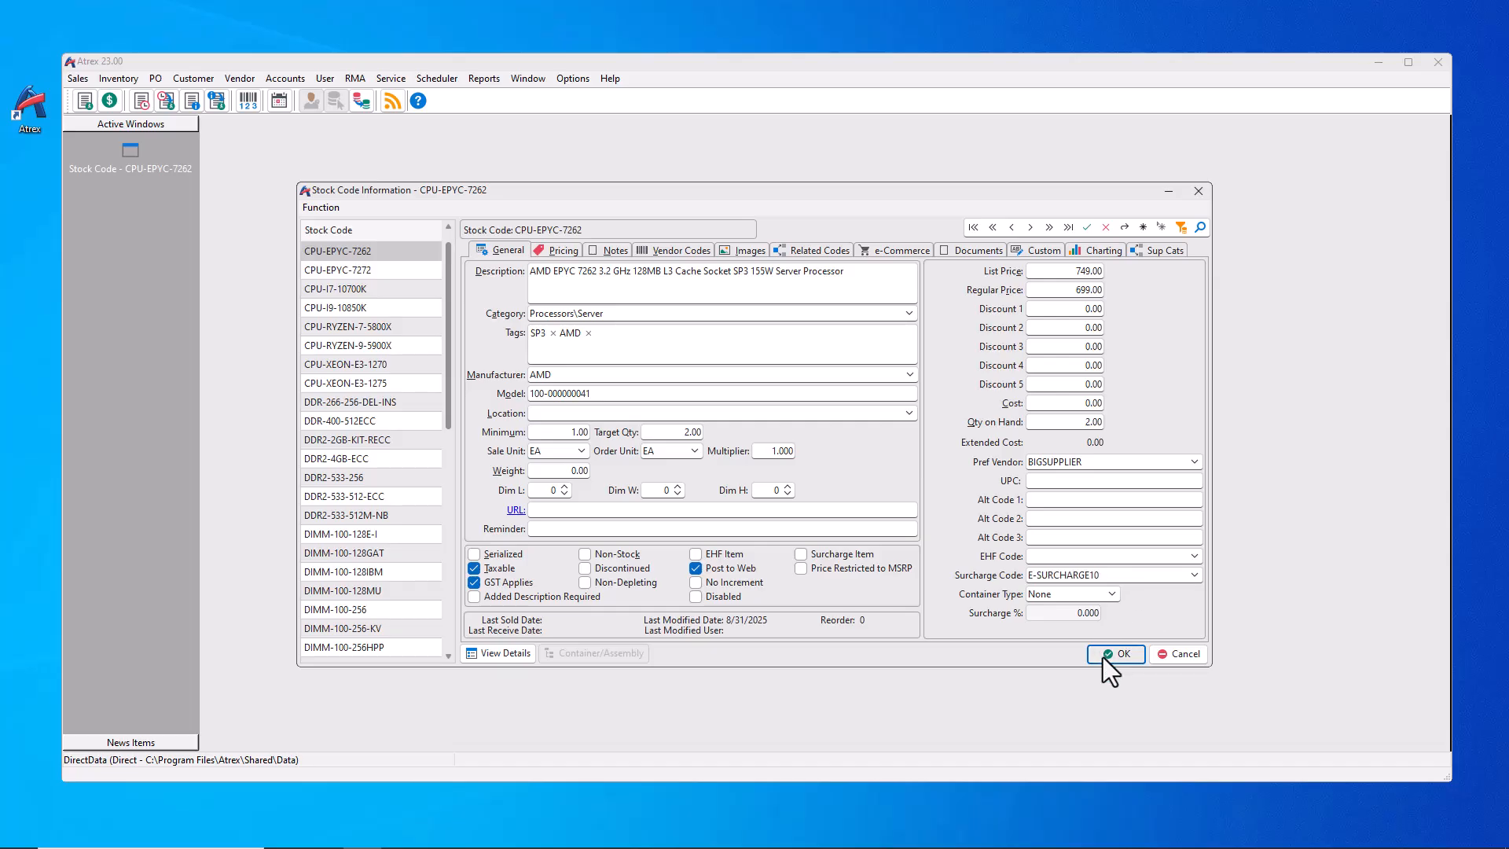
Step: Start a new invoice for the first listed customer
{"action": "left_click", "coordinate": [82, 80]}
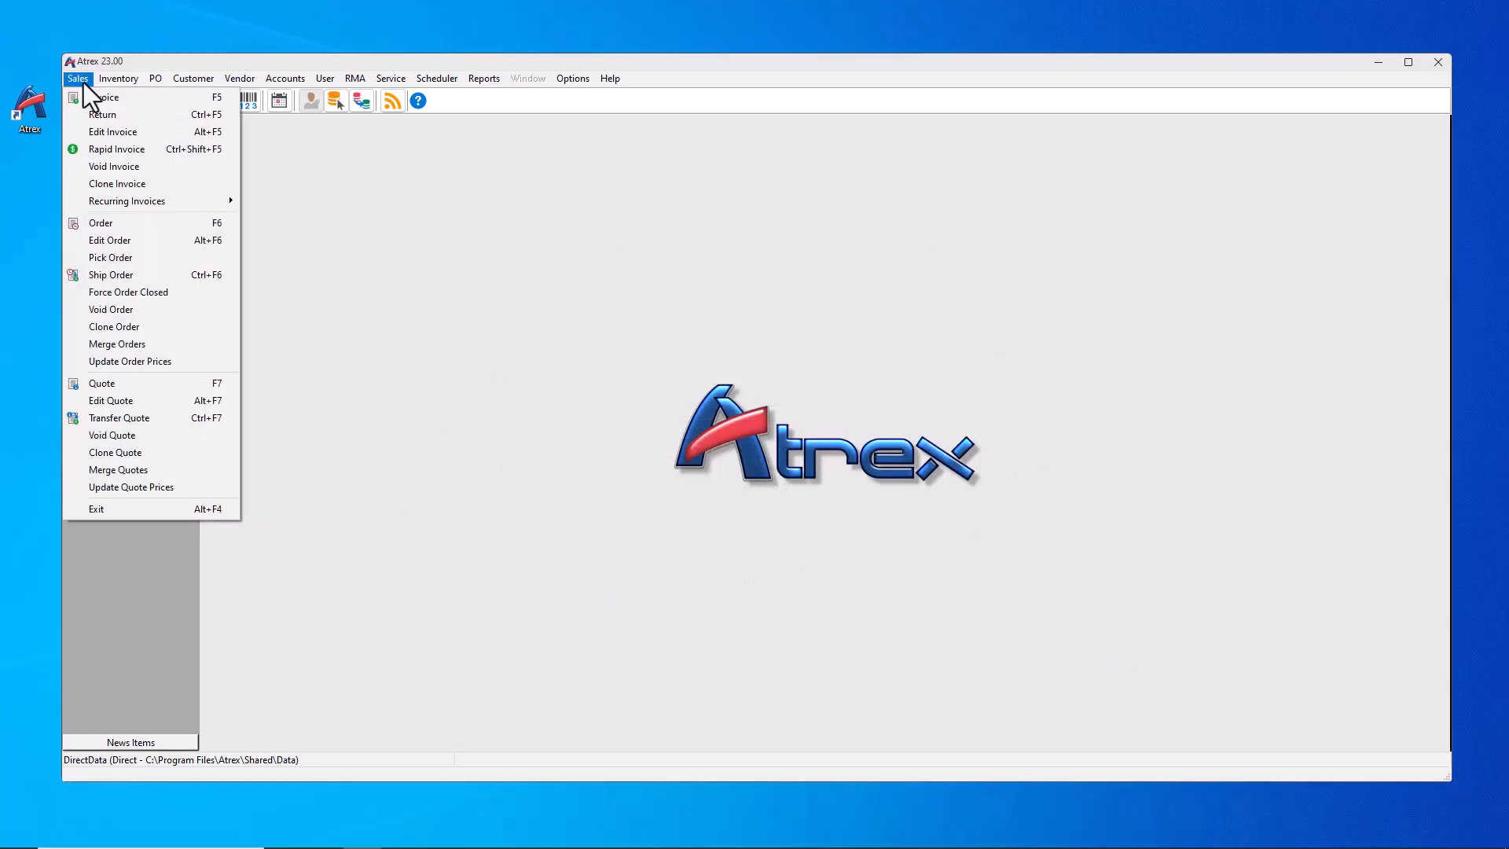
{"action": "left_click", "coordinate": [91, 99]}
{"action": "left_click", "coordinate": [687, 502]}
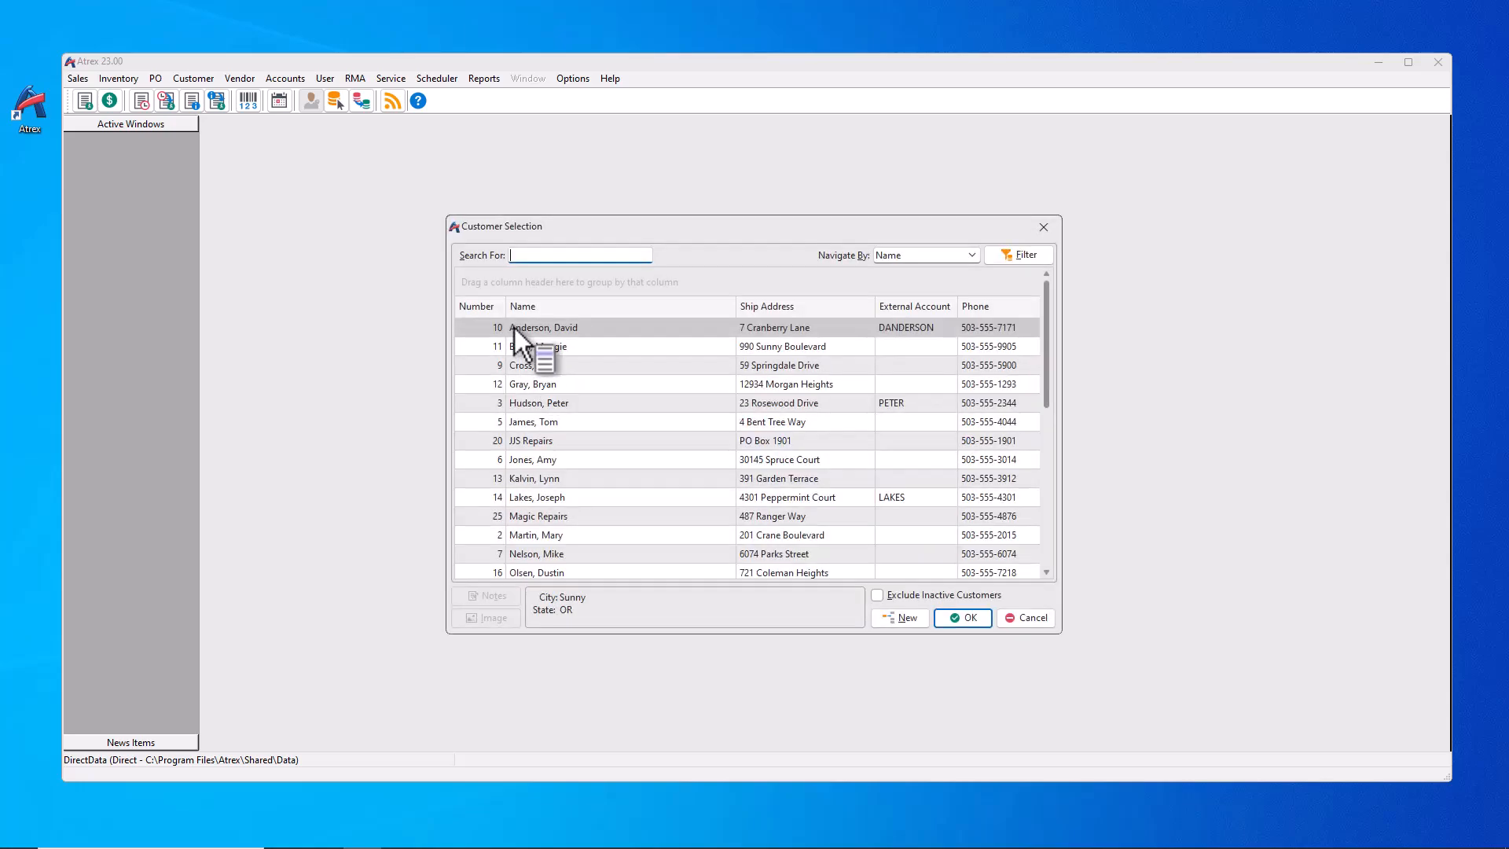
{"action": "double_click", "coordinate": [514, 327]}
{"action": "left_click", "coordinate": [916, 616]}
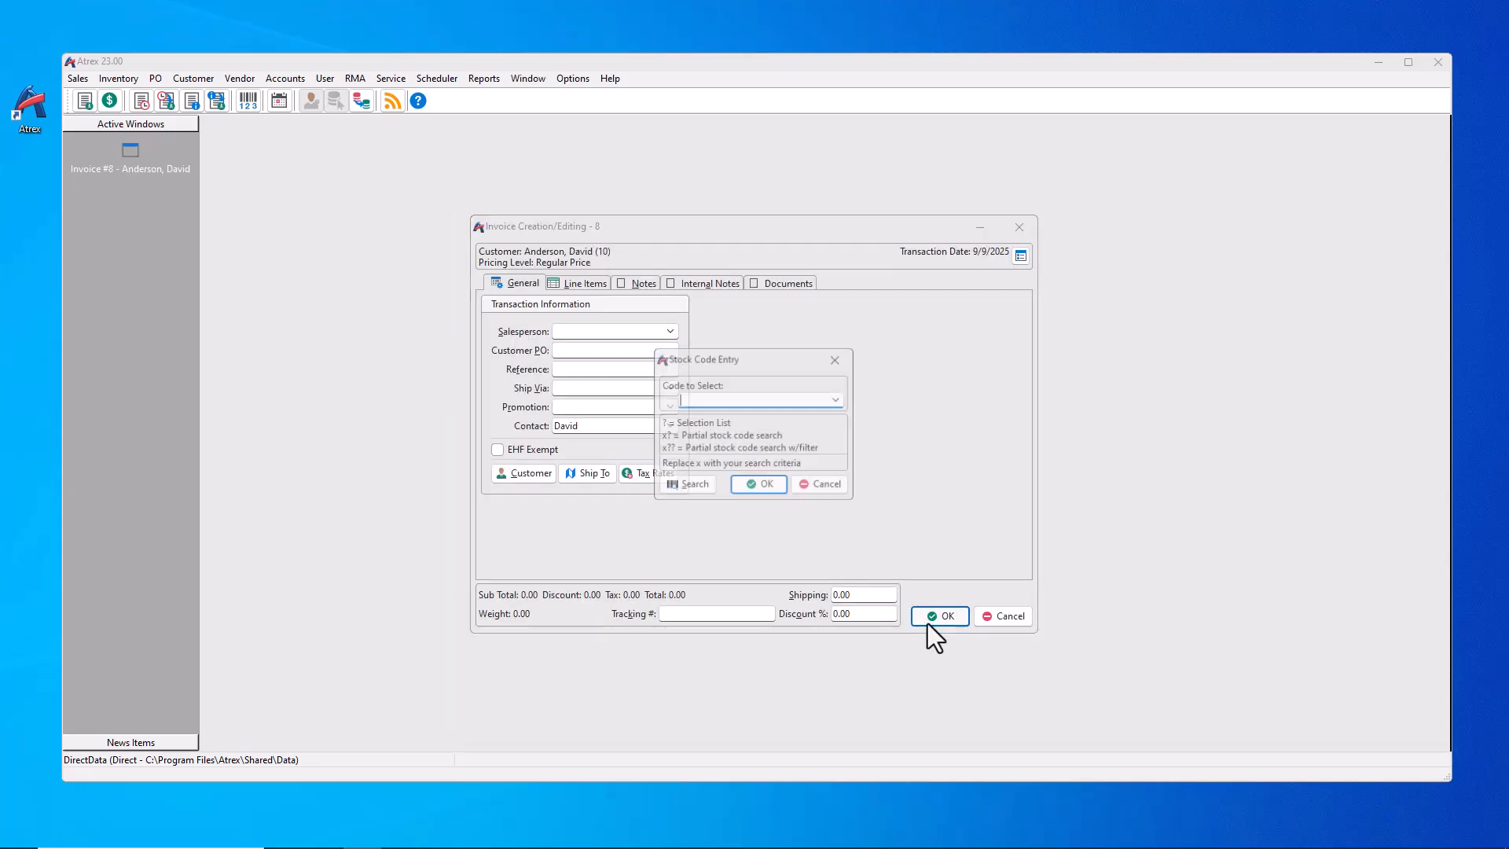
Step: Add 2 CPU-EPYC-7262 to see the E-SURCHARGE10 line auto-added, then discard the invoice
{"action": "left_click", "coordinate": [699, 488]}
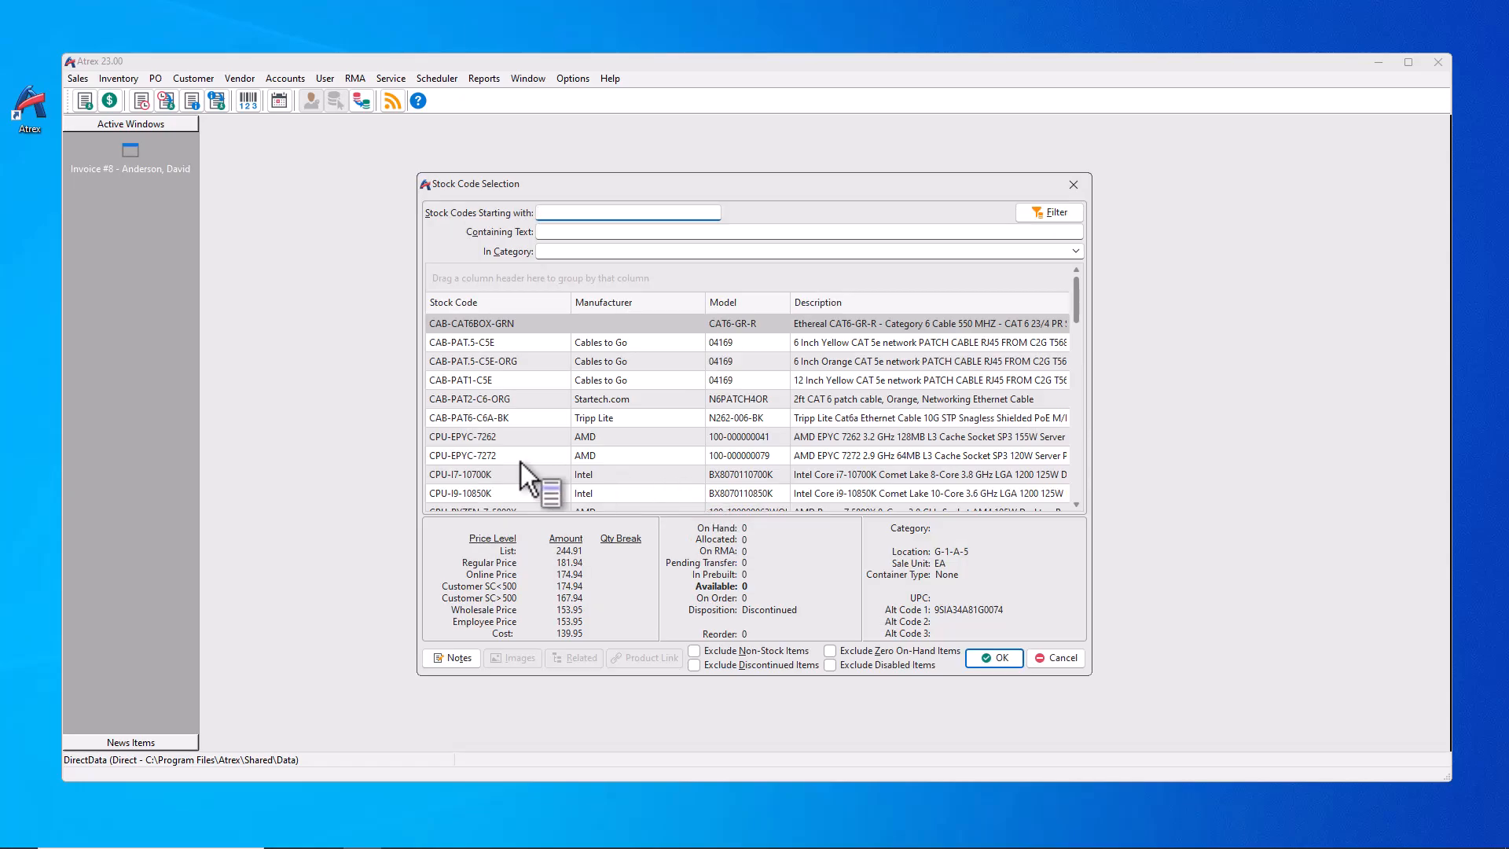
{"action": "left_click_drag", "start_coordinate": [482, 460], "coordinate": [479, 440]}
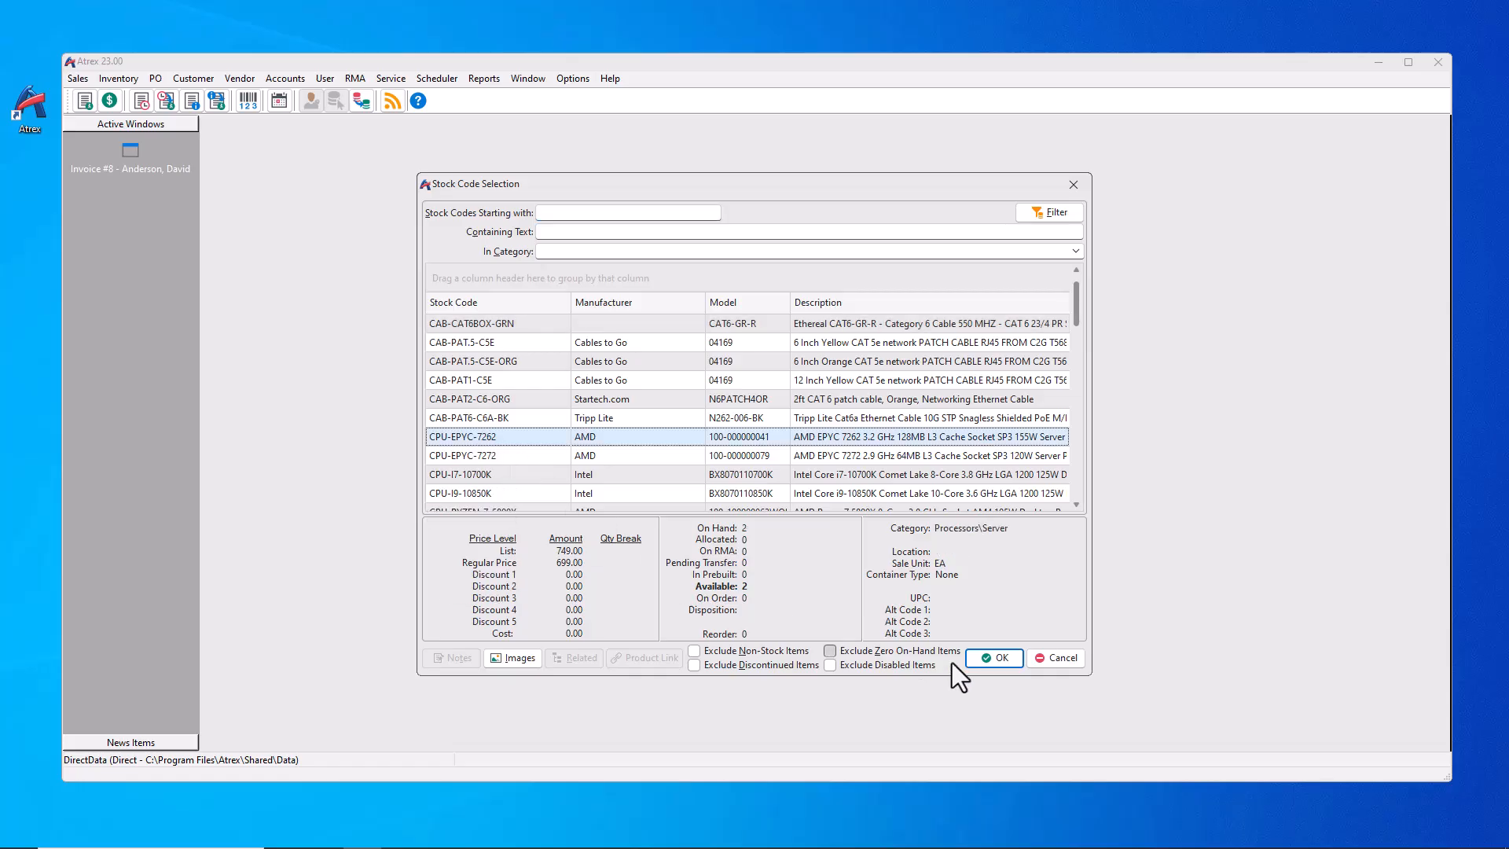
{"action": "left_click", "coordinate": [978, 658]}
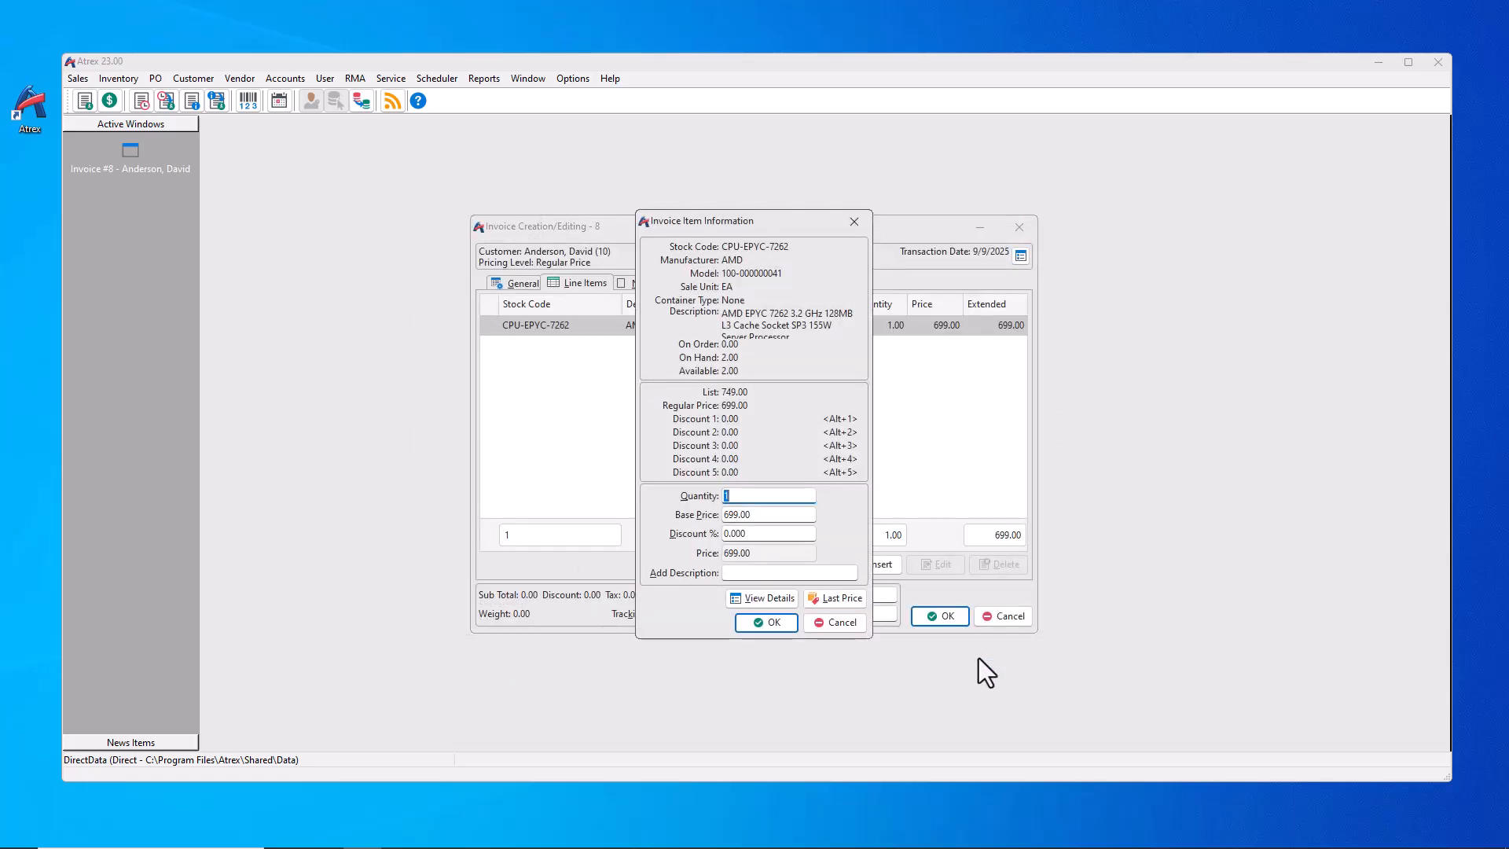
{"action": "type", "text": "2"}
{"action": "left_click", "coordinate": [767, 624]}
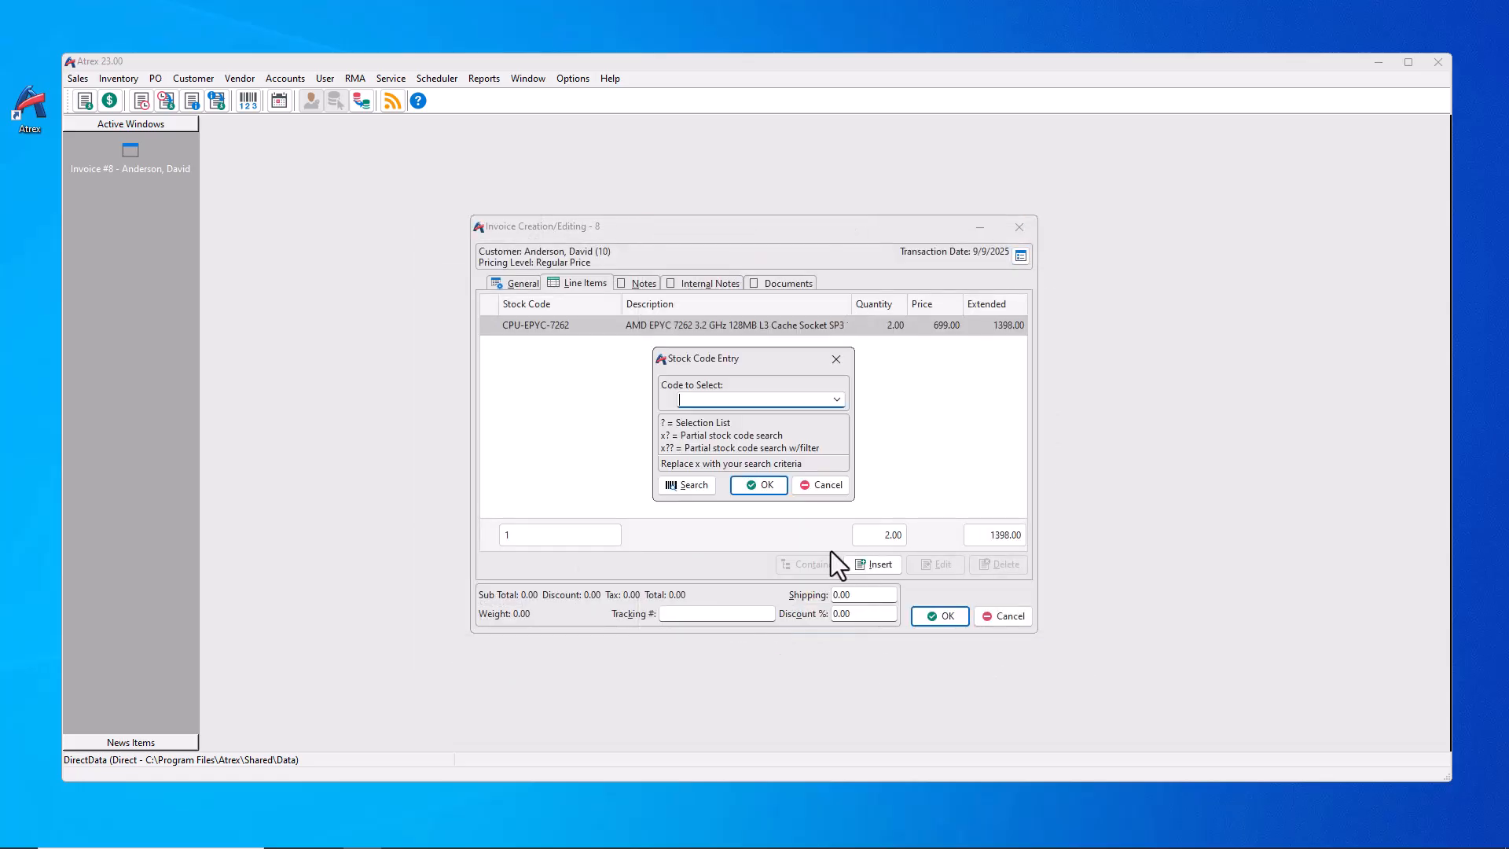
{"action": "left_click", "coordinate": [835, 485]}
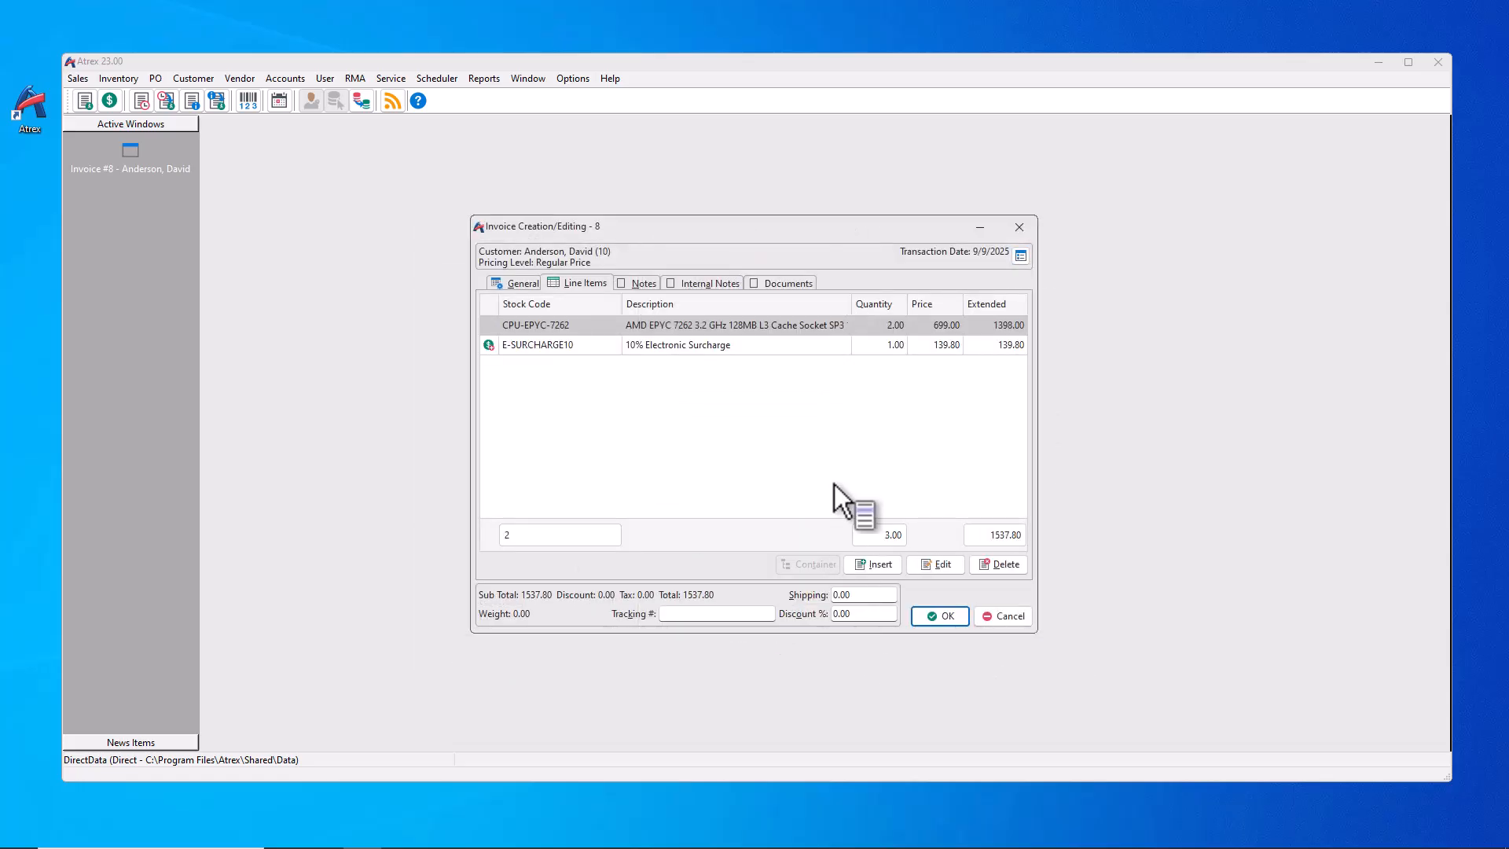
{"action": "left_click", "coordinate": [1013, 617]}
{"action": "left_click", "coordinate": [783, 429]}
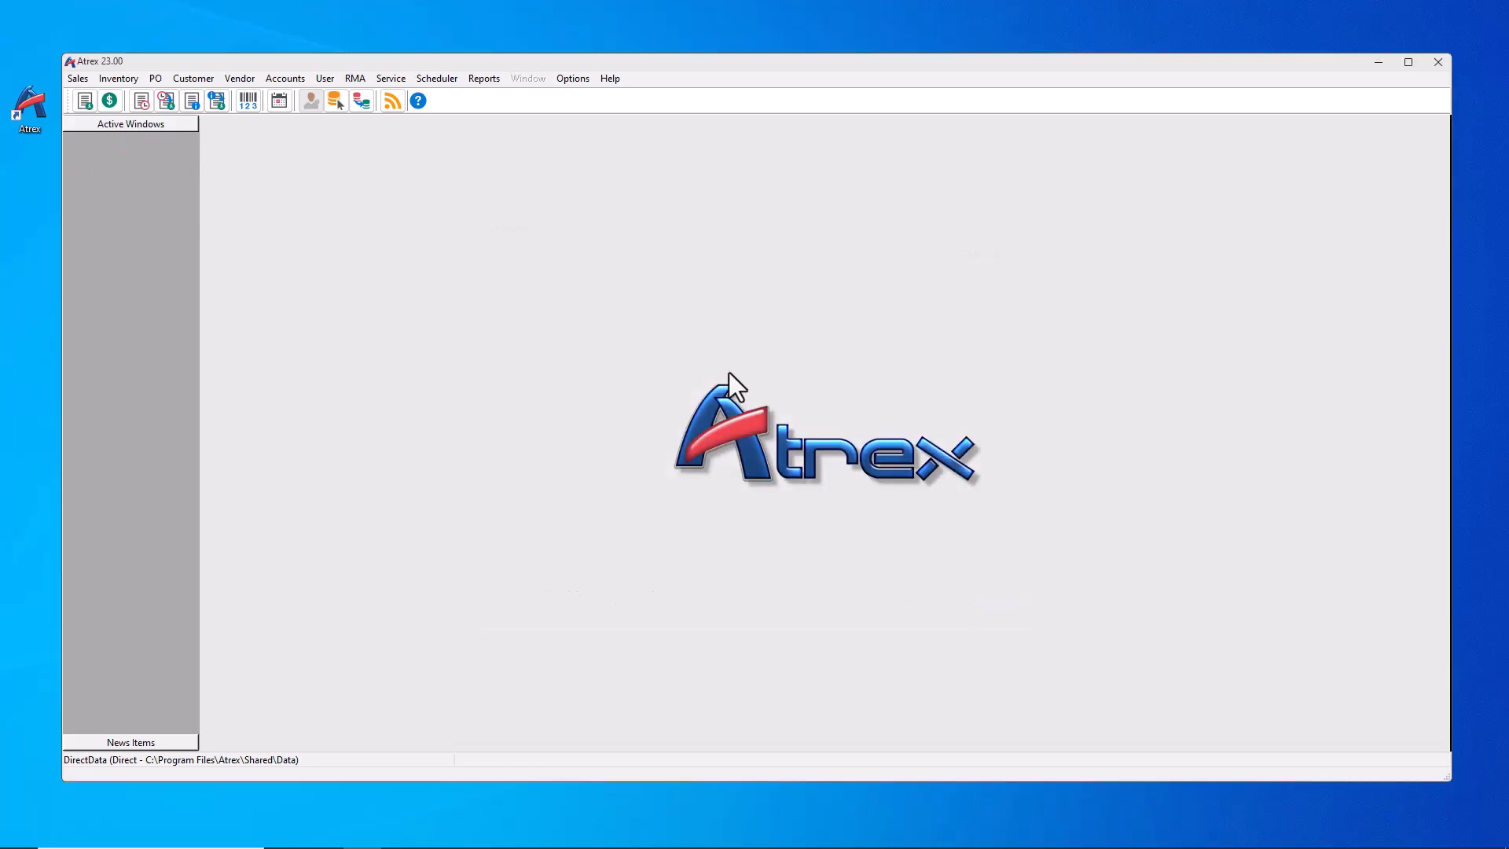
Step: Open Inventory Worksheet Update and rebuild its table from current stock
{"action": "left_click", "coordinate": [127, 81]}
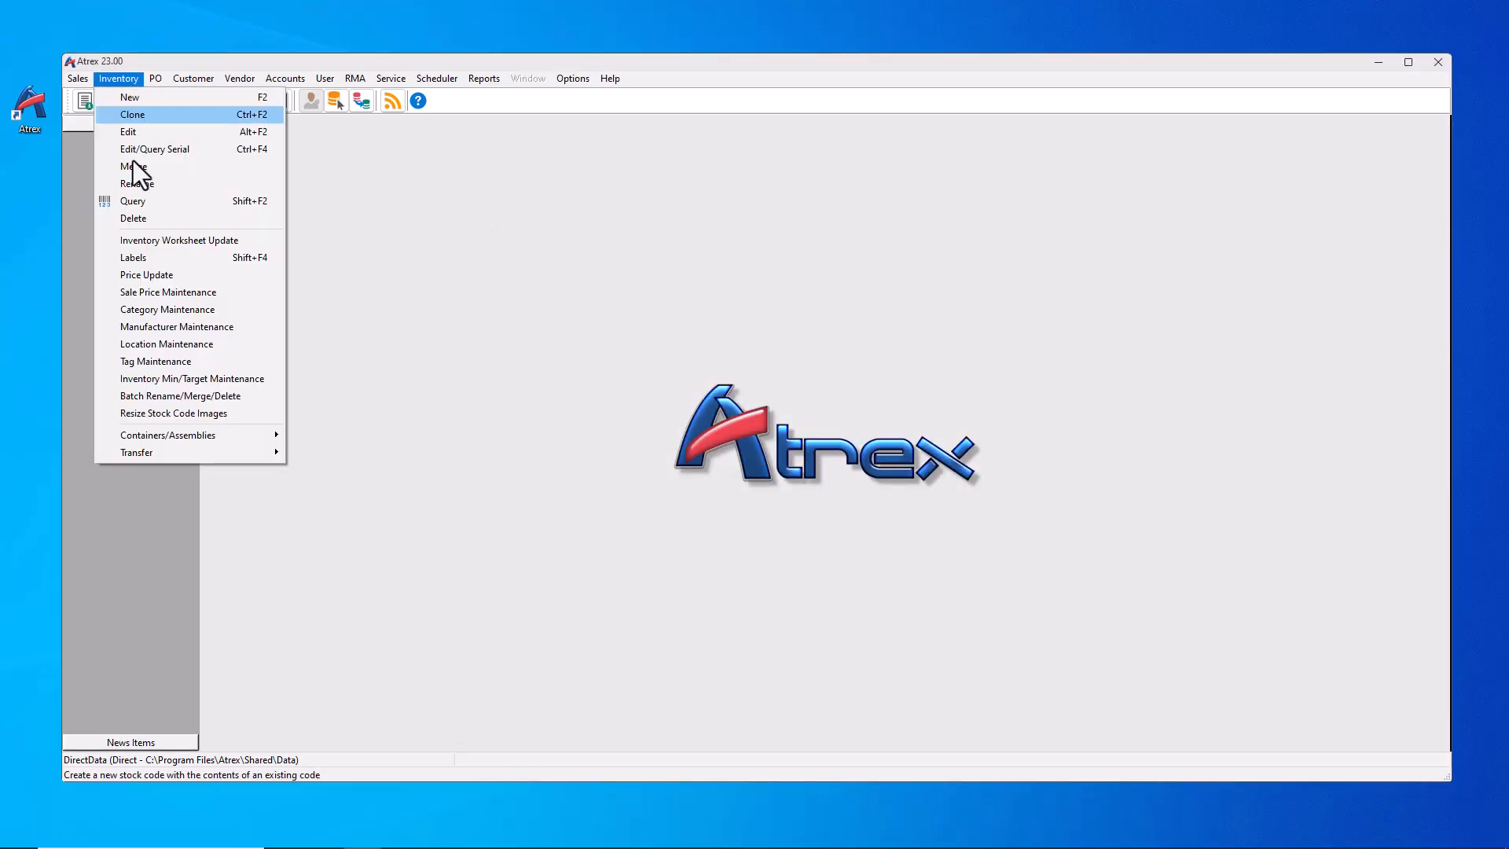
{"action": "left_click", "coordinate": [148, 239]}
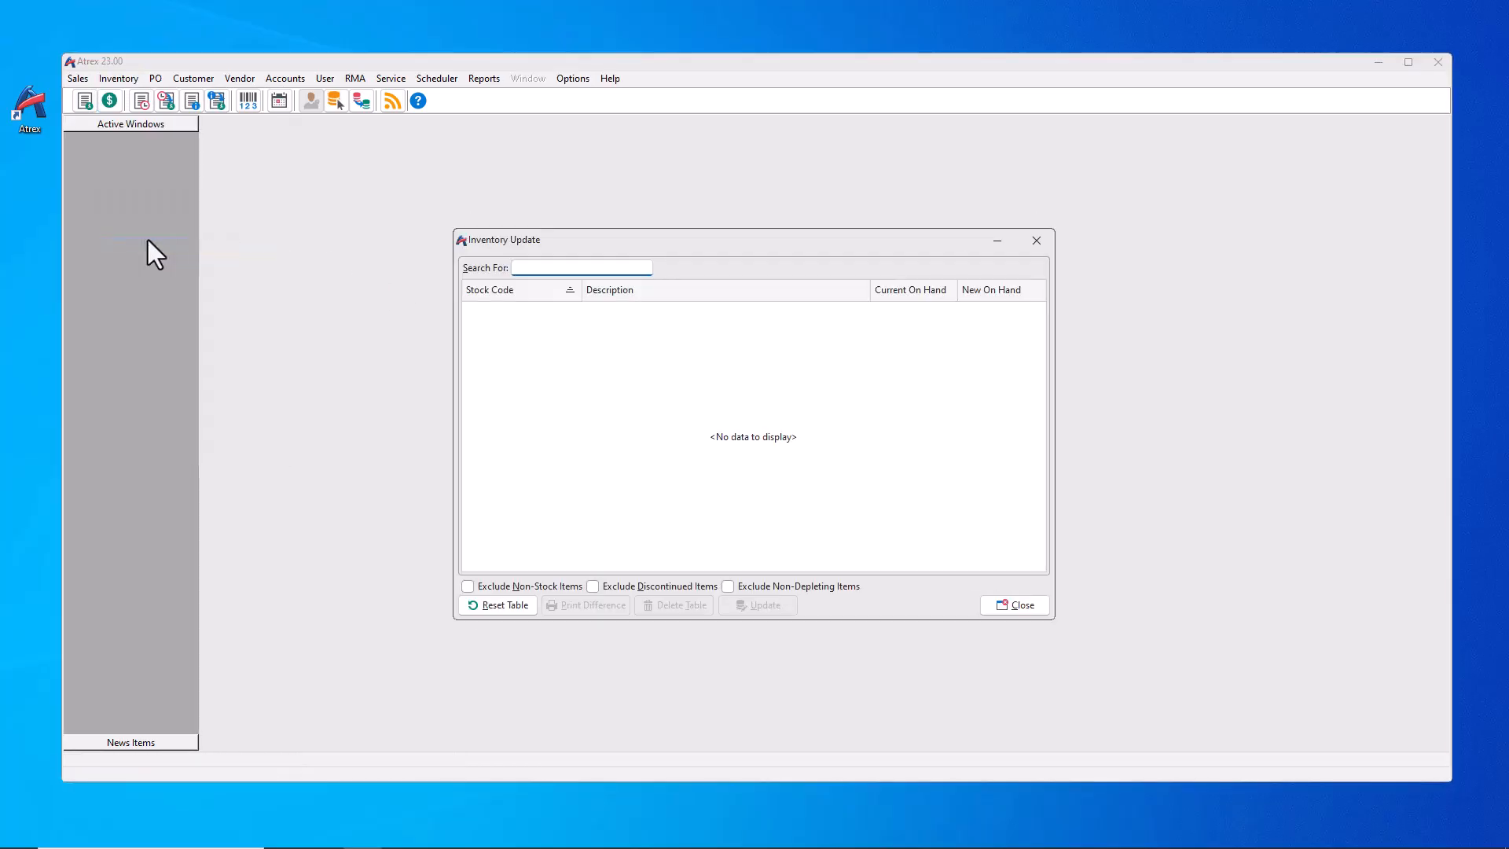
{"action": "left_click", "coordinate": [495, 607]}
{"action": "left_click", "coordinate": [897, 545]}
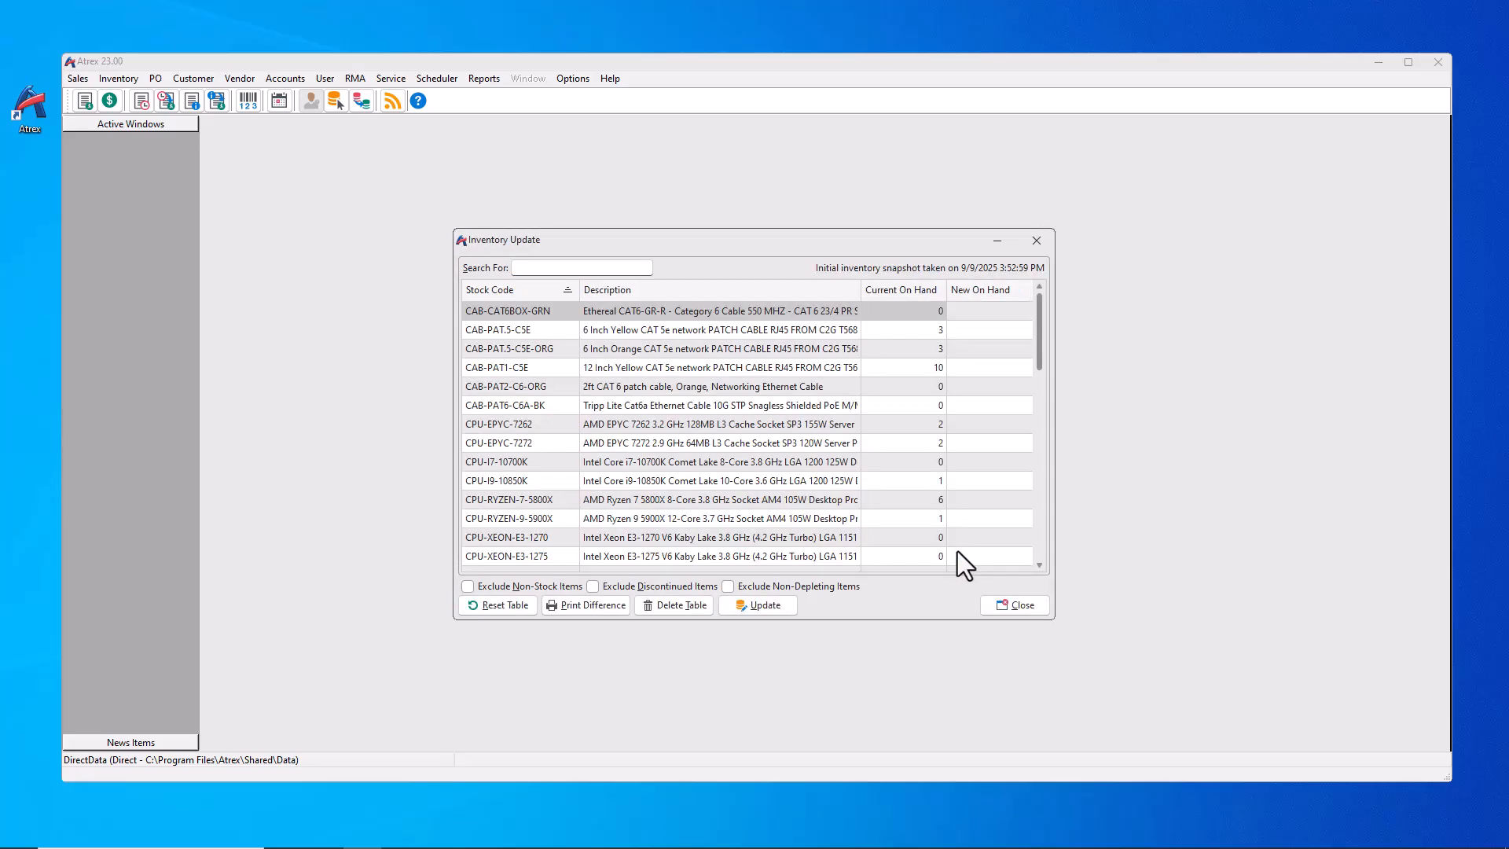
Step: Add a Location column to the worksheet grid
{"action": "right_click", "coordinate": [1007, 508]}
{"action": "mouse_move", "coordinate": [1058, 552]}
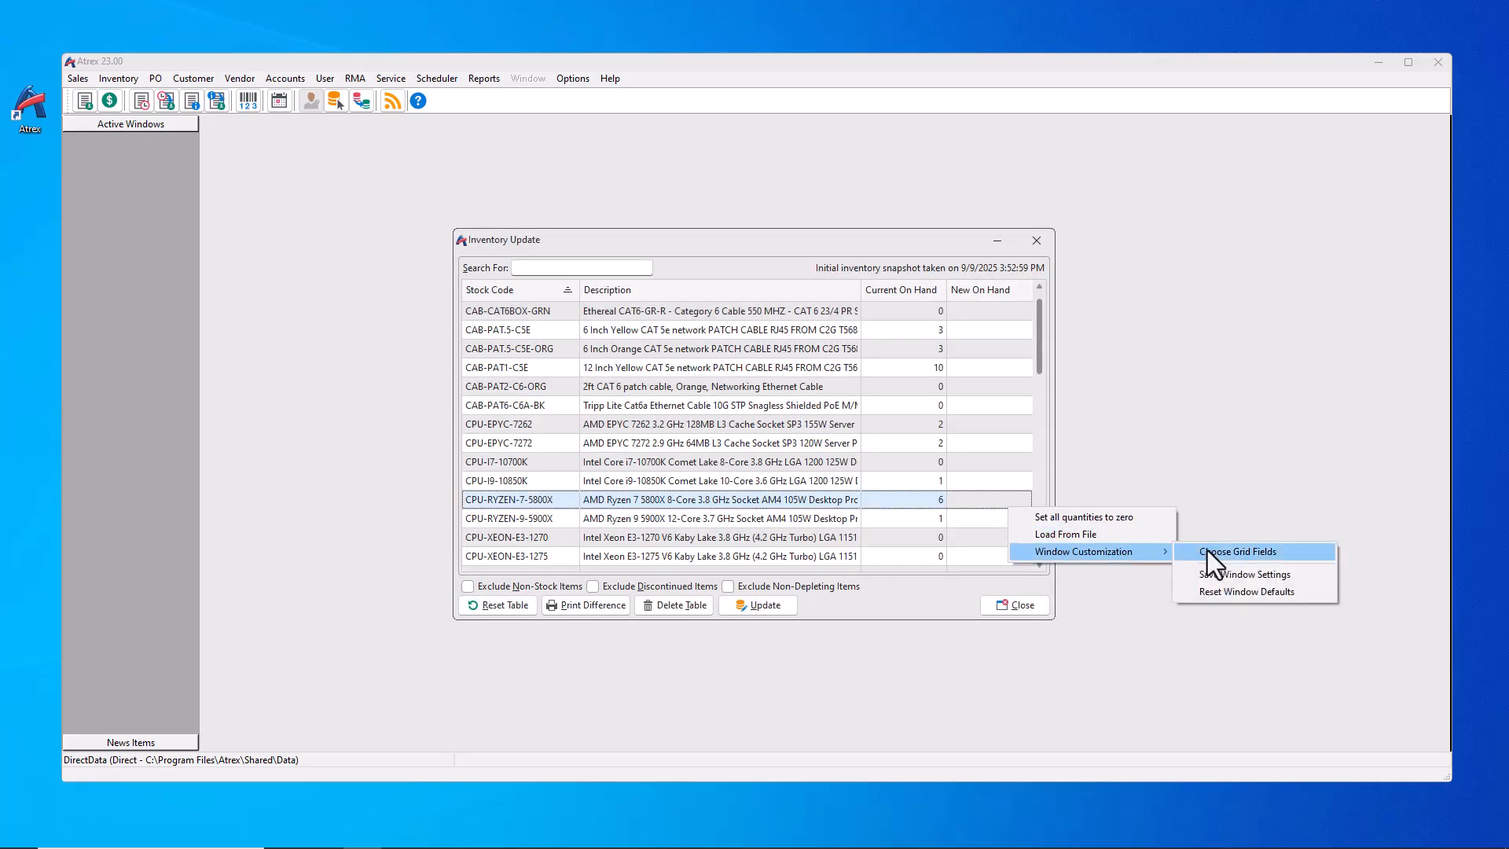
{"action": "left_click", "coordinate": [1206, 549]}
{"action": "left_click_drag", "start_coordinate": [923, 404], "coordinate": [864, 299]}
{"action": "left_click", "coordinate": [1029, 346]}
Step: Sort by Location both ways, return to stock code order, and close the worksheet
{"action": "left_click", "coordinate": [965, 289]}
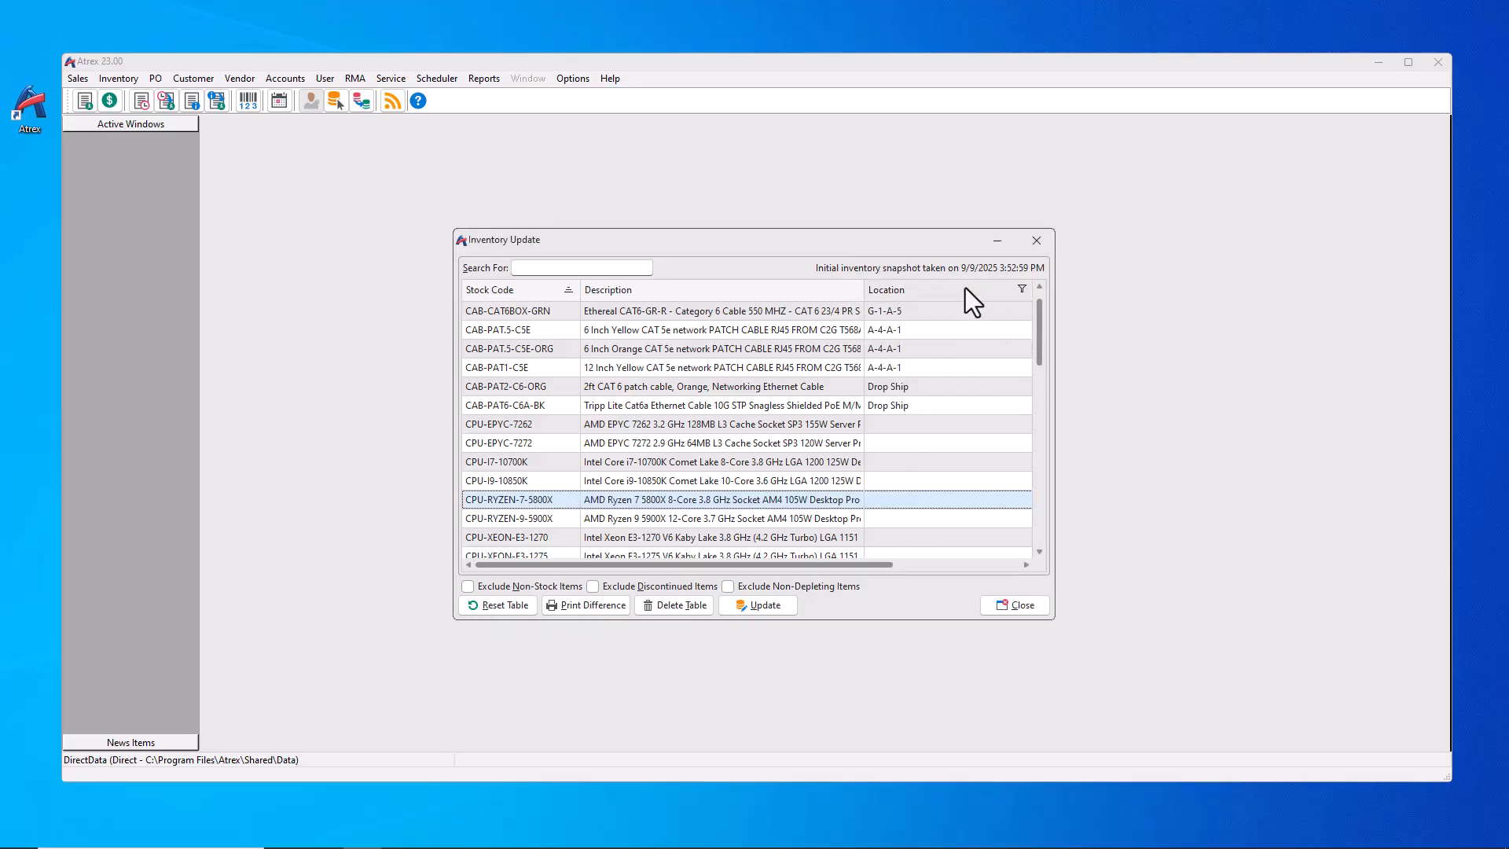
{"action": "scroll", "coordinate": [951, 440], "scroll_direction": "down", "scroll_amount": 2}
{"action": "scroll", "coordinate": [934, 404], "scroll_direction": "down", "scroll_amount": 5}
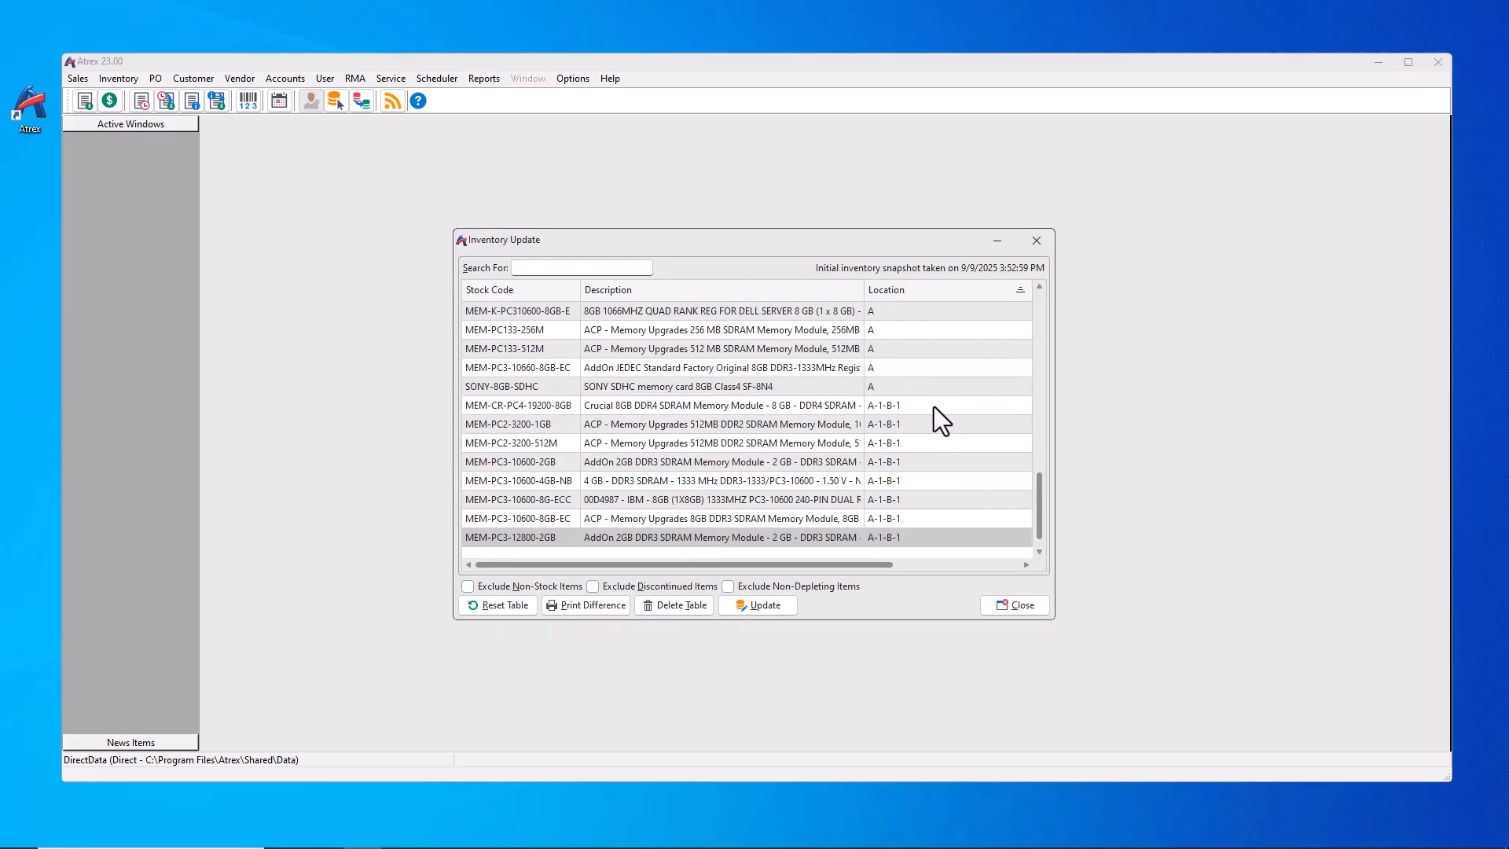
{"action": "left_click", "coordinate": [939, 291]}
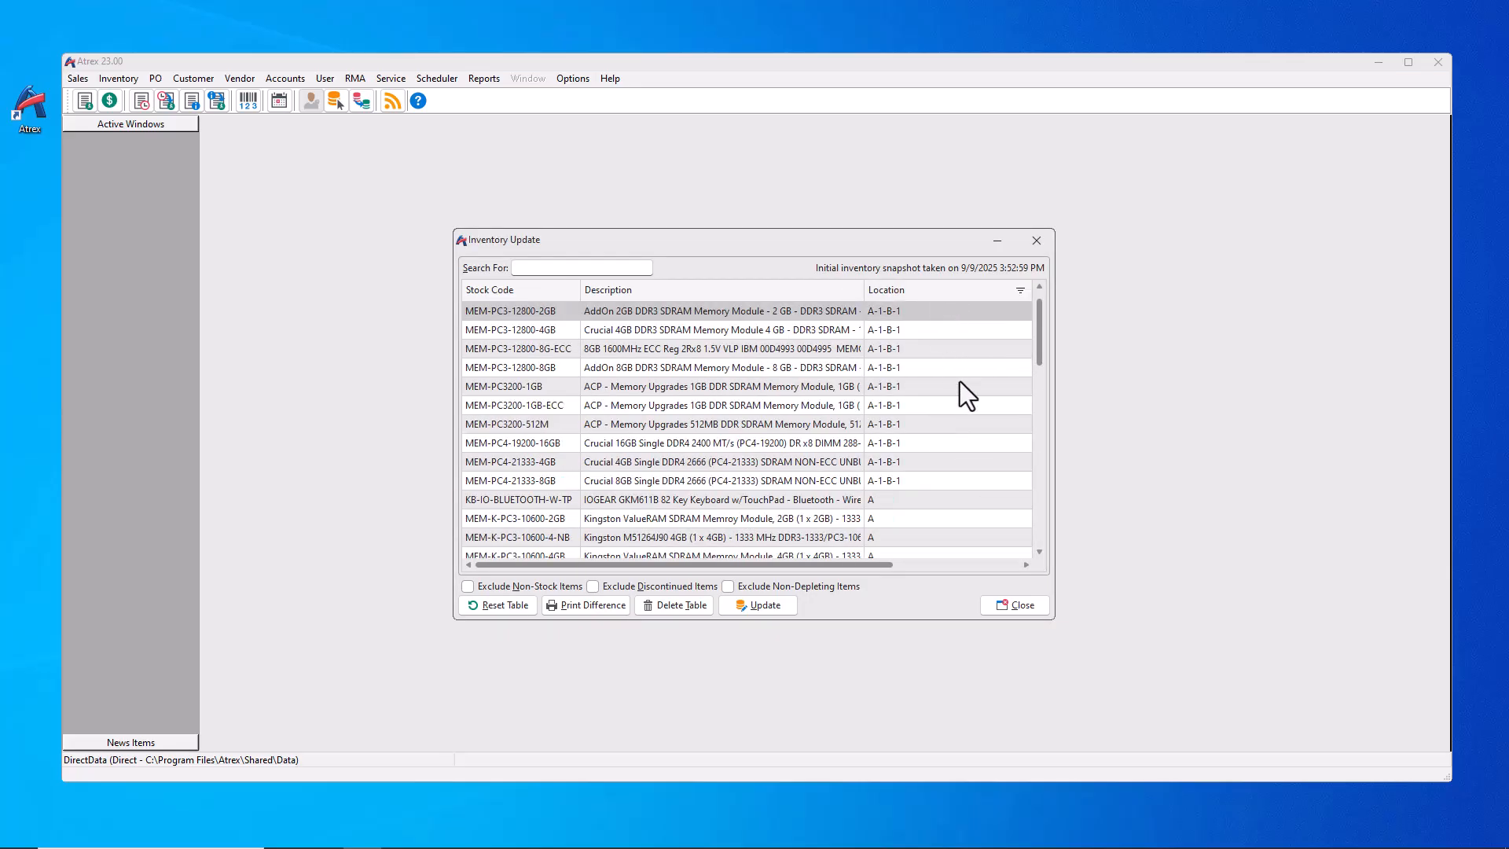
{"action": "left_click", "coordinate": [520, 291]}
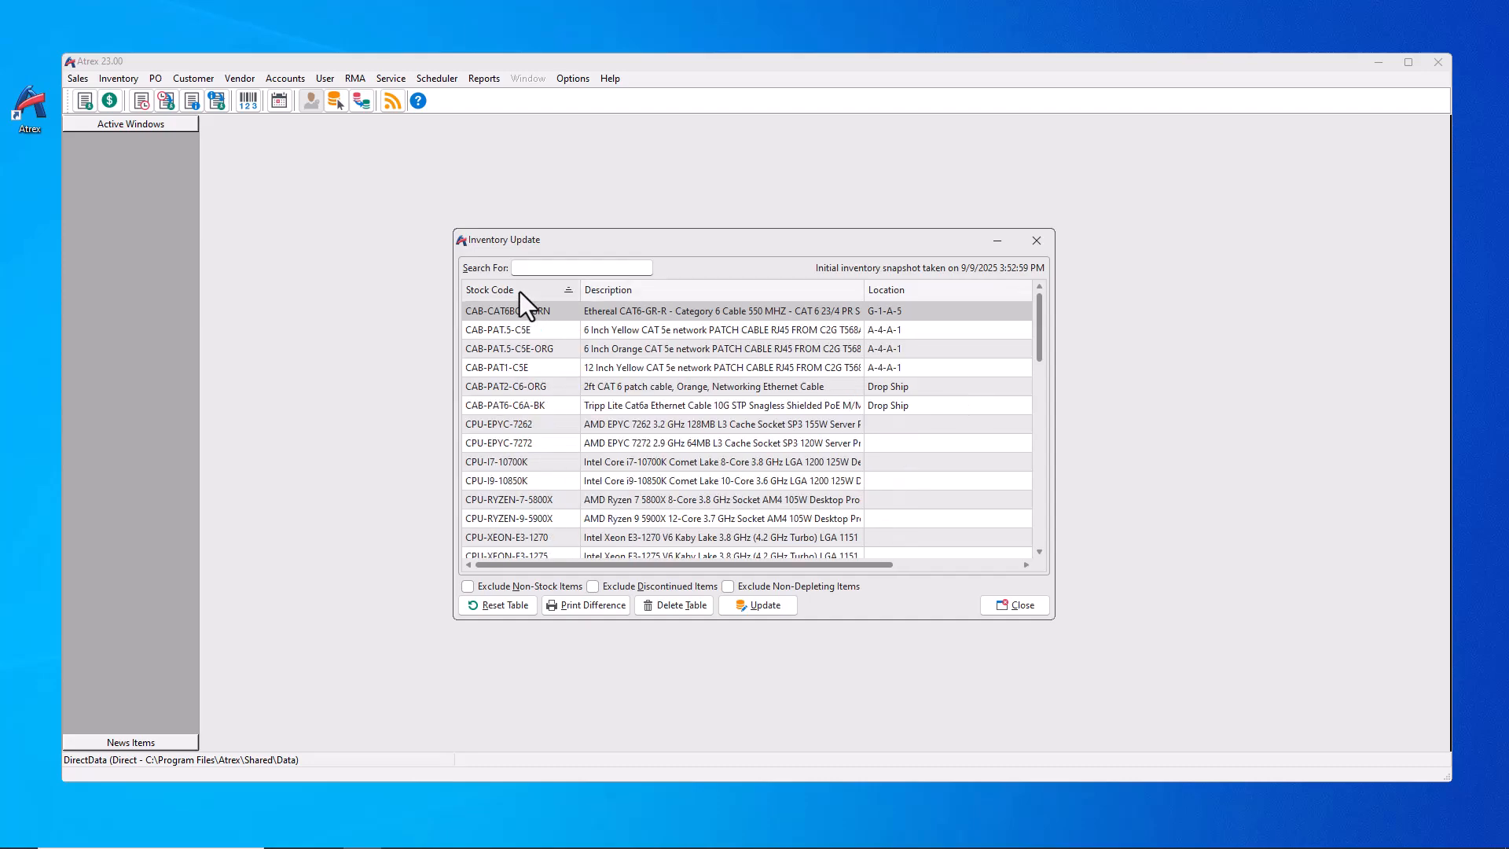
{"action": "left_click", "coordinate": [1000, 609]}
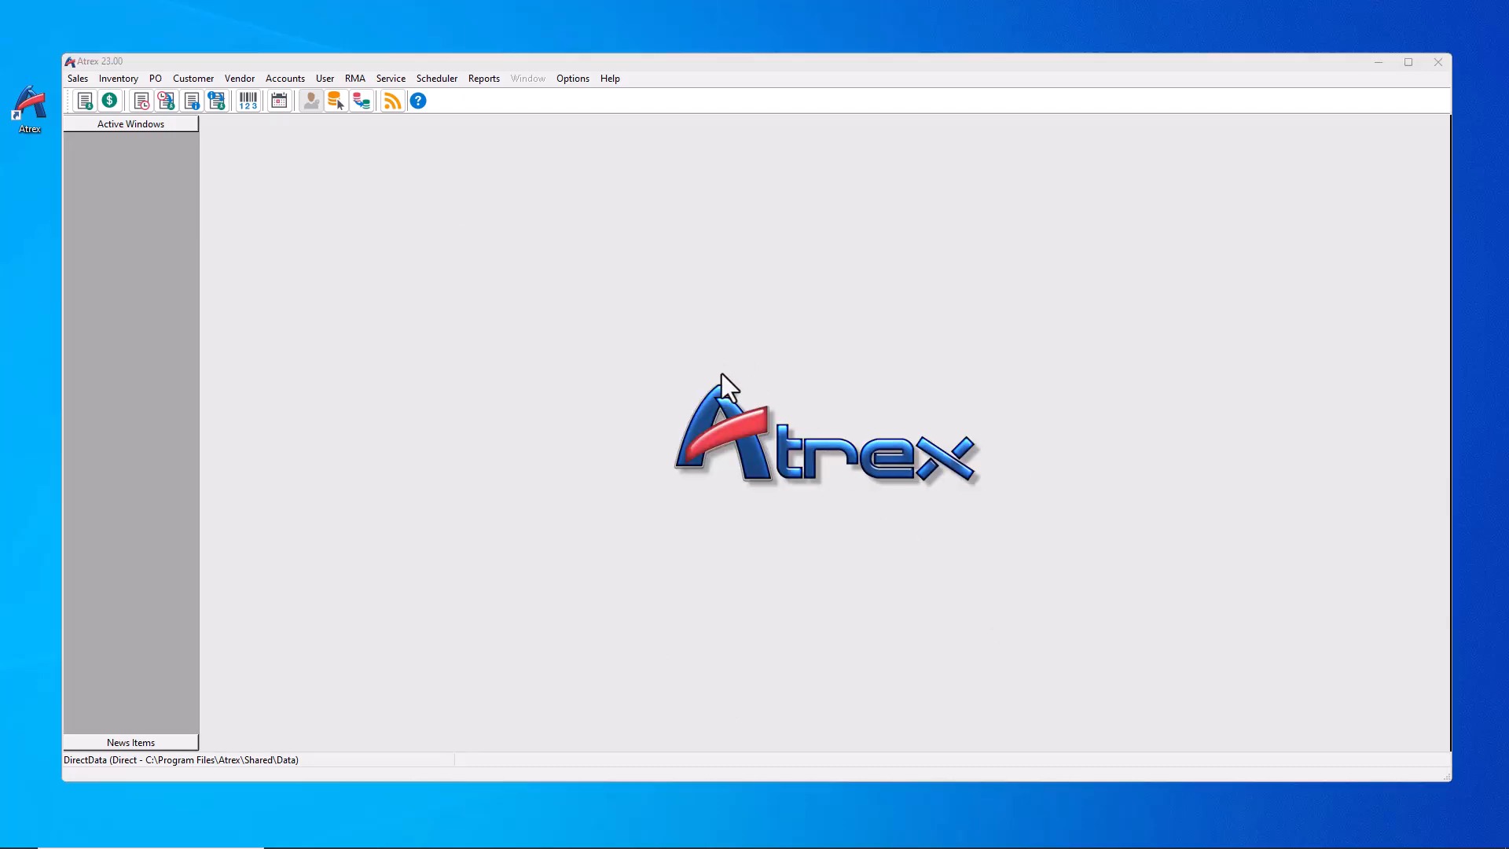
Step: List all open orders for picking and select order 4
{"action": "left_click", "coordinate": [82, 78]}
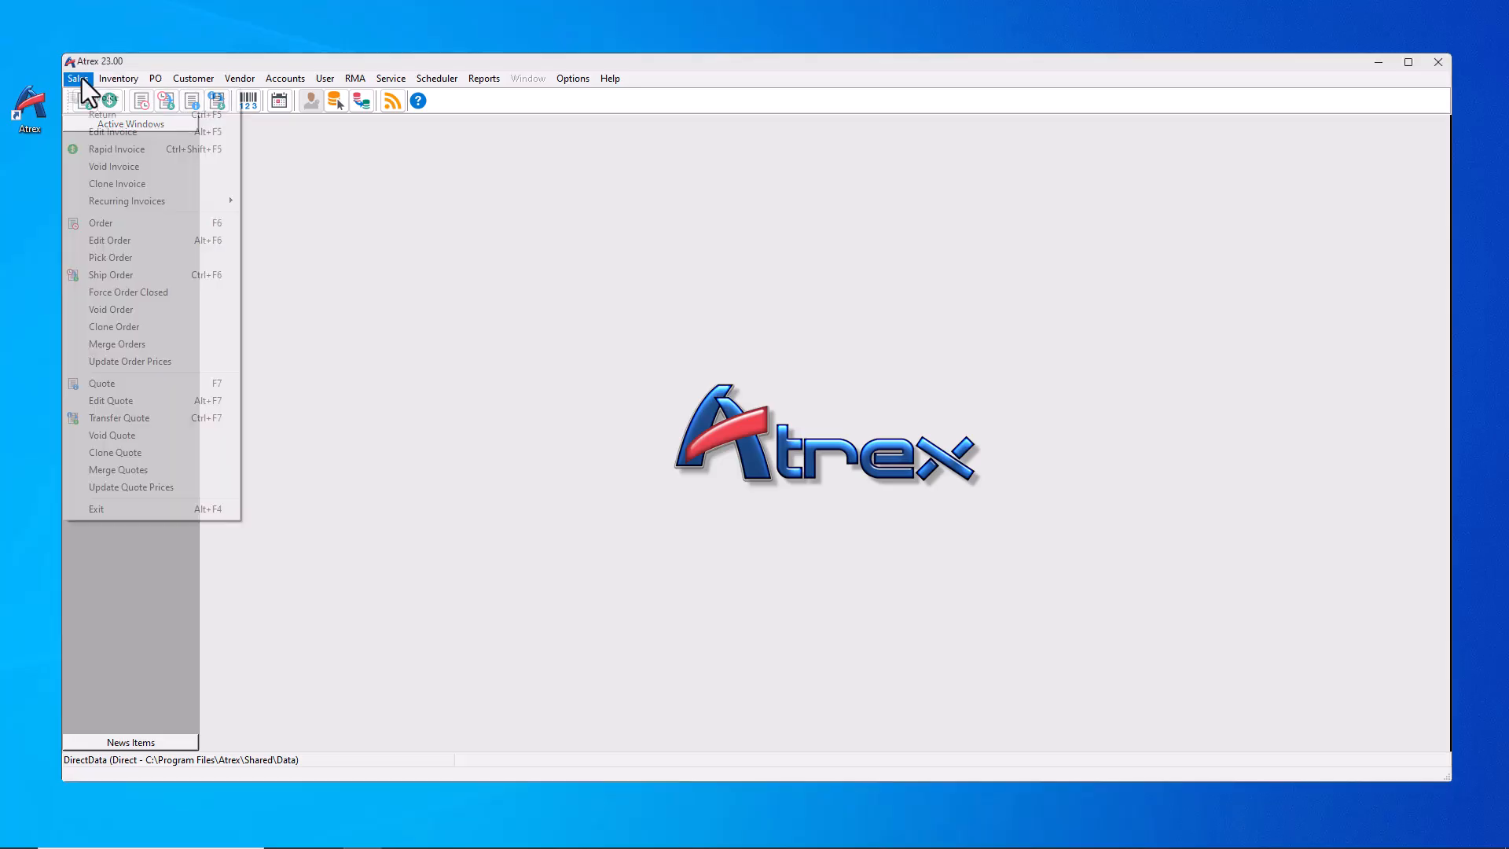
{"action": "left_click", "coordinate": [101, 257]}
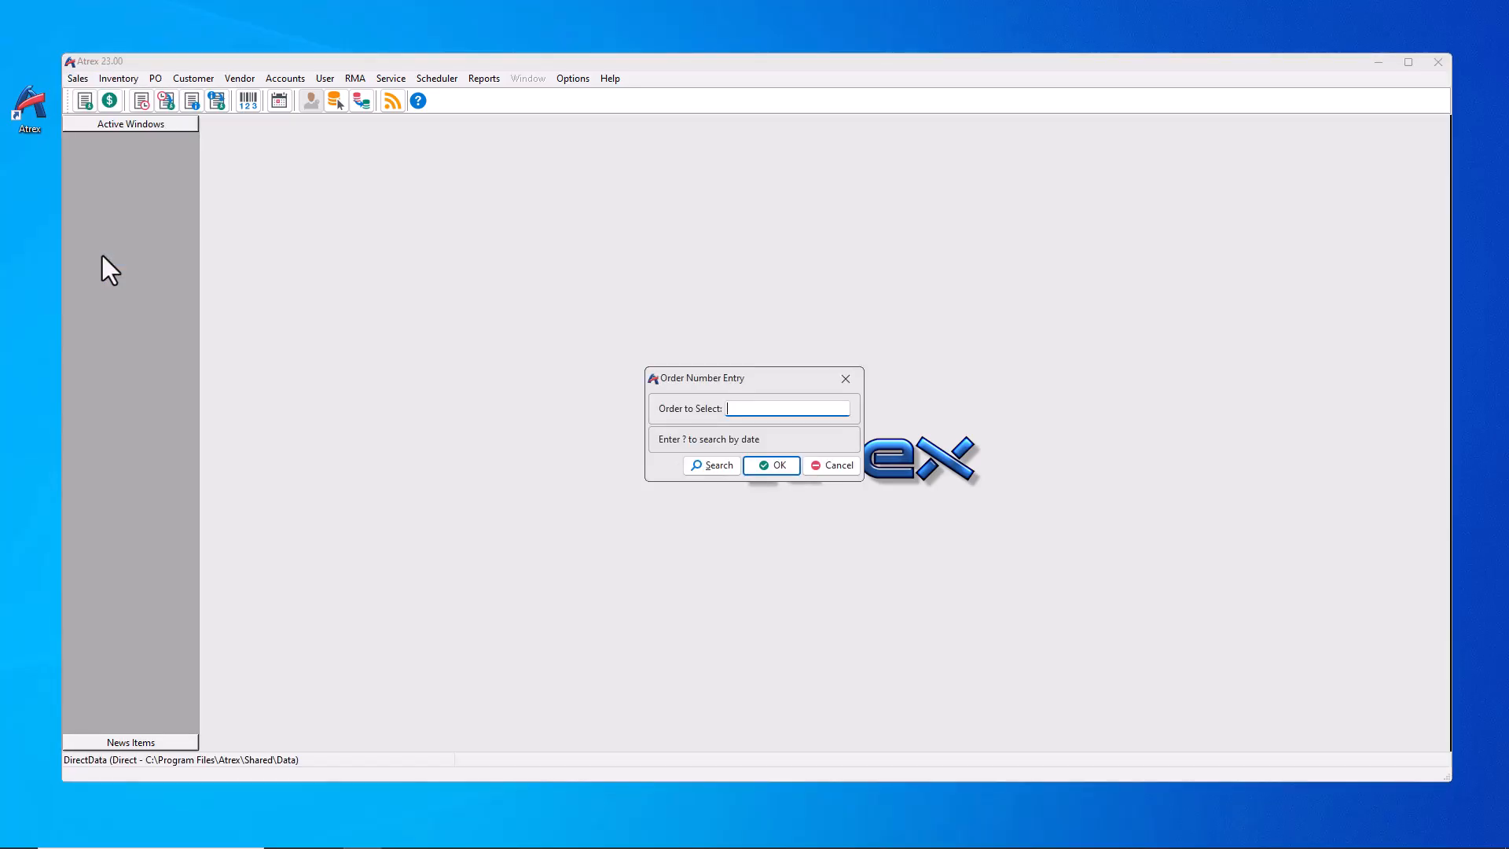
{"action": "left_click", "coordinate": [700, 462]}
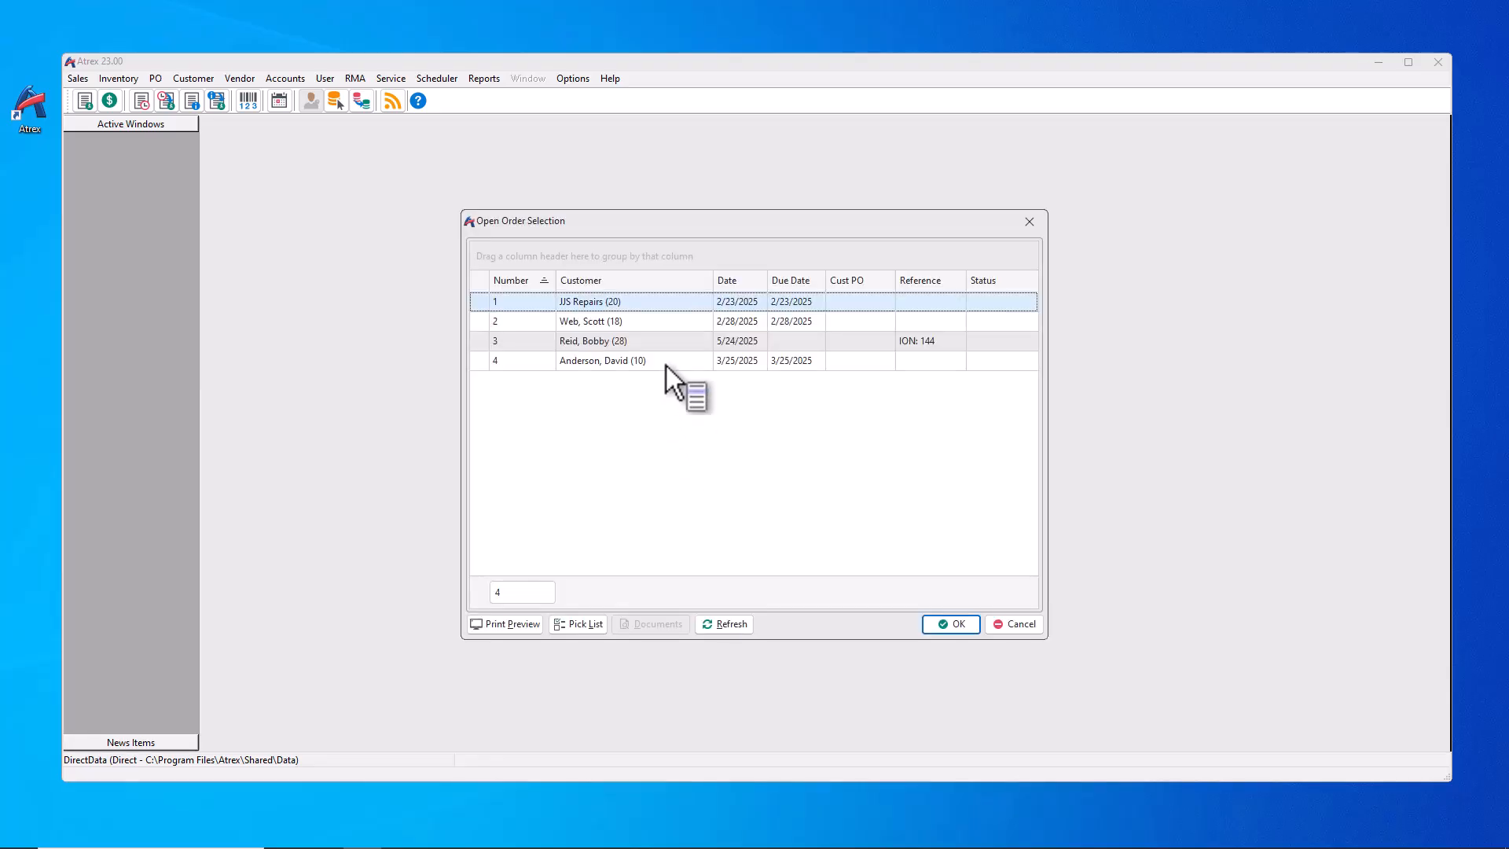
{"action": "left_click", "coordinate": [666, 363]}
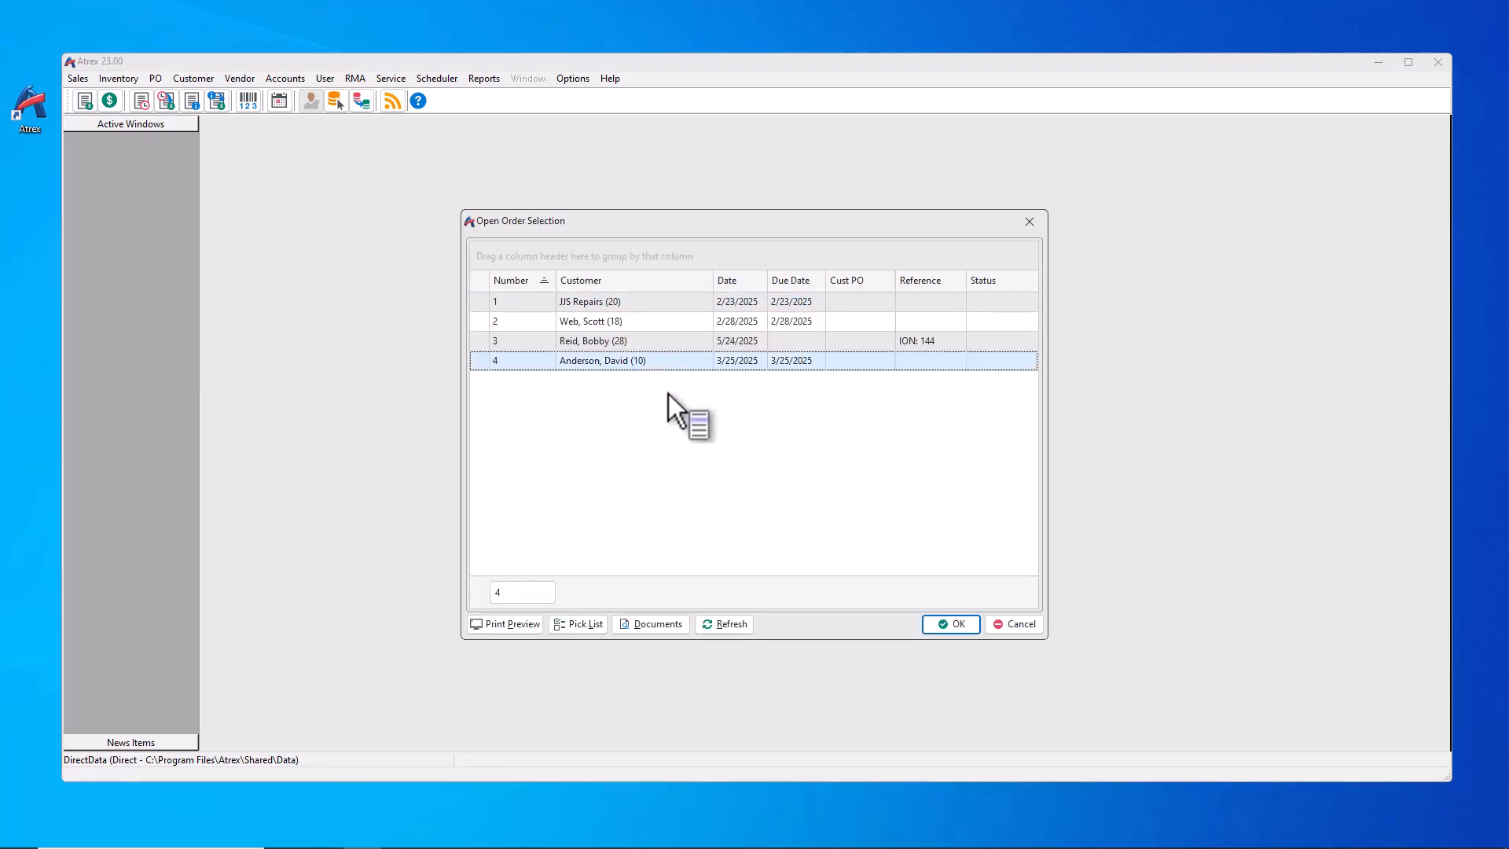
Step: View order 4's attached Samsung 980 Pro spec sheet, then close it
{"action": "left_click", "coordinate": [638, 624]}
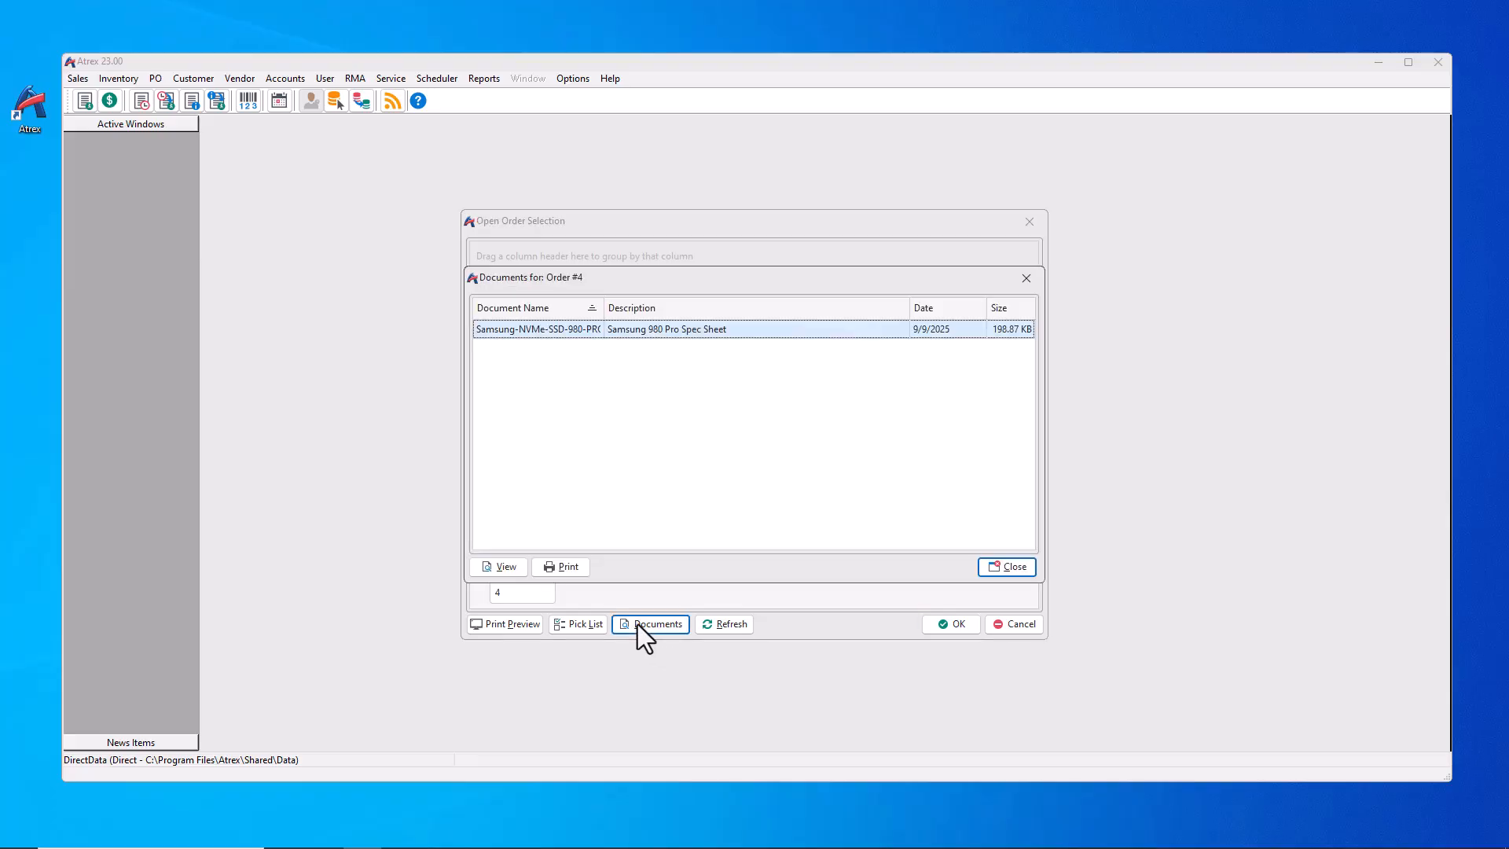
{"action": "double_click", "coordinate": [679, 336]}
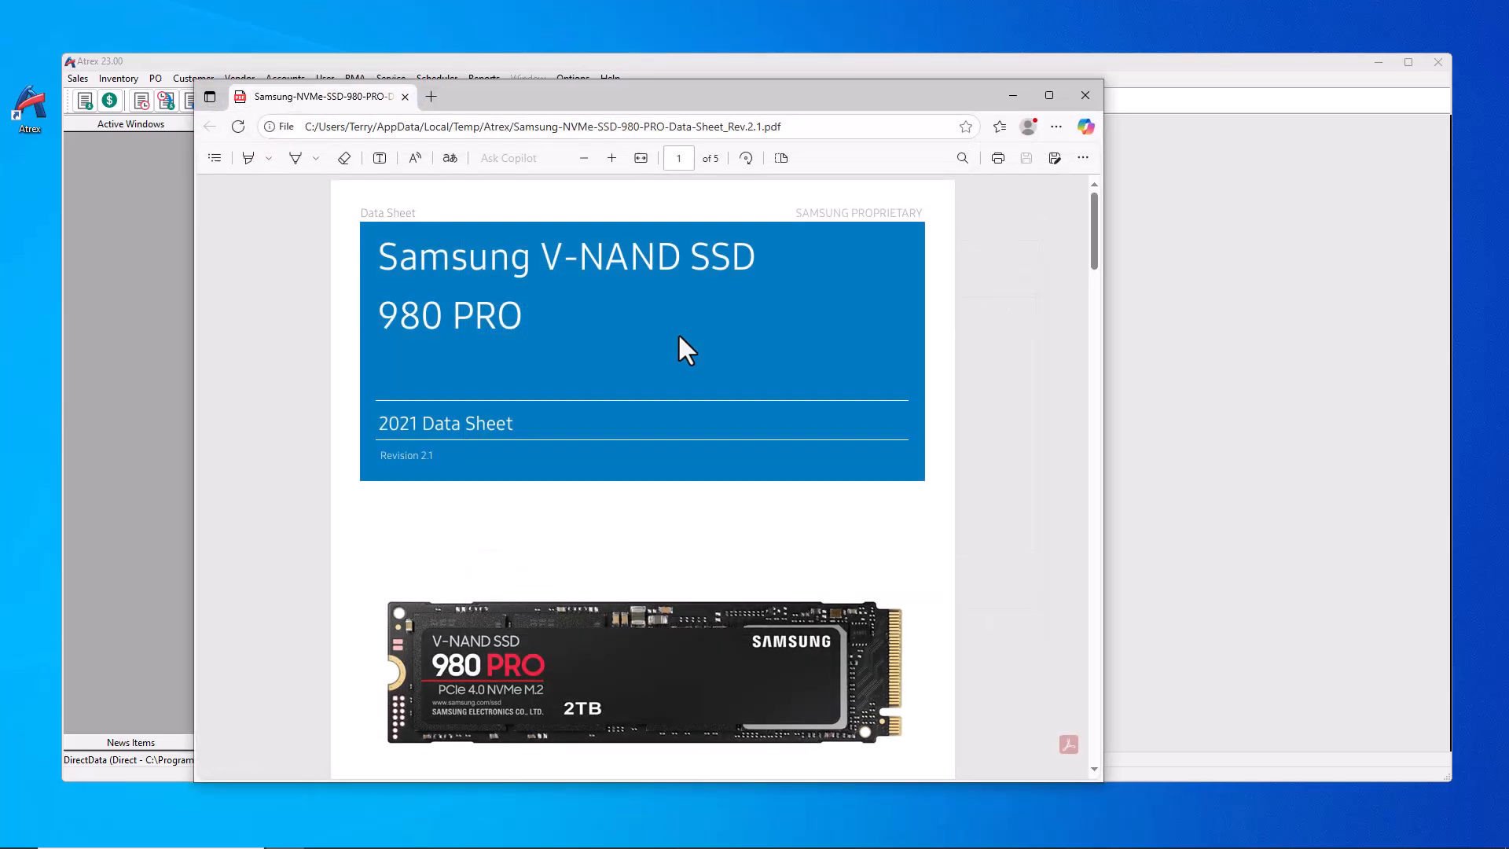
{"action": "left_click", "coordinate": [1085, 89]}
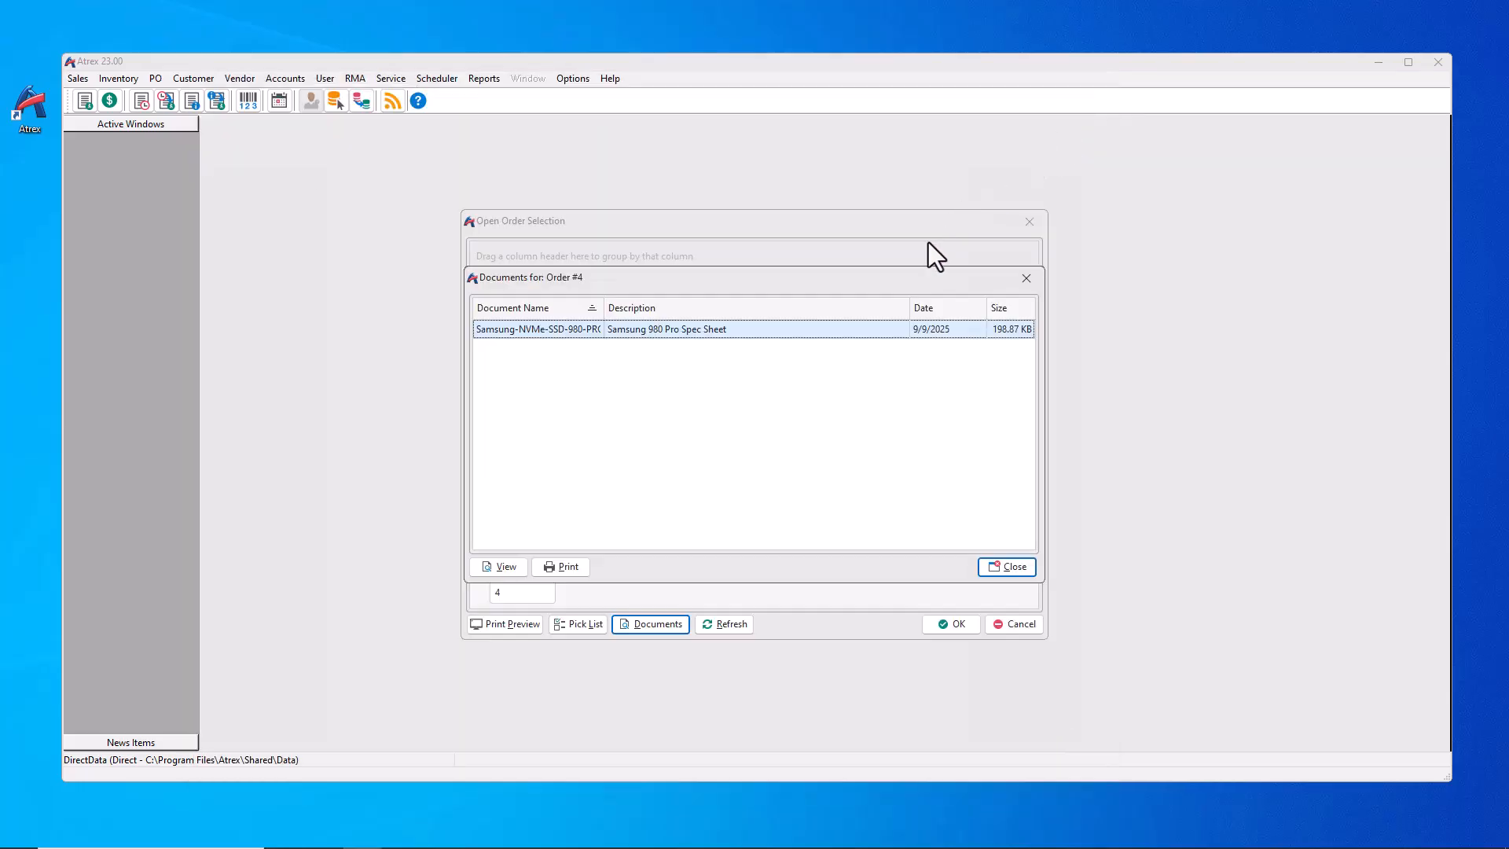
{"action": "left_click", "coordinate": [1009, 567]}
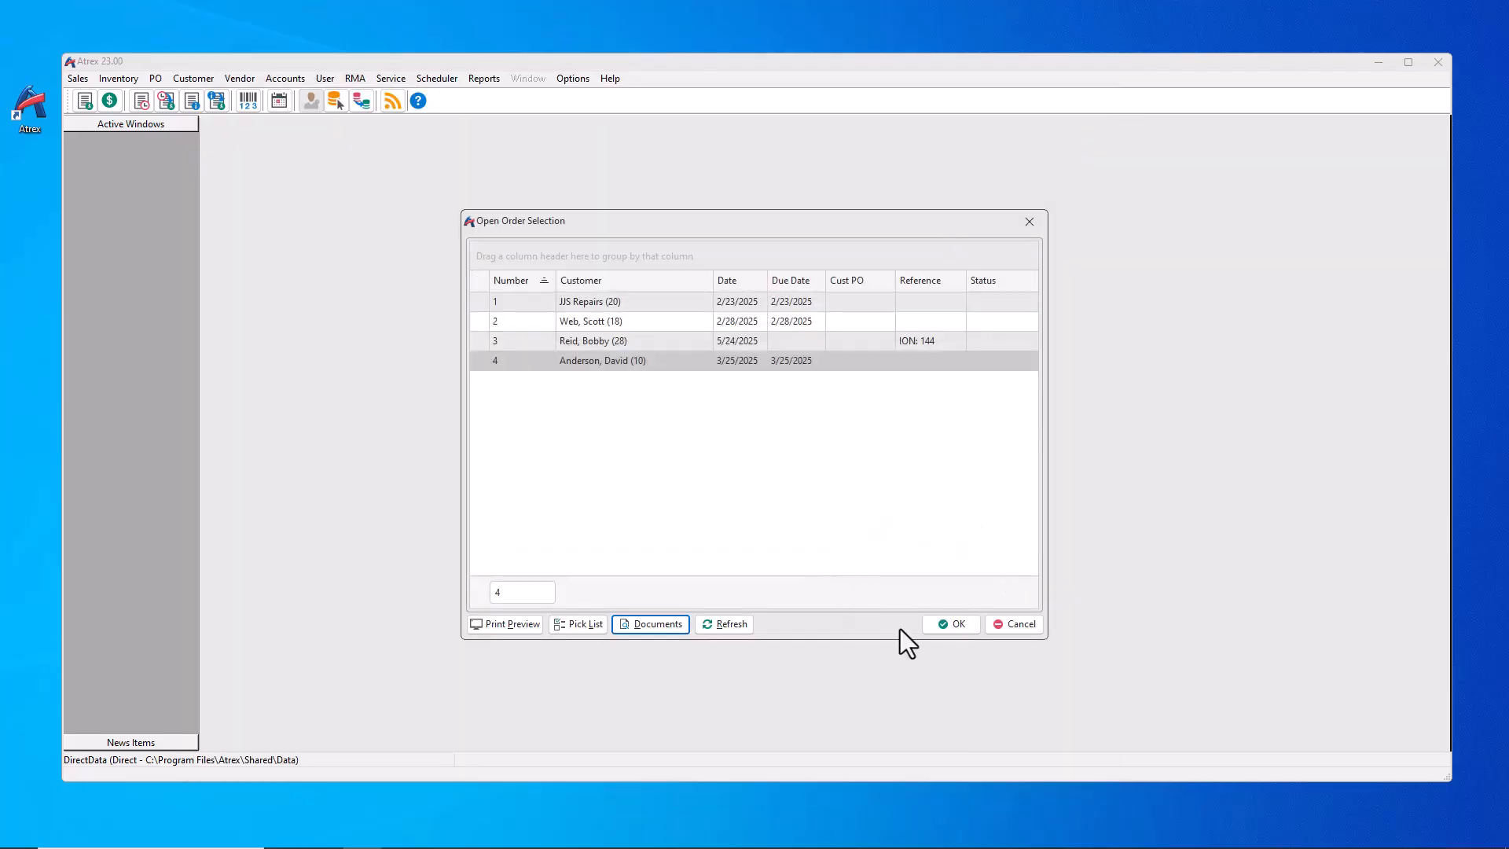
Step: Open order 4 for picking and pick 1 CPU-RYZEN-7-5800X
{"action": "double_click", "coordinate": [713, 361]}
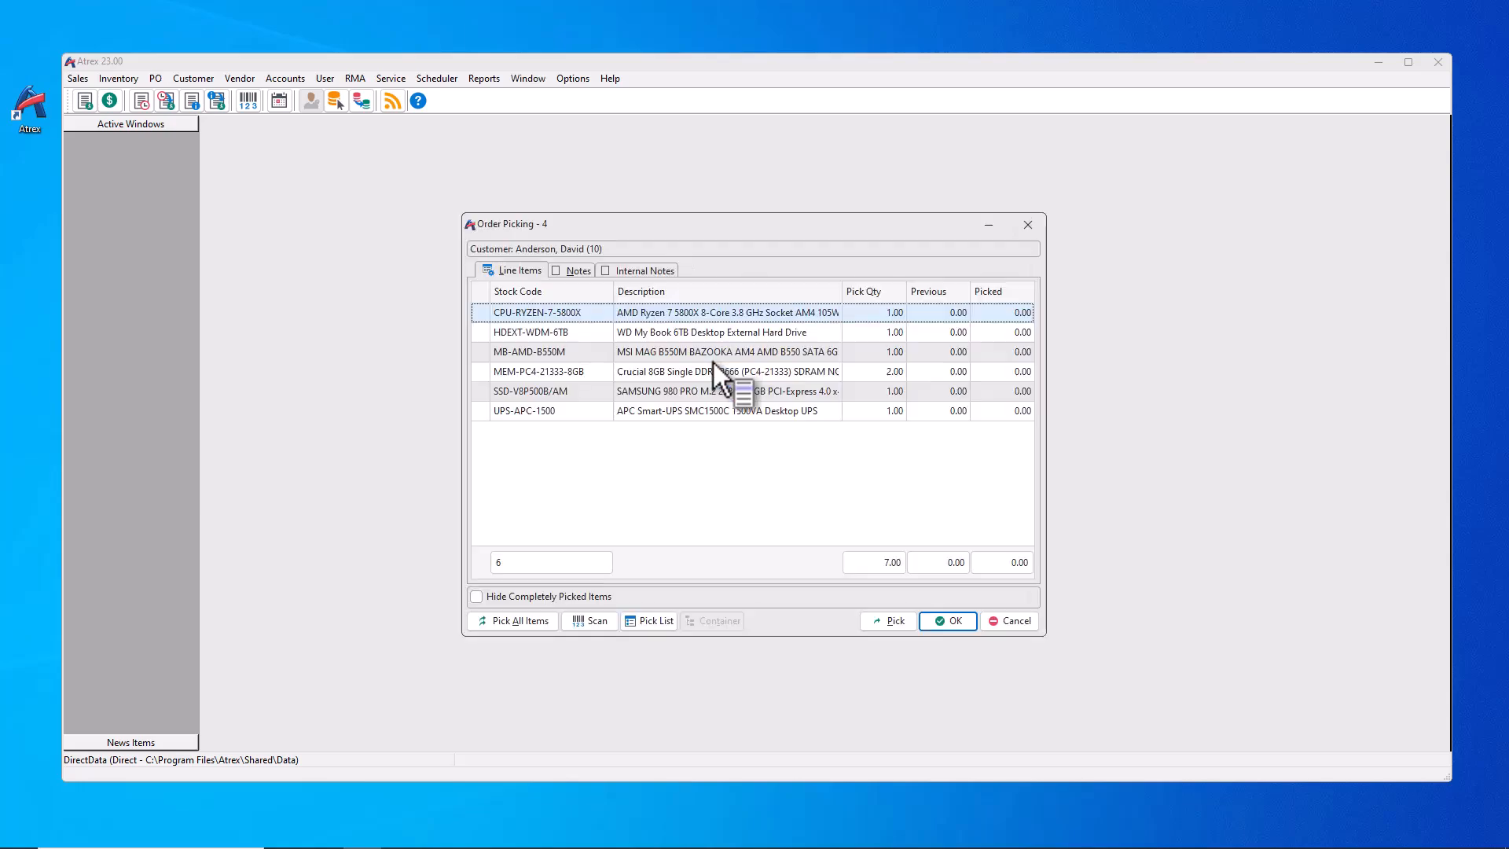
{"action": "double_click", "coordinate": [804, 314]}
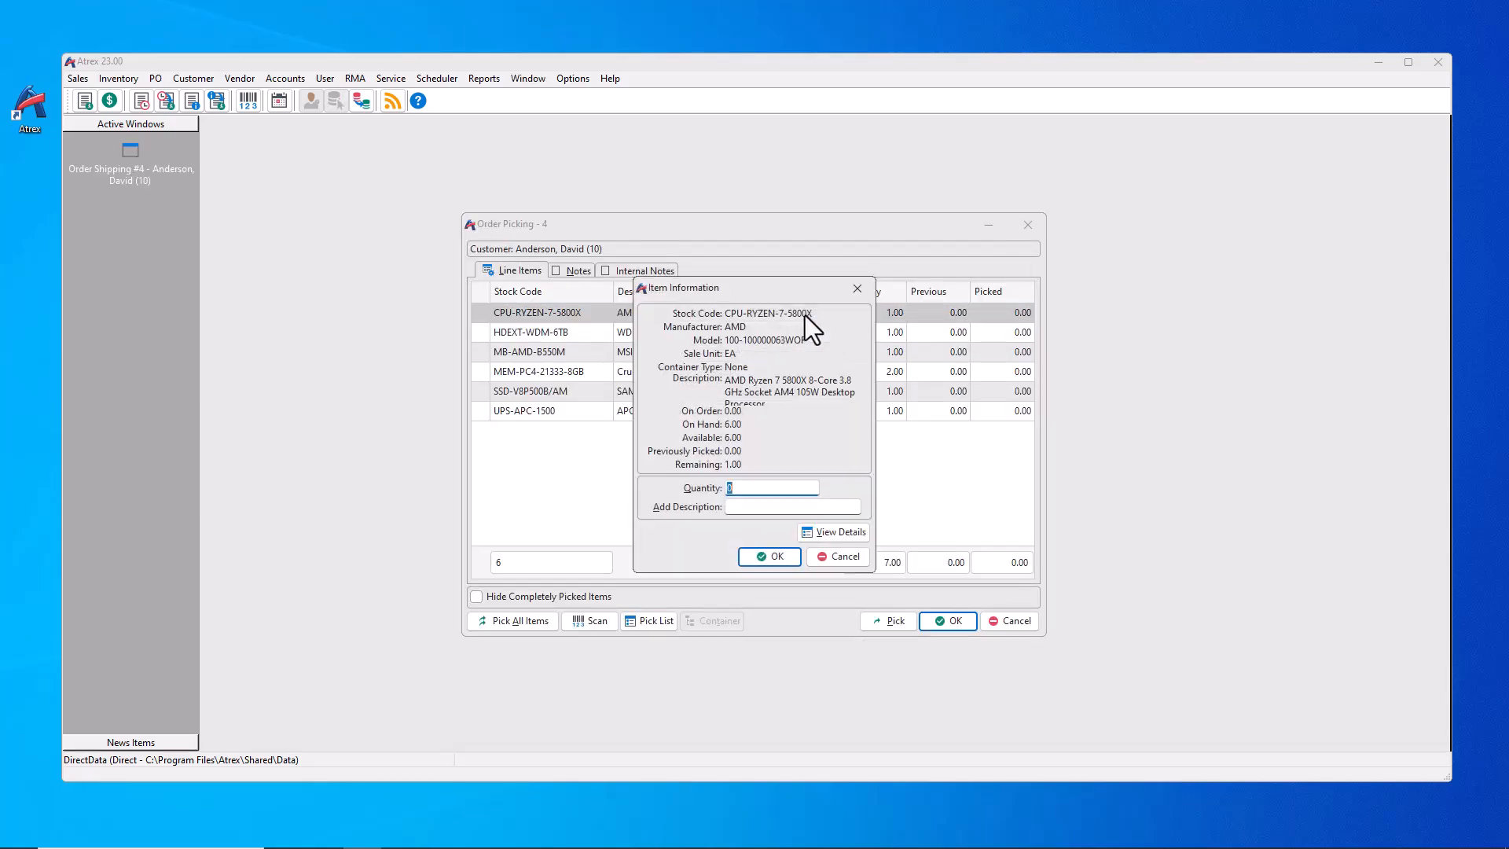
{"action": "type", "text": "1"}
{"action": "left_click", "coordinate": [770, 556]}
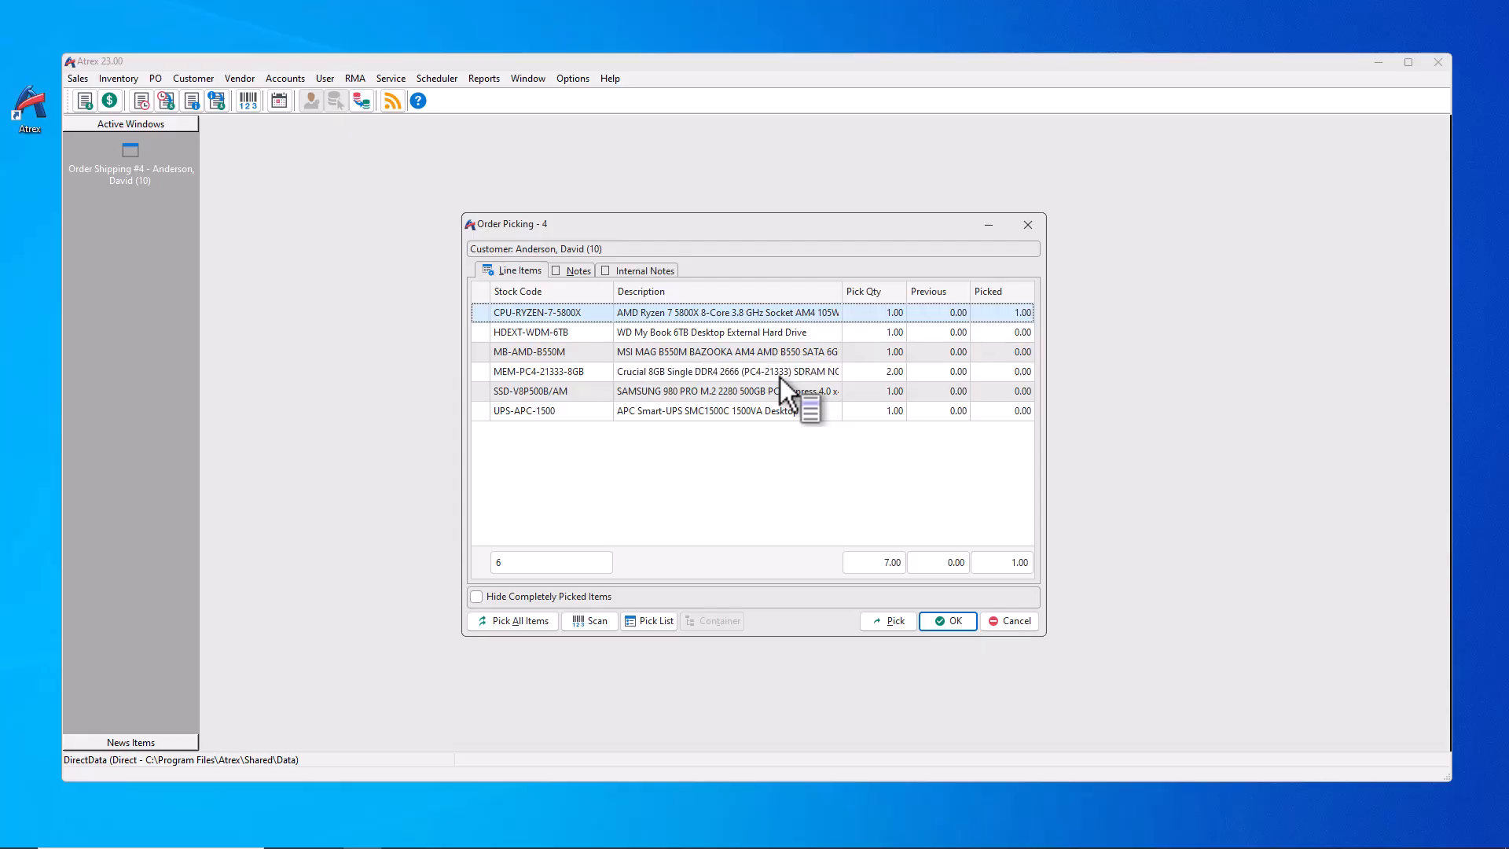
Step: Multi-select the memory, SSD and UPS lines, pick them all, and save
{"action": "left_click", "coordinate": [780, 376]}
{"action": "right_click", "coordinate": [780, 375]}
{"action": "left_click", "coordinate": [841, 476]}
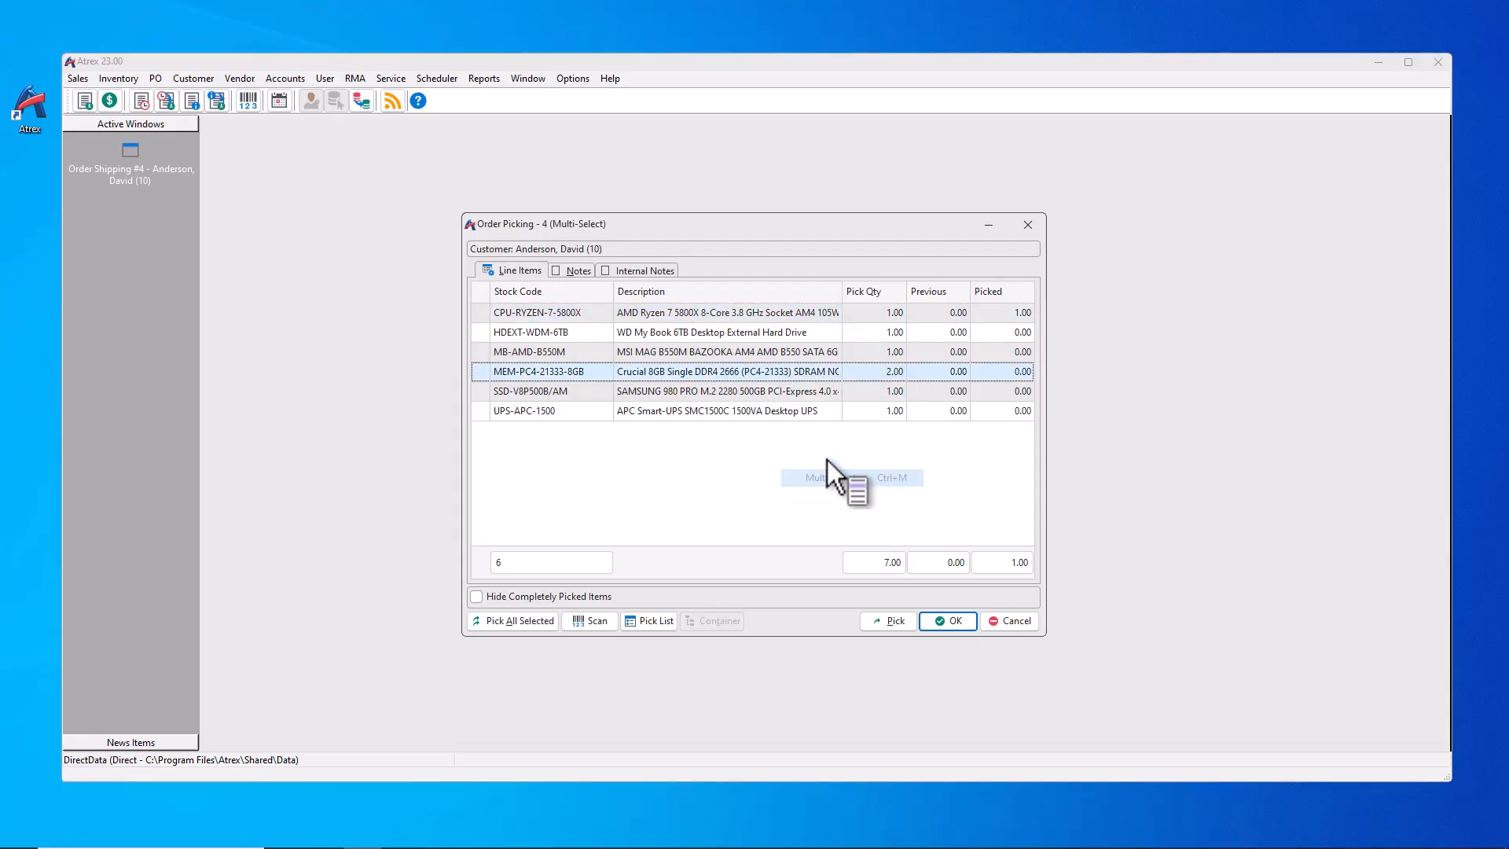
{"action": "left_click", "coordinate": [781, 413]}
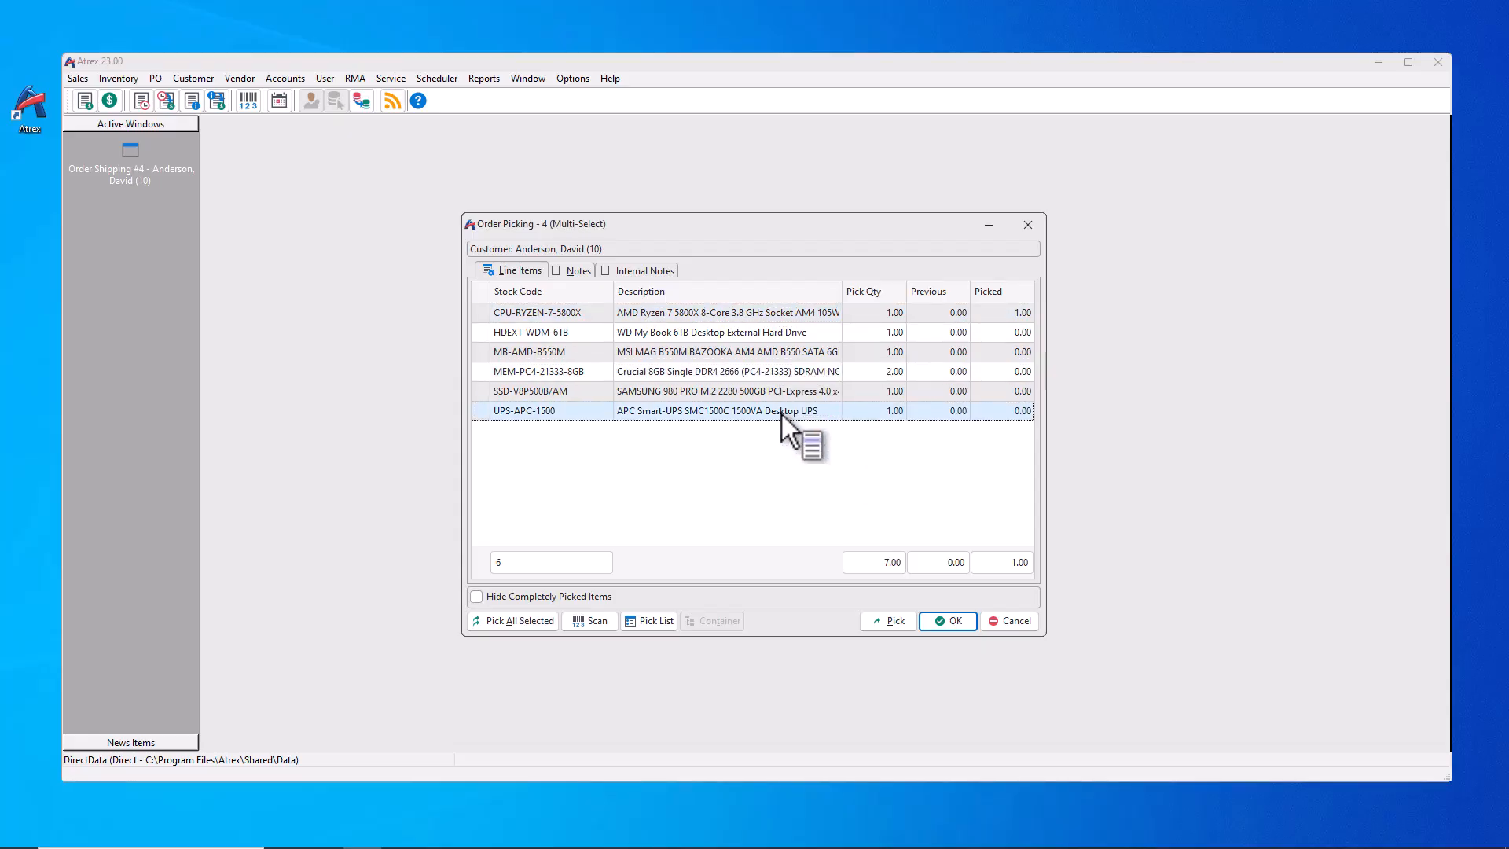
{"action": "left_click", "coordinate": [781, 374], "text": "shift"}
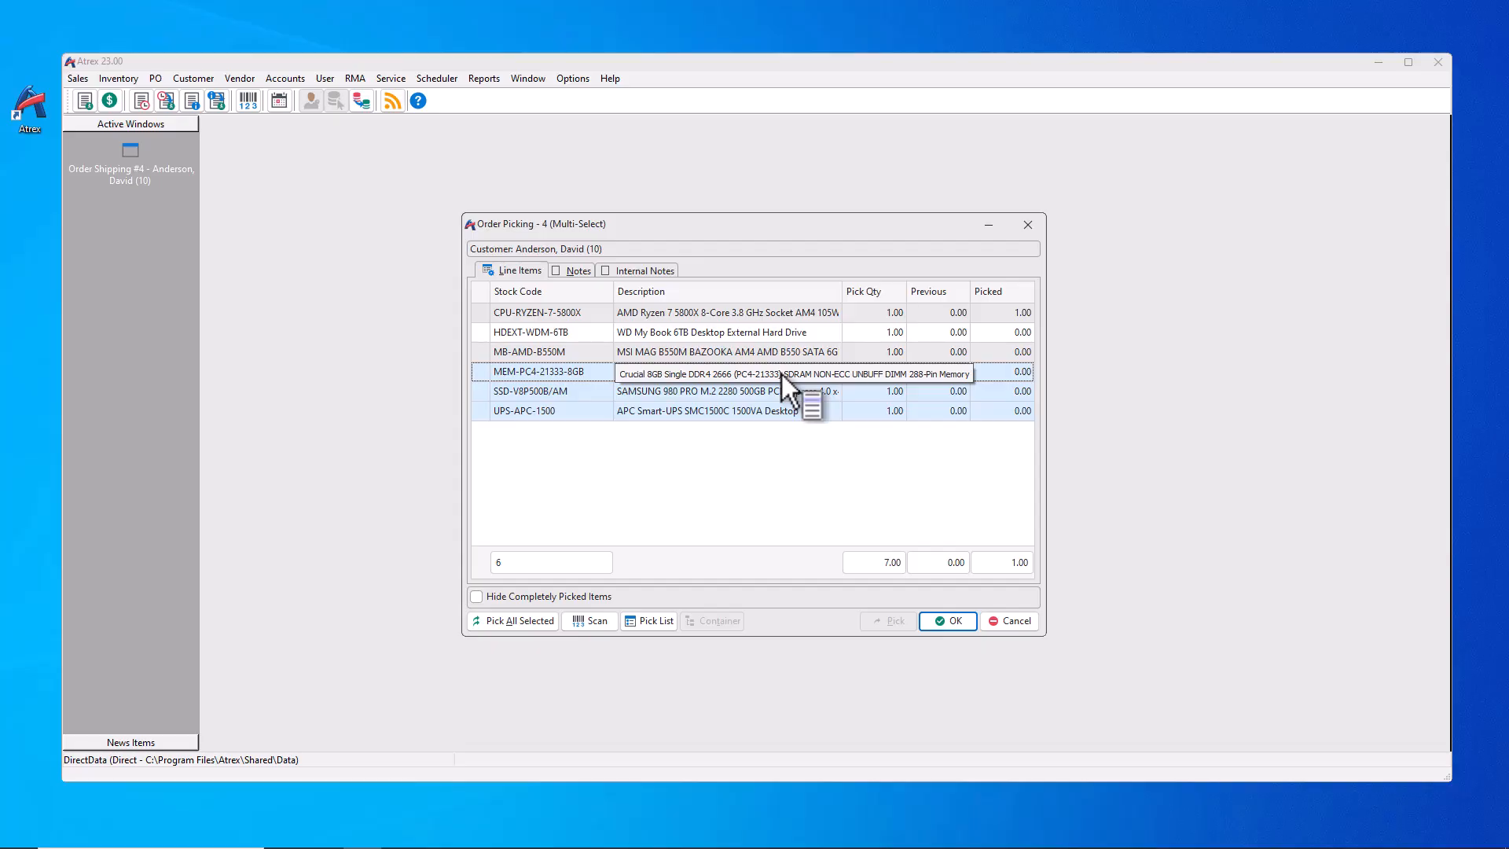
{"action": "right_click", "coordinate": [781, 374]}
{"action": "left_click", "coordinate": [827, 383]}
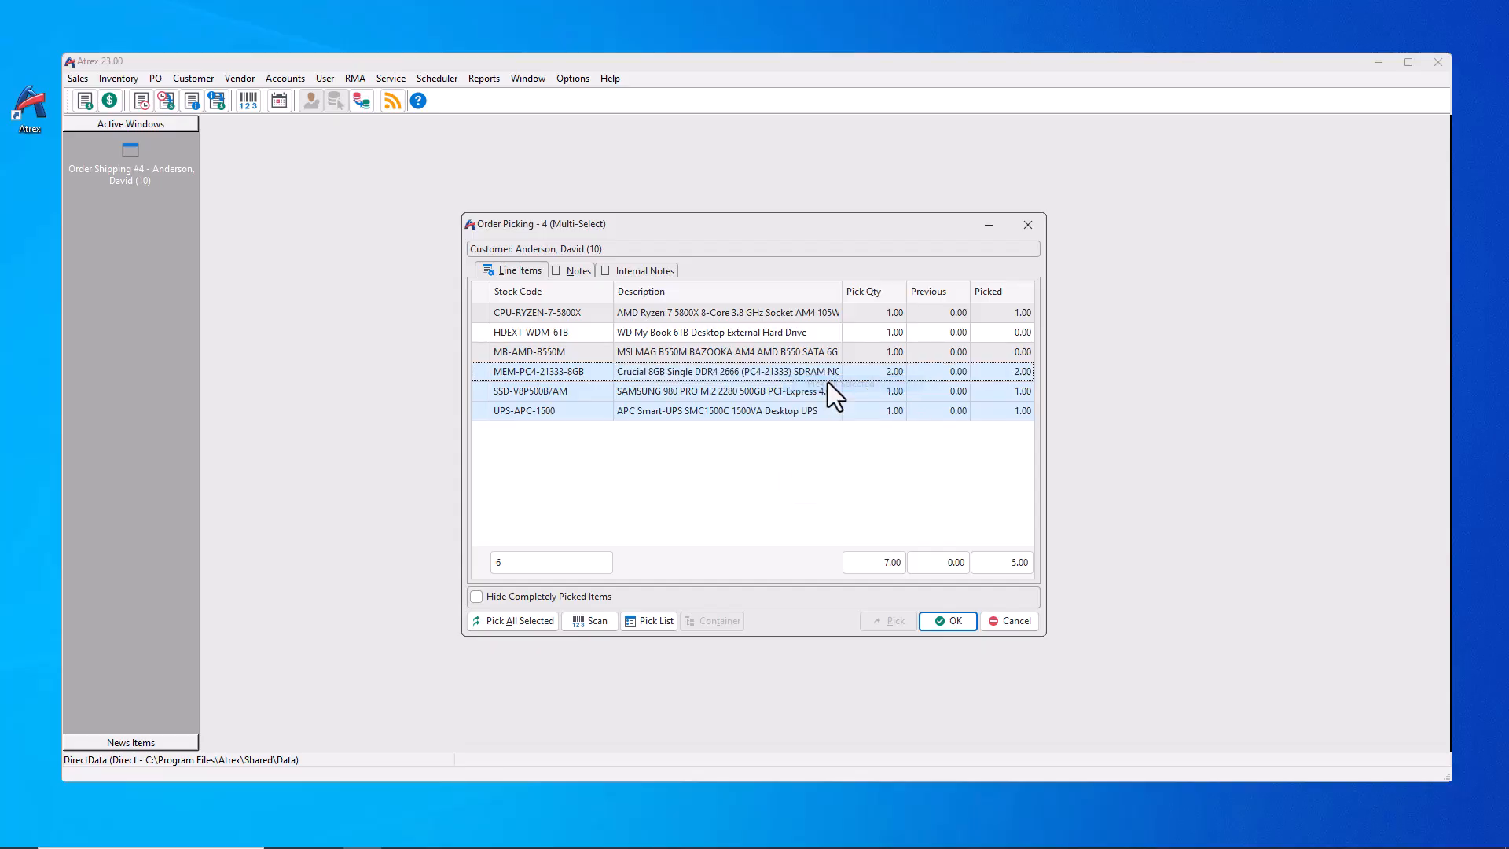
{"action": "left_click", "coordinate": [930, 624]}
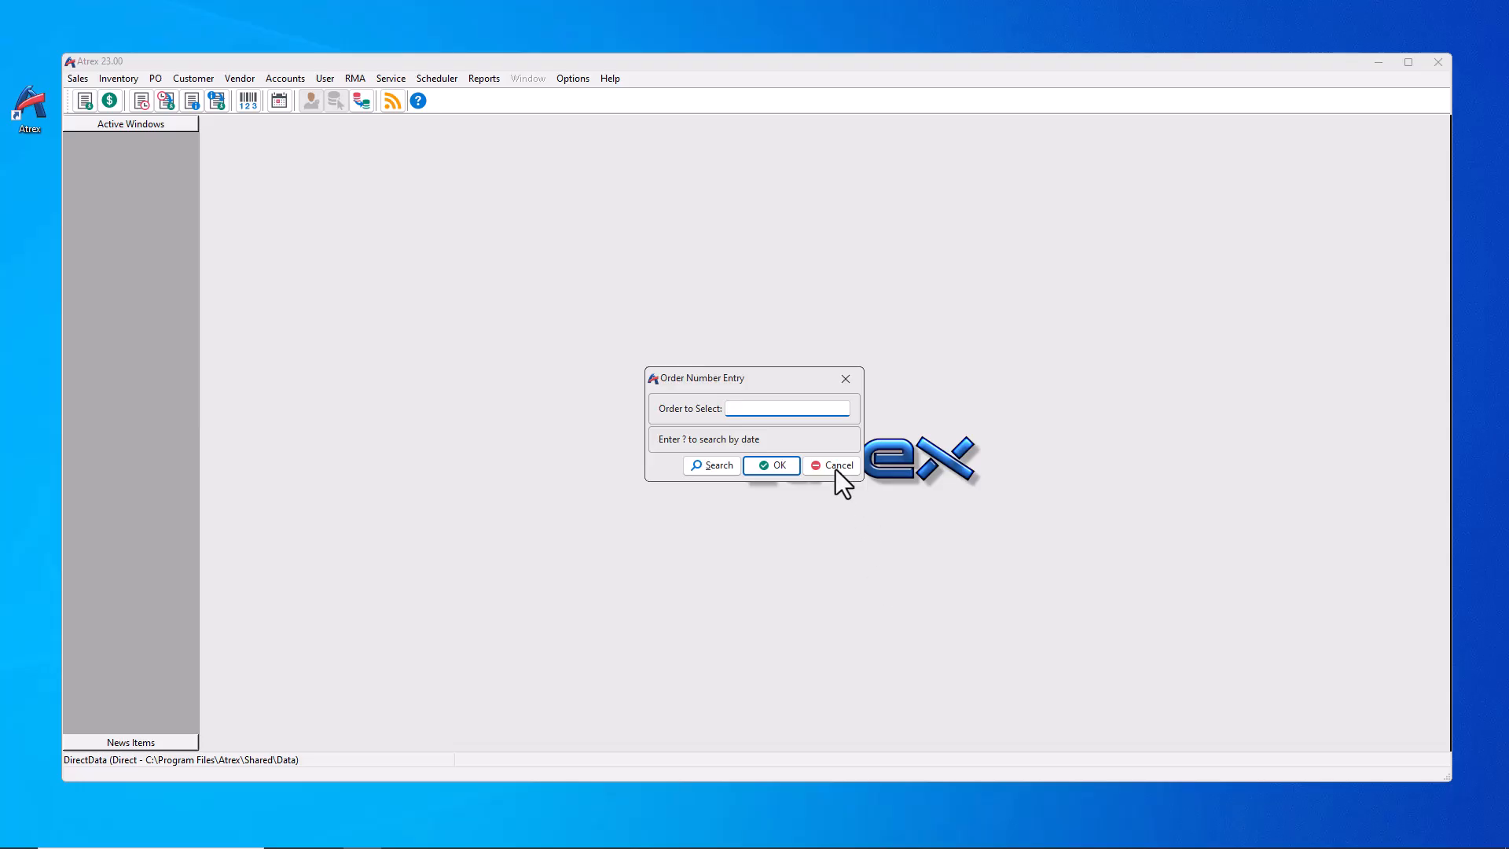
Step: Open order 4 in Ship Order to see its 5 picked units pre-filled, then cancel
{"action": "left_click", "coordinate": [833, 466]}
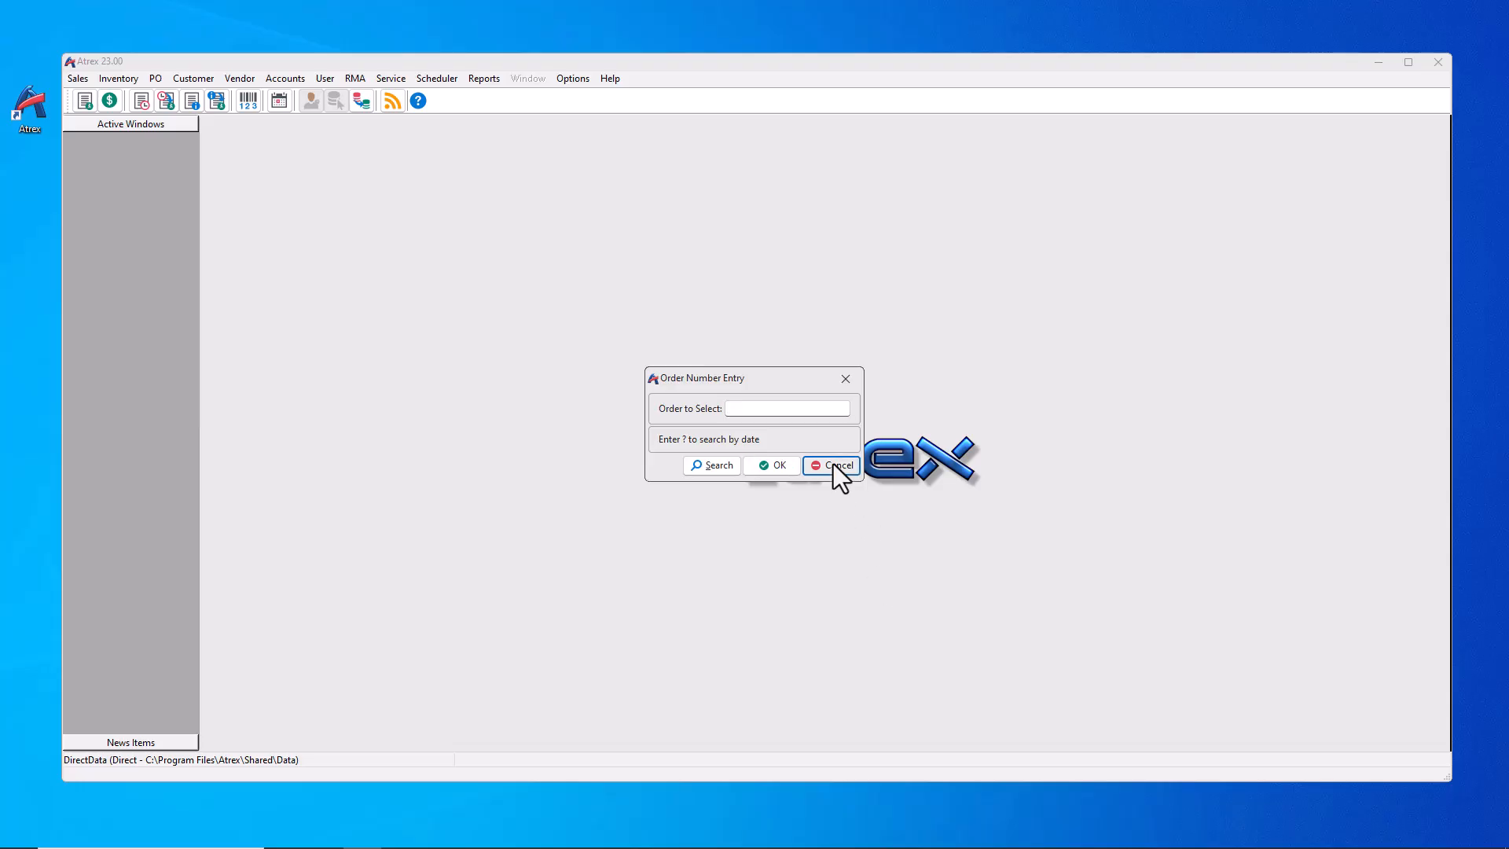
{"action": "left_click", "coordinate": [77, 79]}
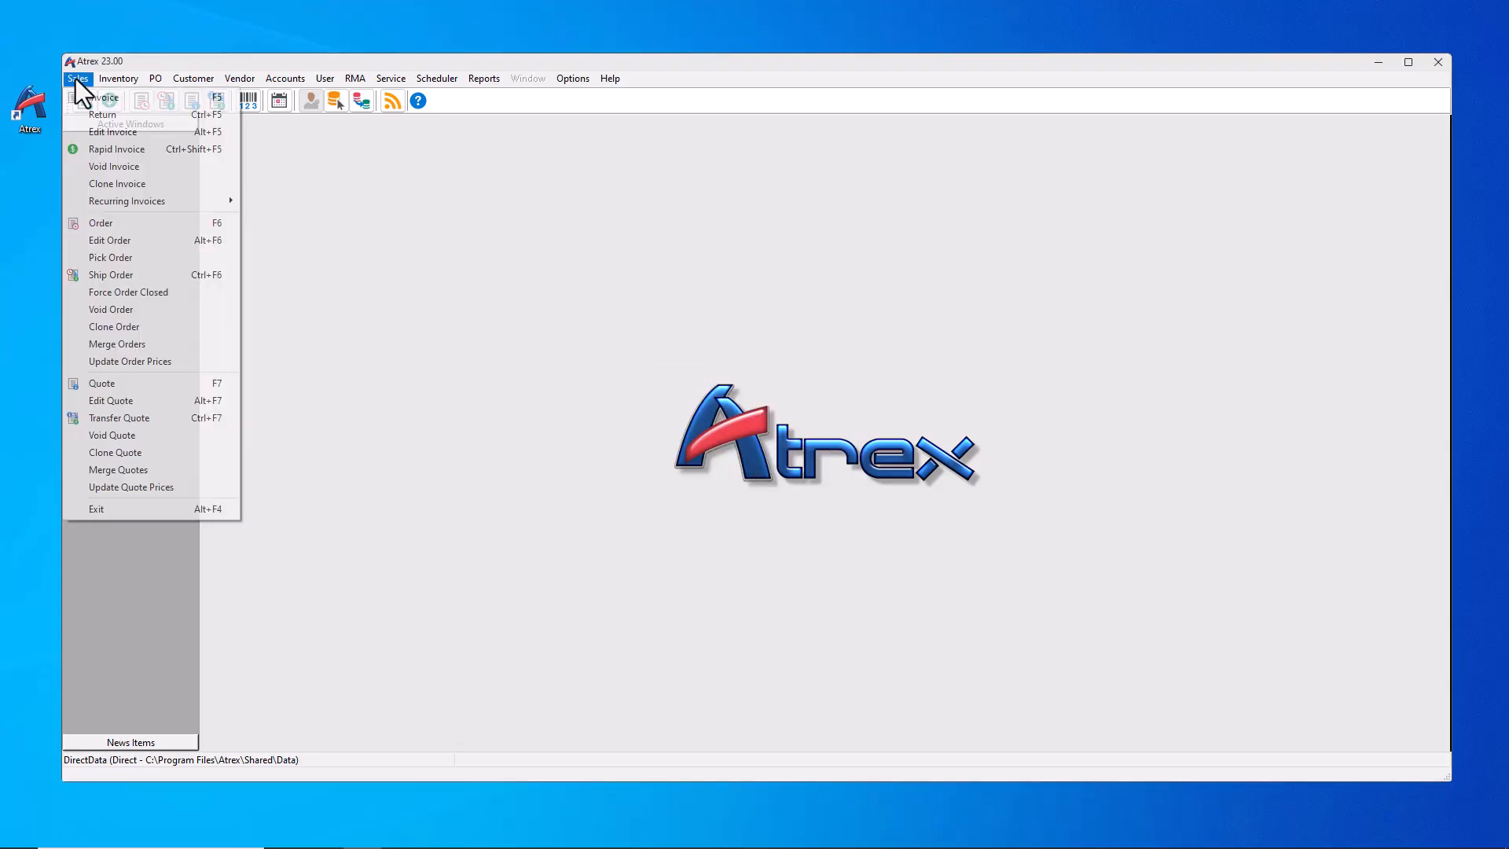
{"action": "left_click", "coordinate": [110, 272]}
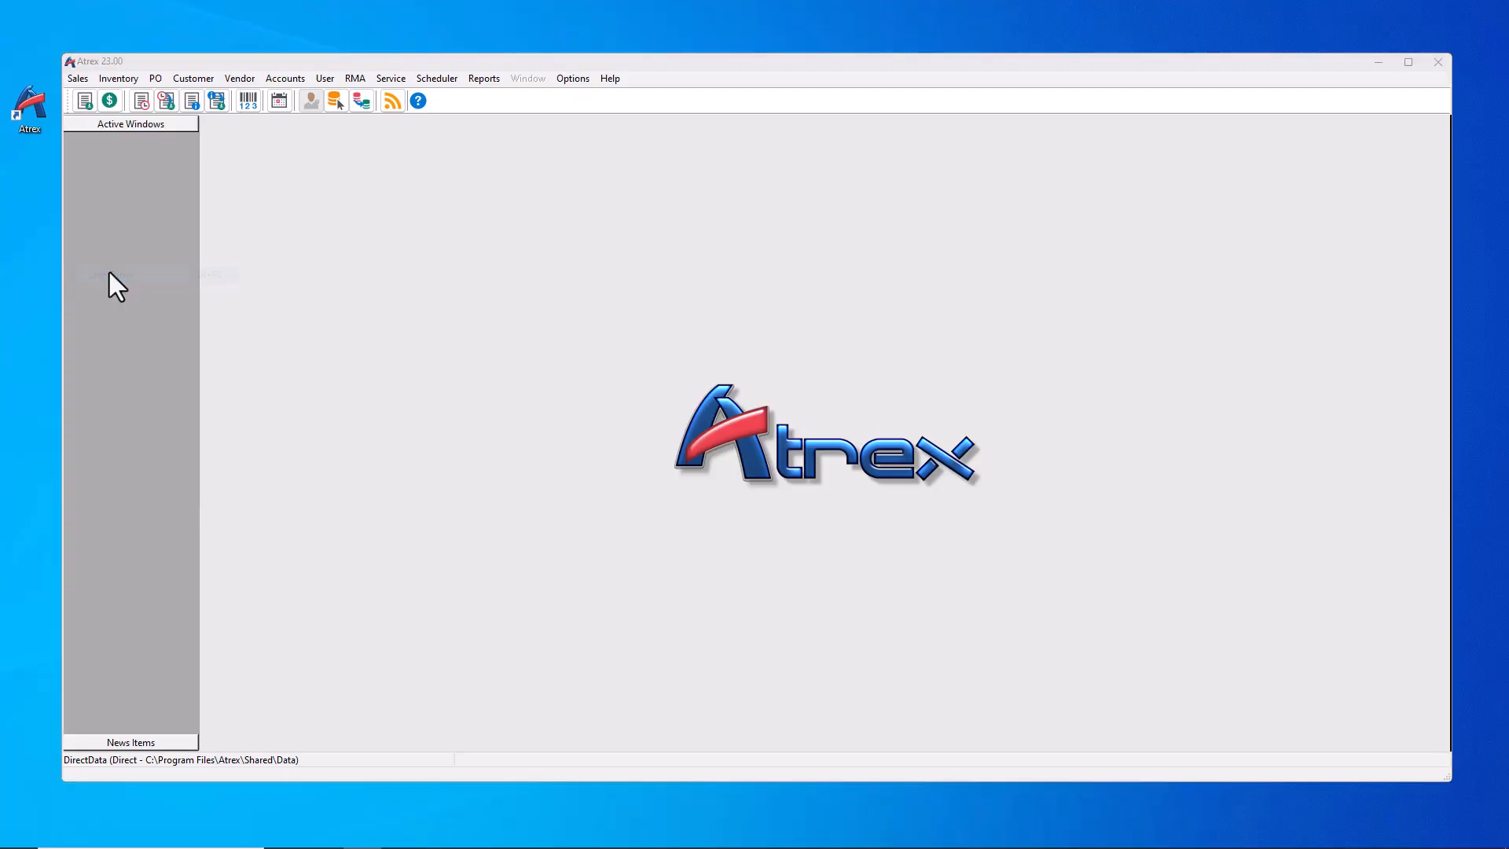
{"action": "left_click", "coordinate": [734, 462]}
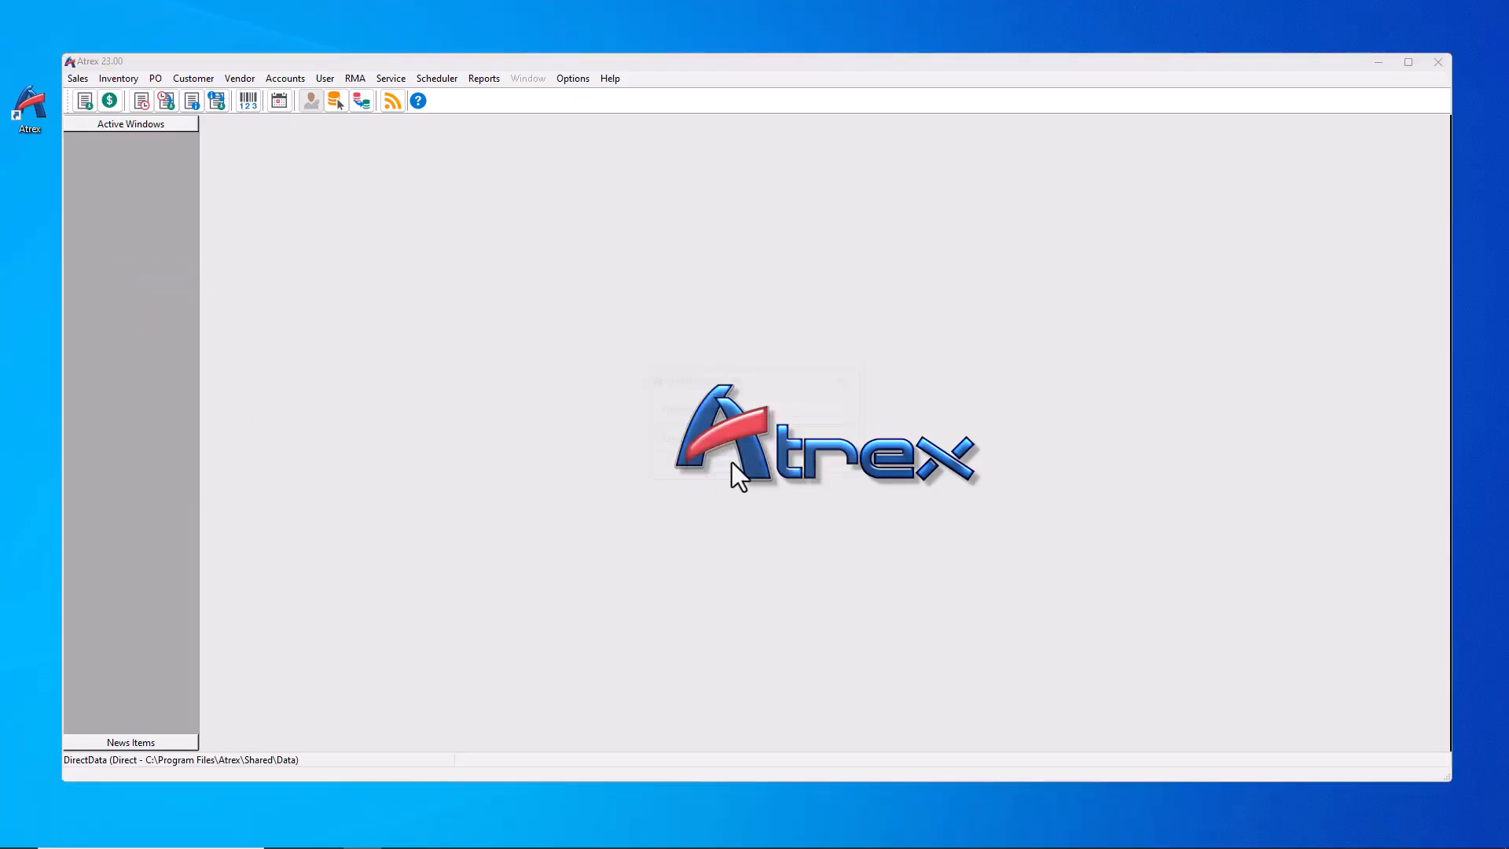
{"action": "double_click", "coordinate": [658, 356]}
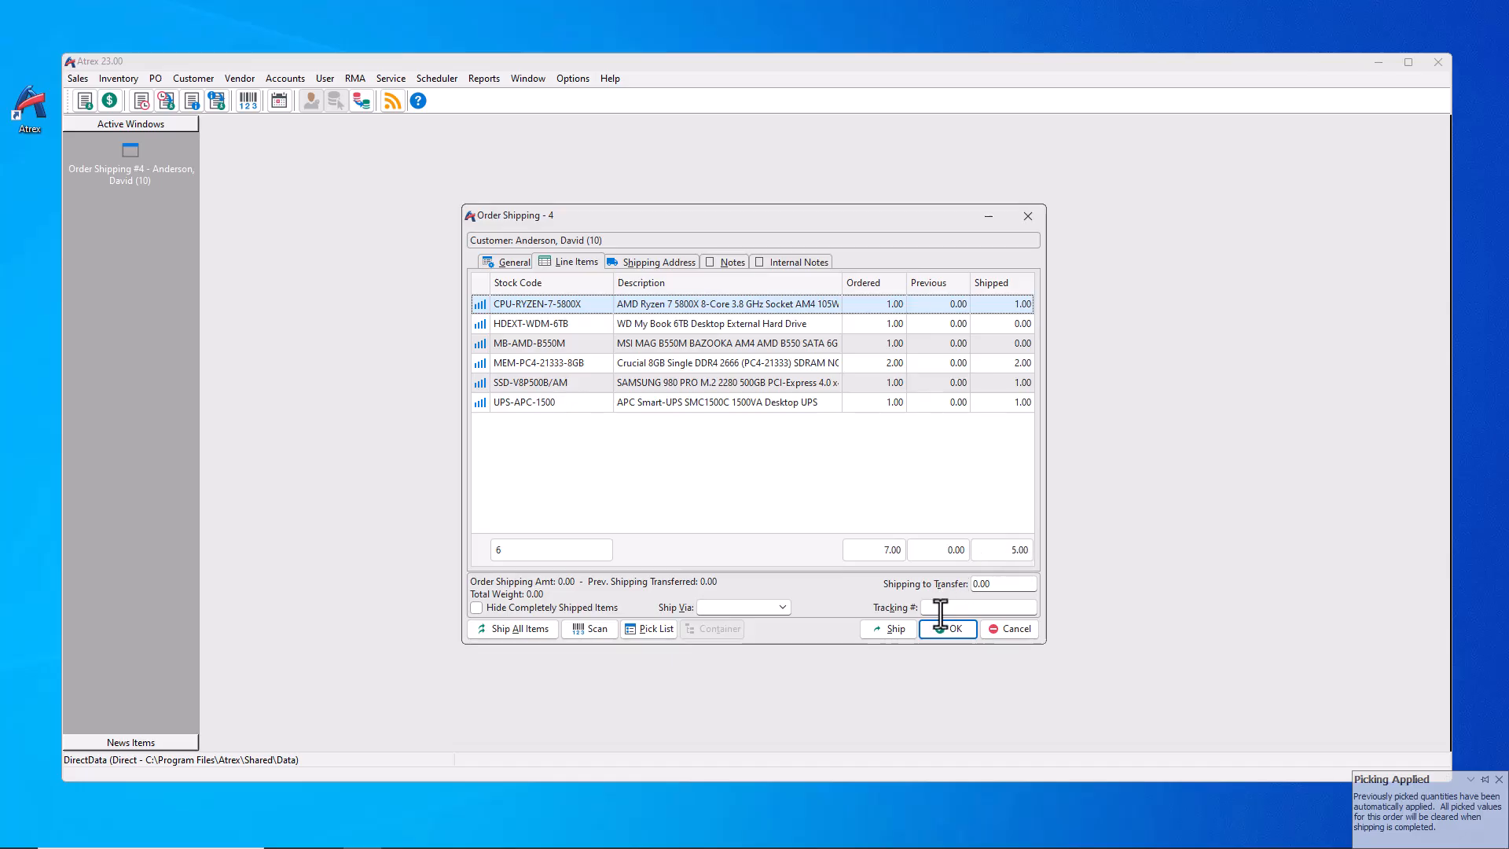
{"action": "left_click", "coordinate": [1002, 630]}
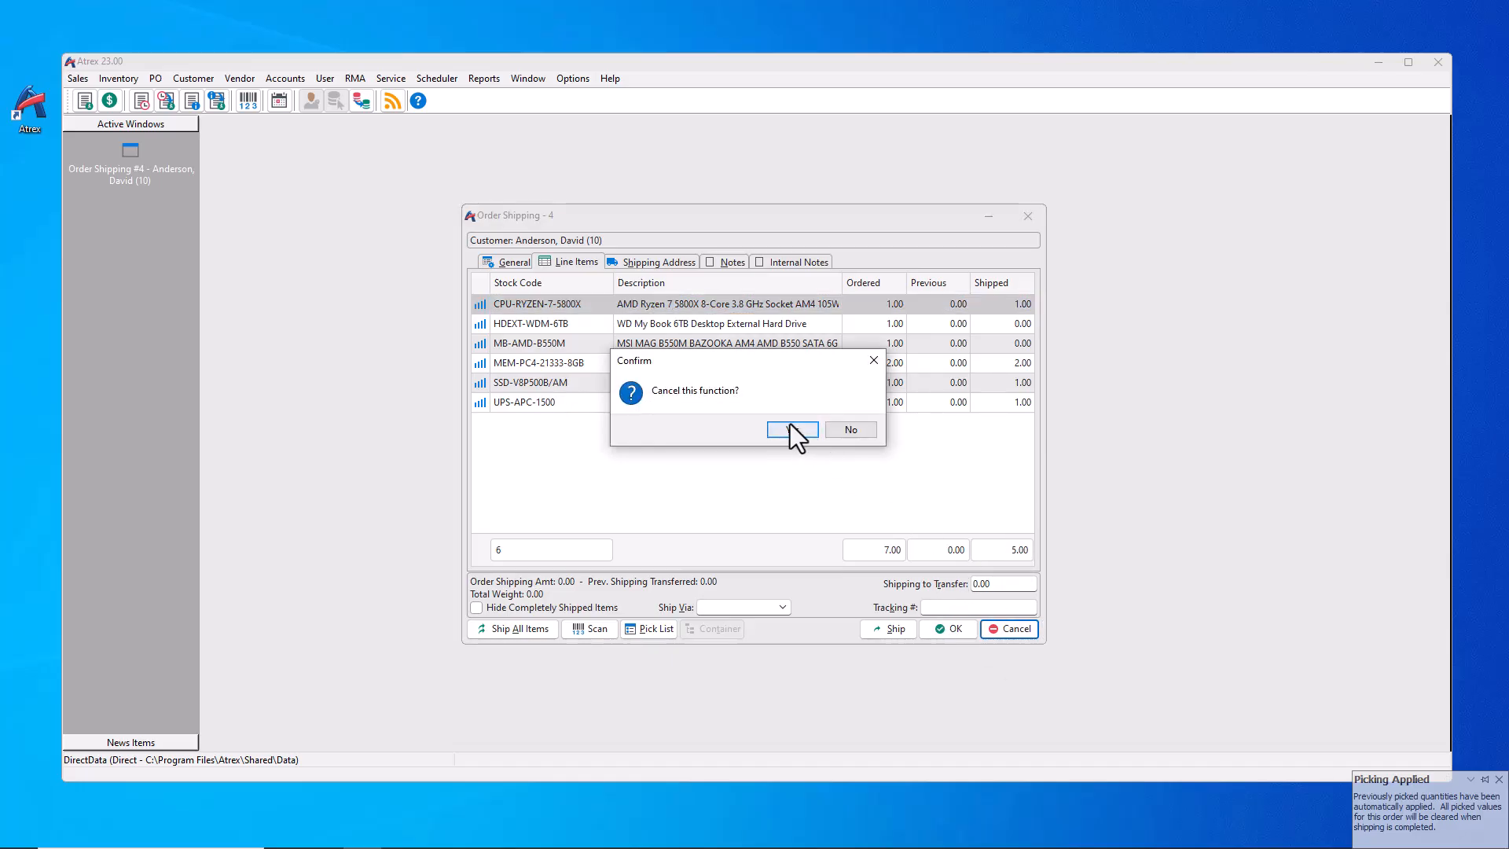
{"action": "left_click", "coordinate": [790, 425]}
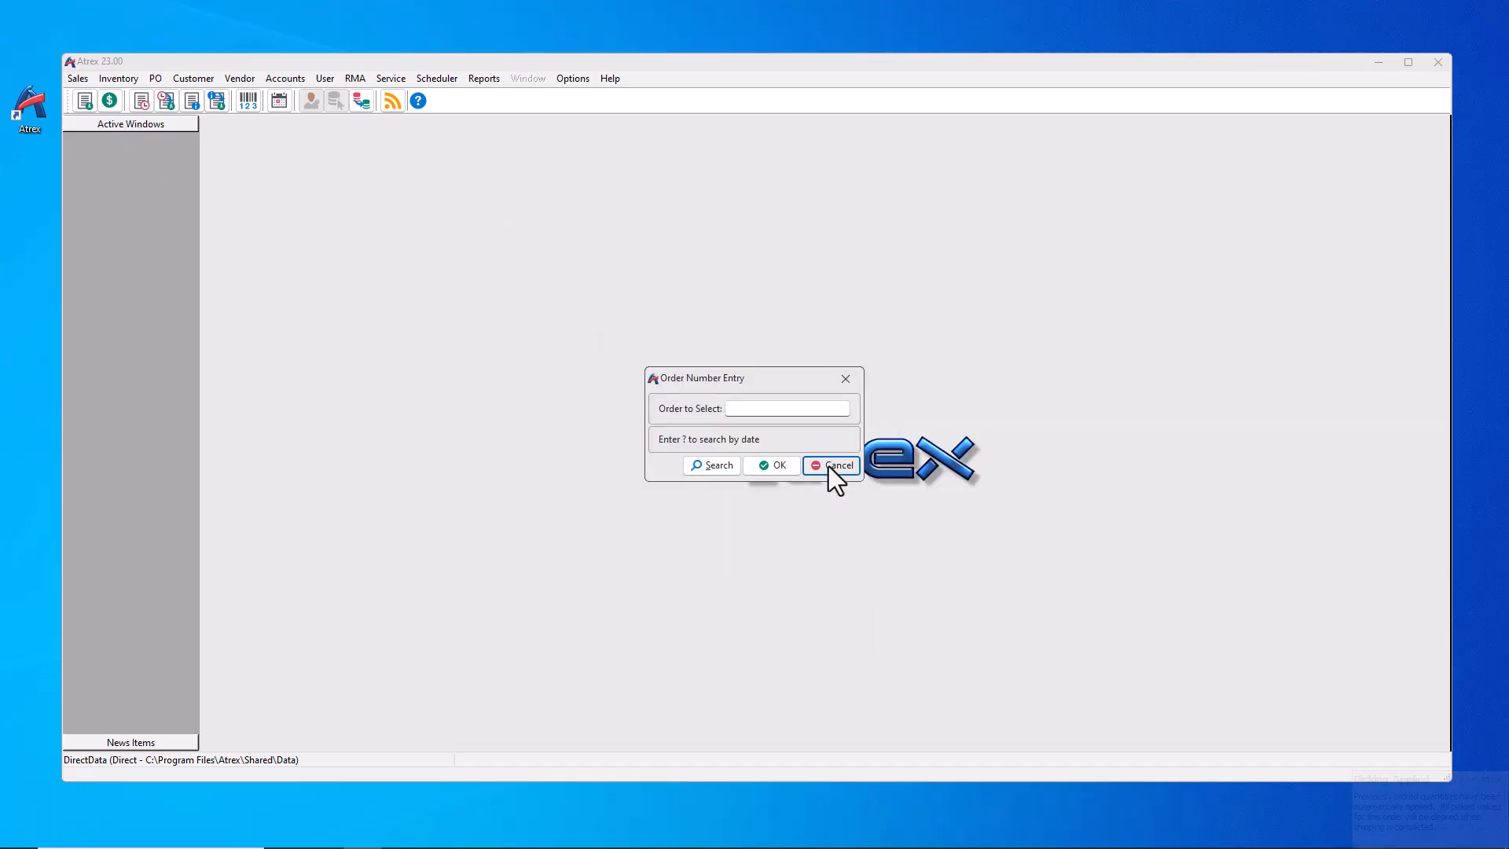
{"action": "left_click", "coordinate": [829, 465]}
{"action": "left_click", "coordinate": [480, 79]}
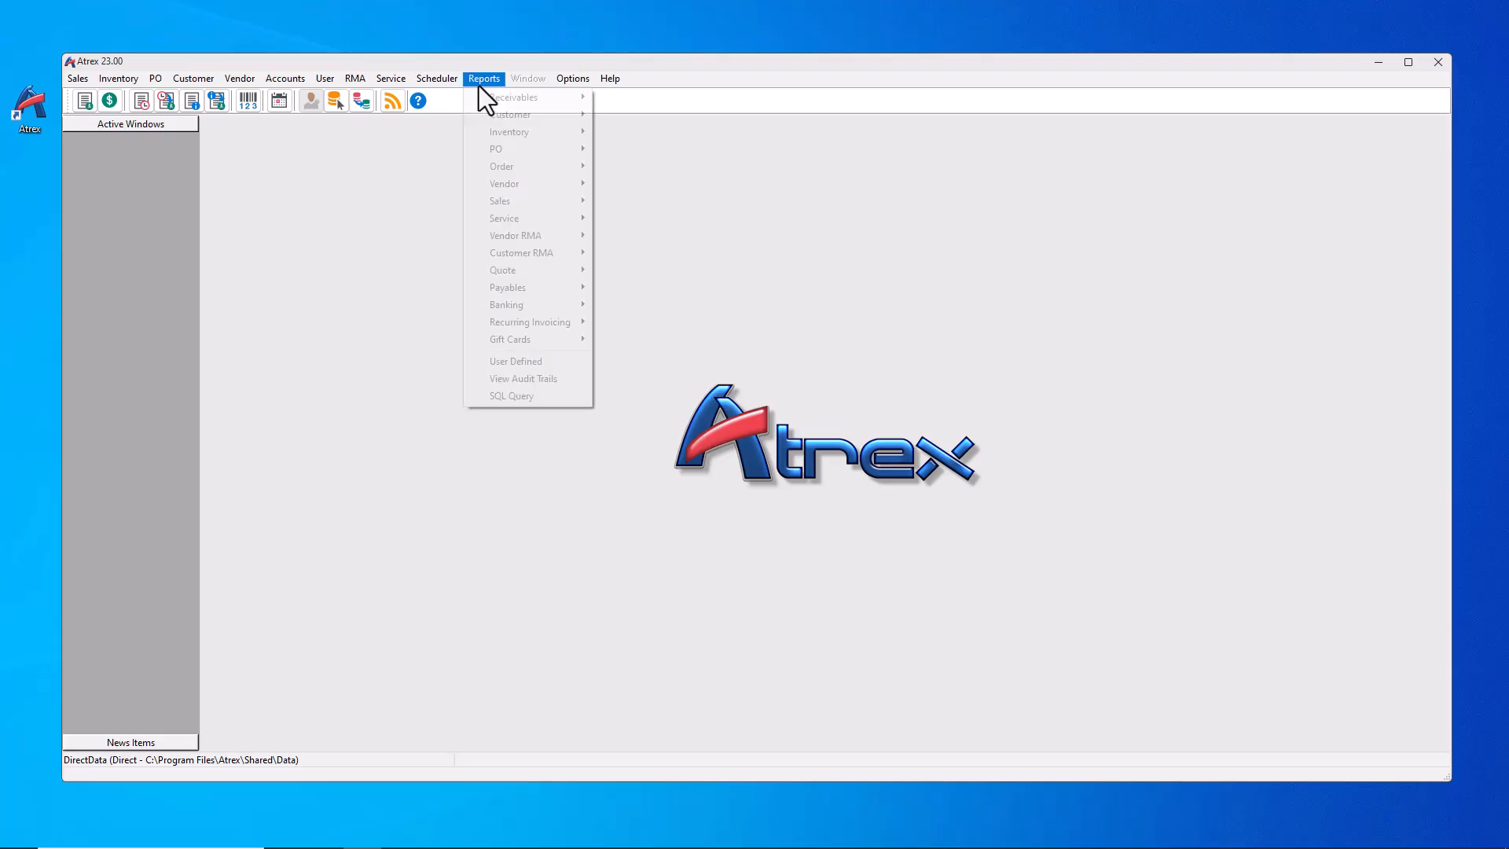
{"action": "mouse_move", "coordinate": [514, 168]}
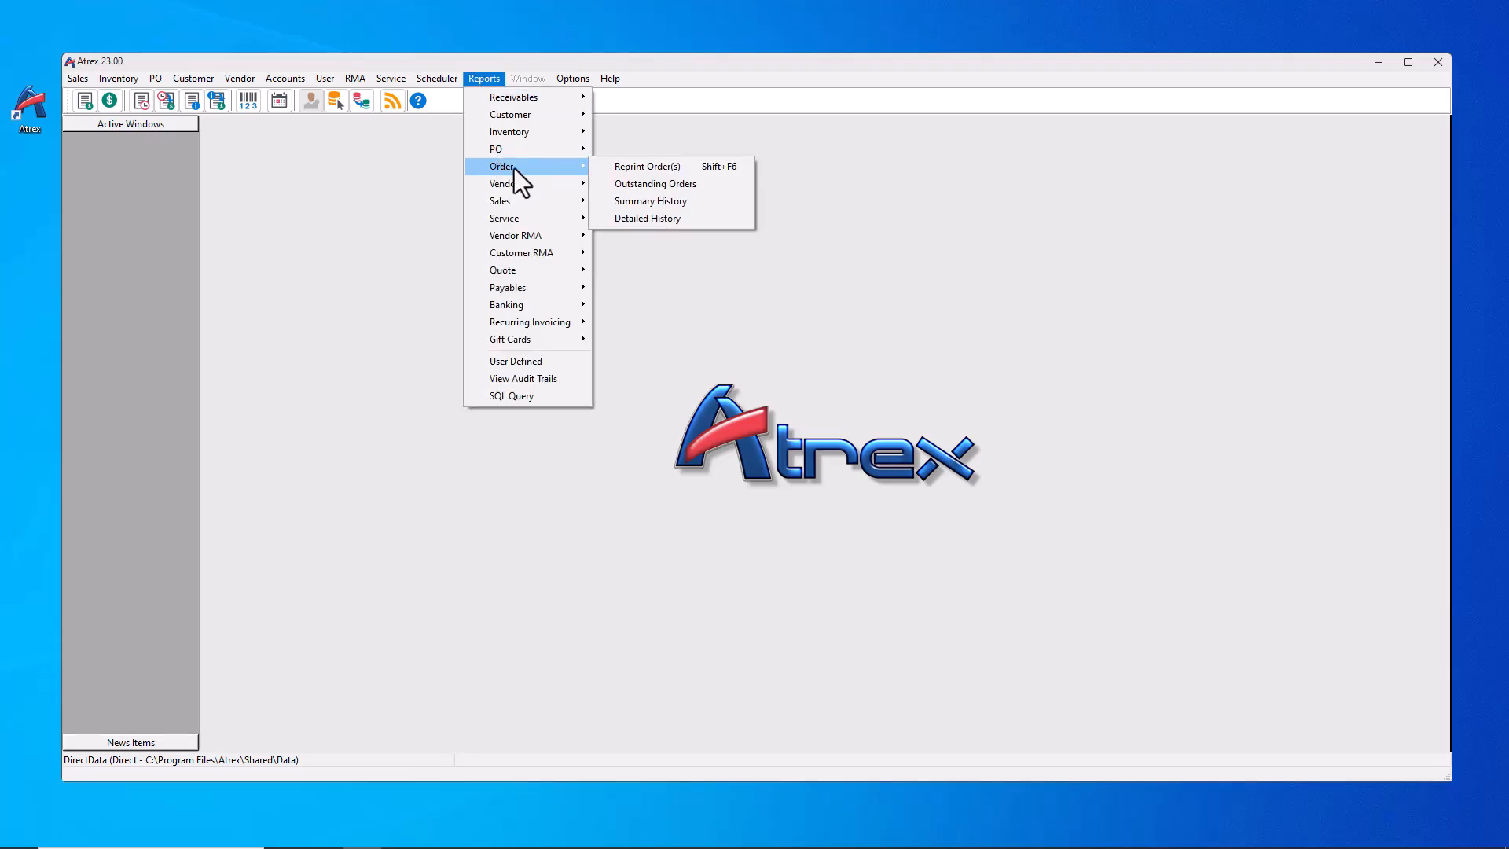
{"action": "left_click", "coordinate": [644, 171]}
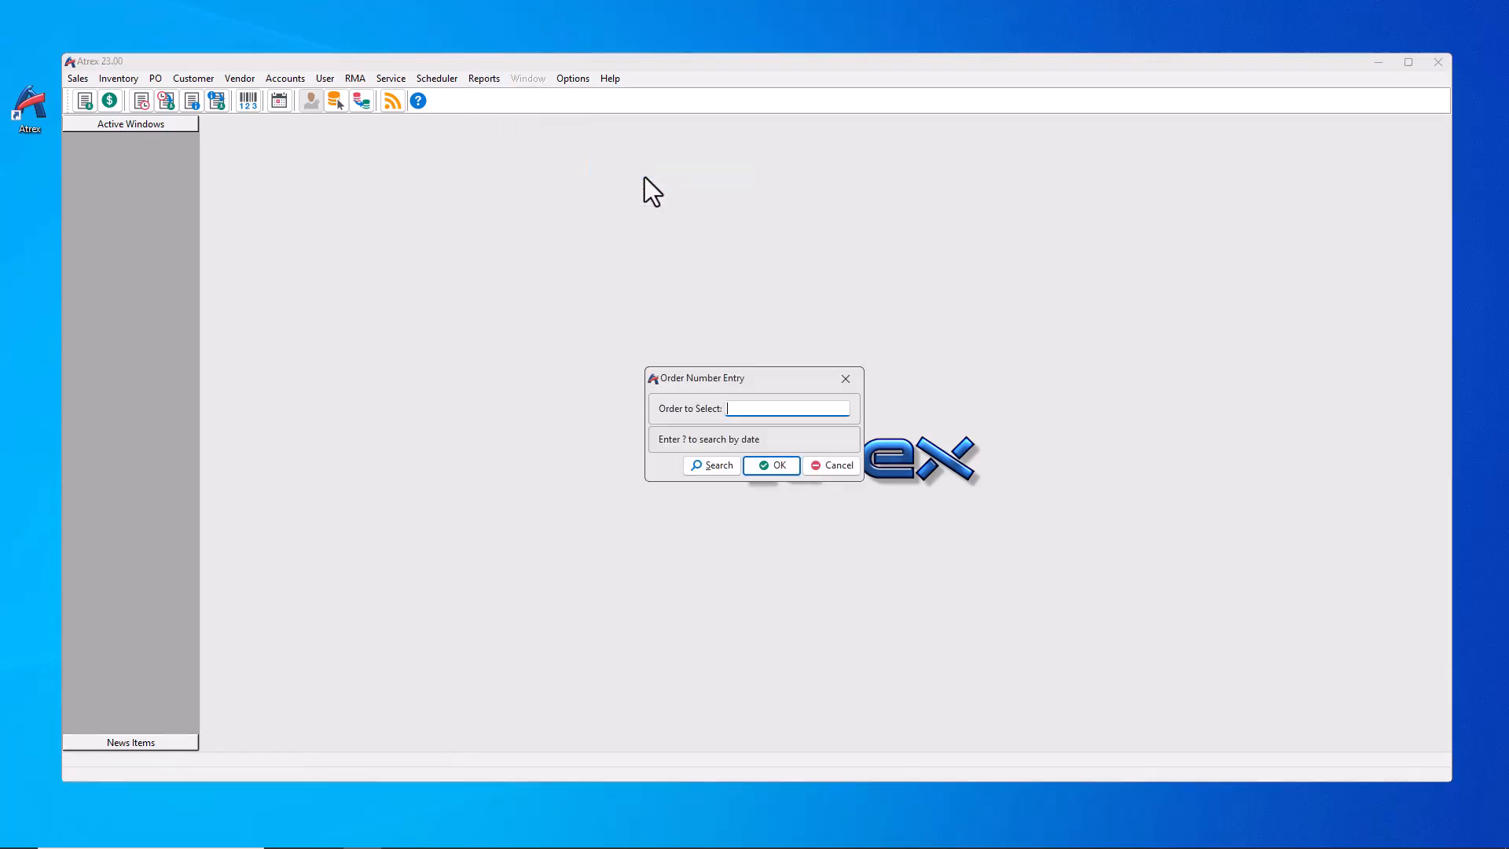
{"action": "left_click", "coordinate": [701, 468]}
{"action": "left_click_drag", "start_coordinate": [576, 222], "coordinate": [484, 221]}
{"action": "type", "text": "boy"}
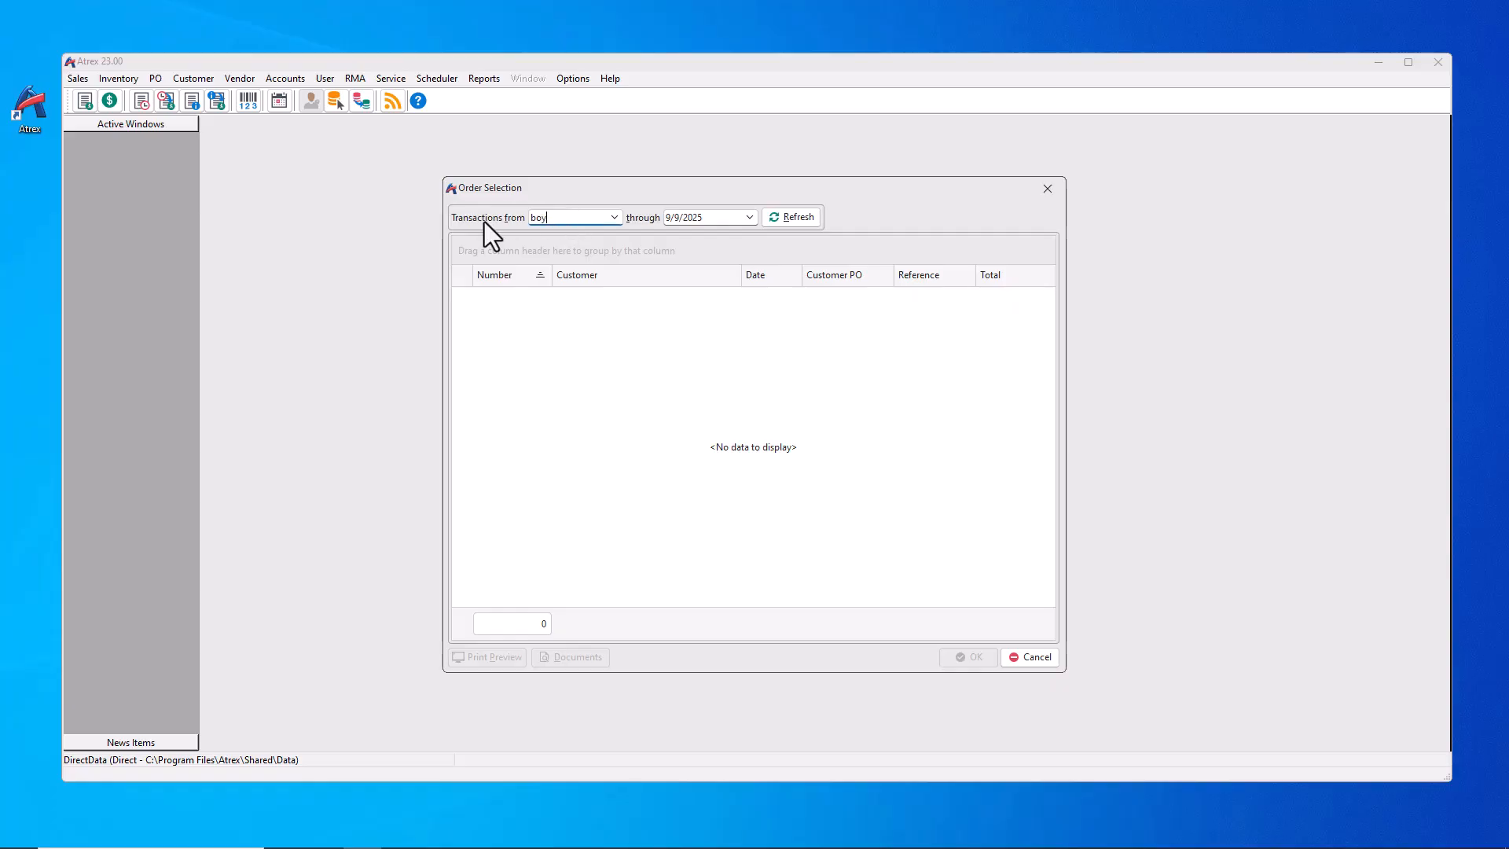
{"action": "key", "text": "Return"}
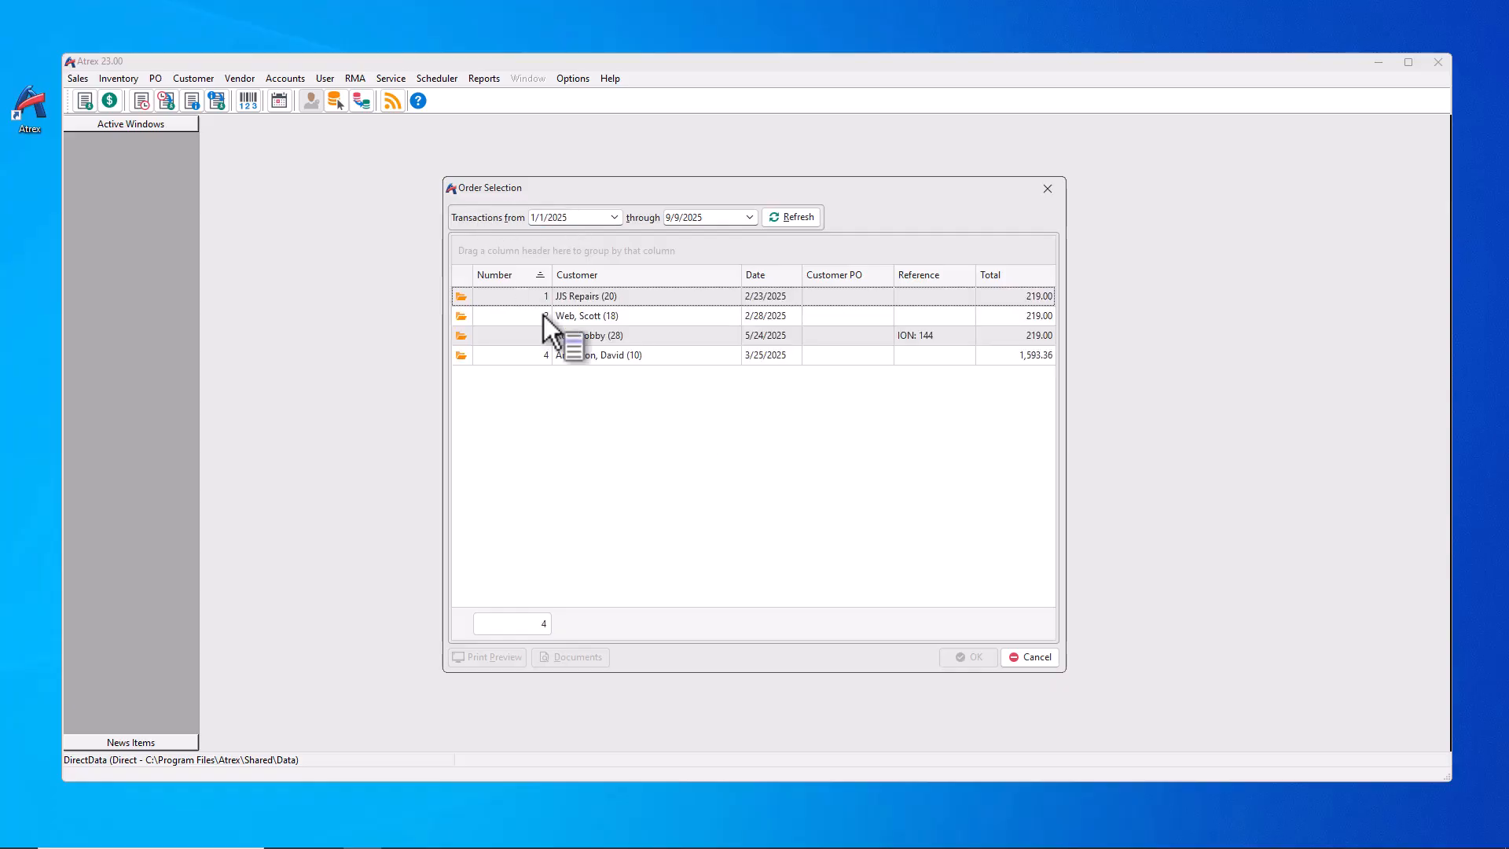
{"action": "left_click", "coordinate": [552, 352]}
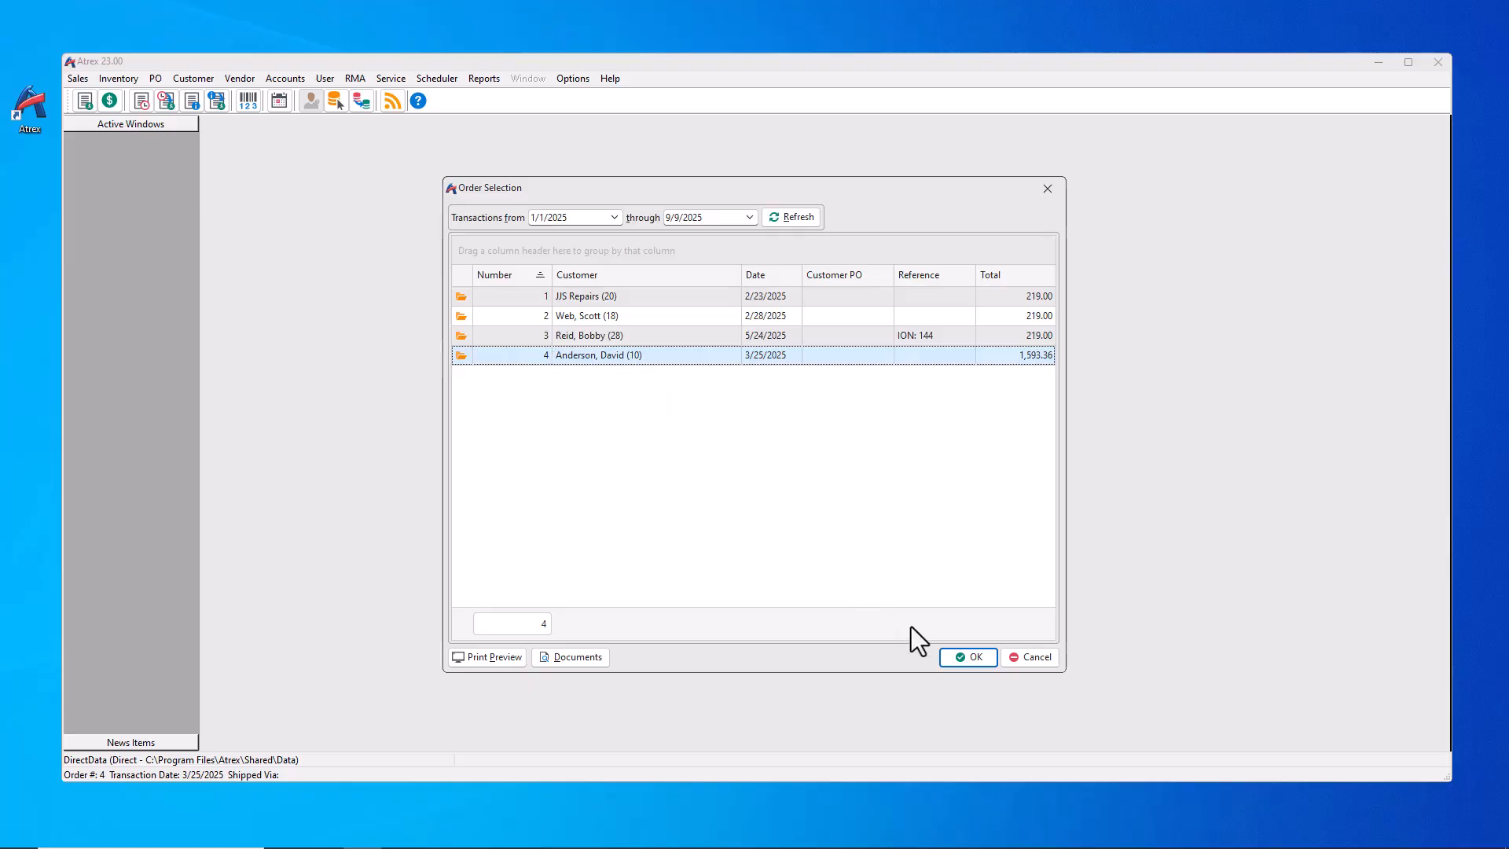
{"action": "left_click", "coordinate": [973, 658]}
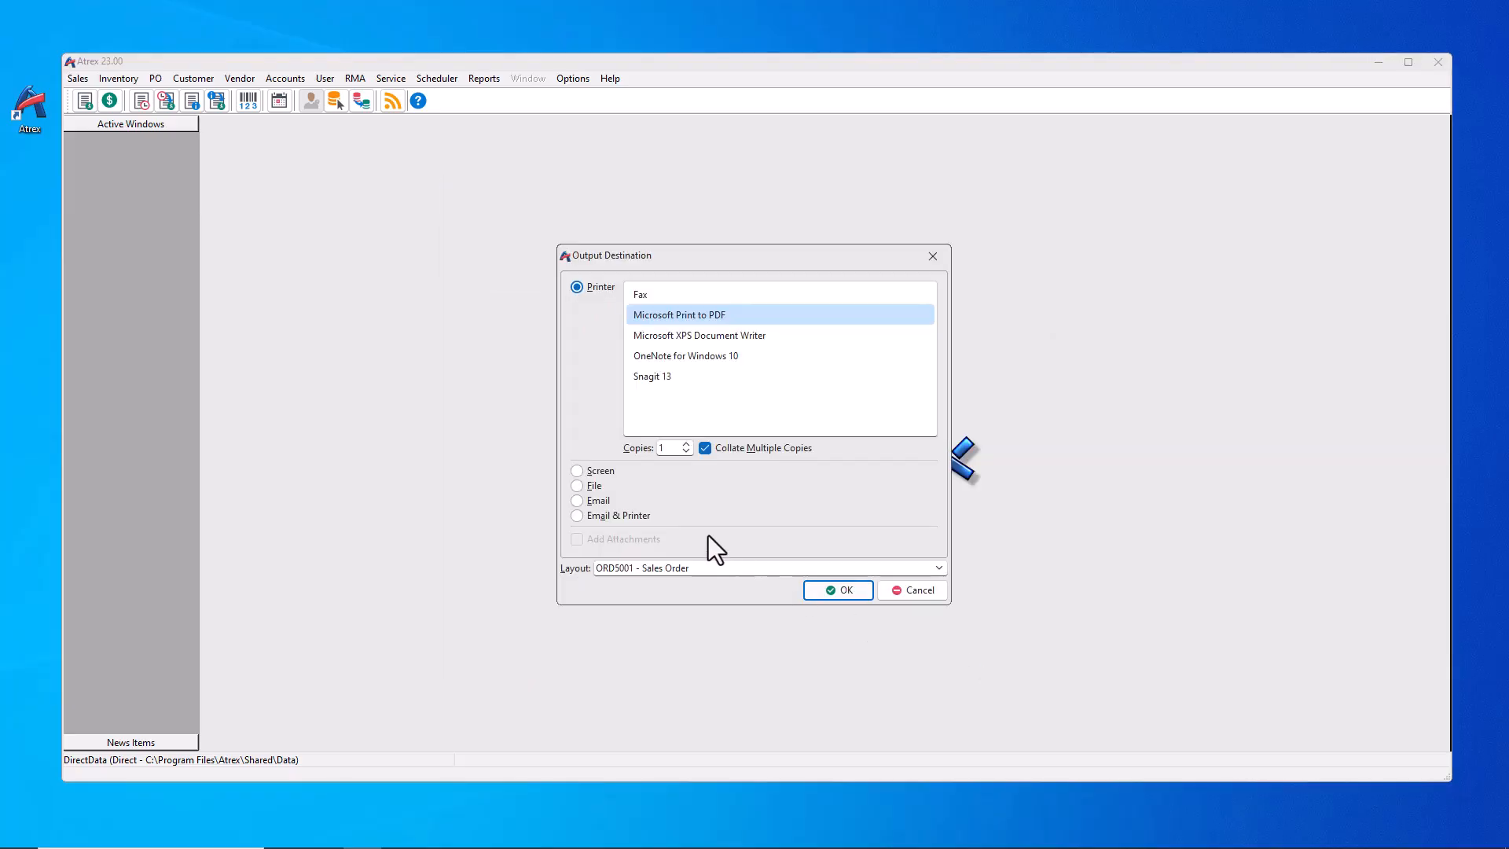
{"action": "left_click", "coordinate": [592, 503]}
{"action": "left_click", "coordinate": [587, 541]}
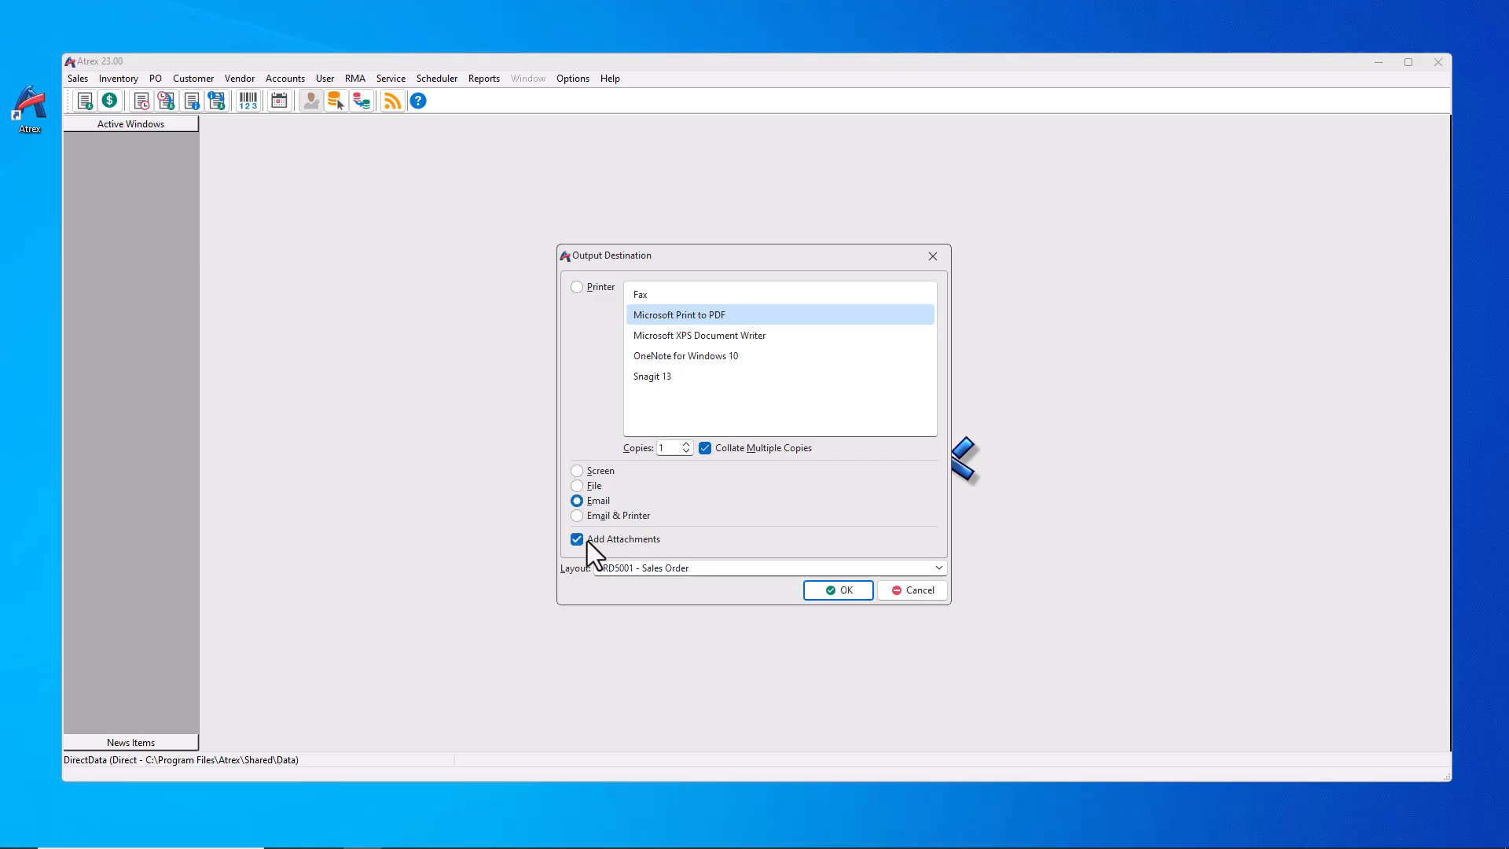
{"action": "left_click", "coordinate": [885, 591]}
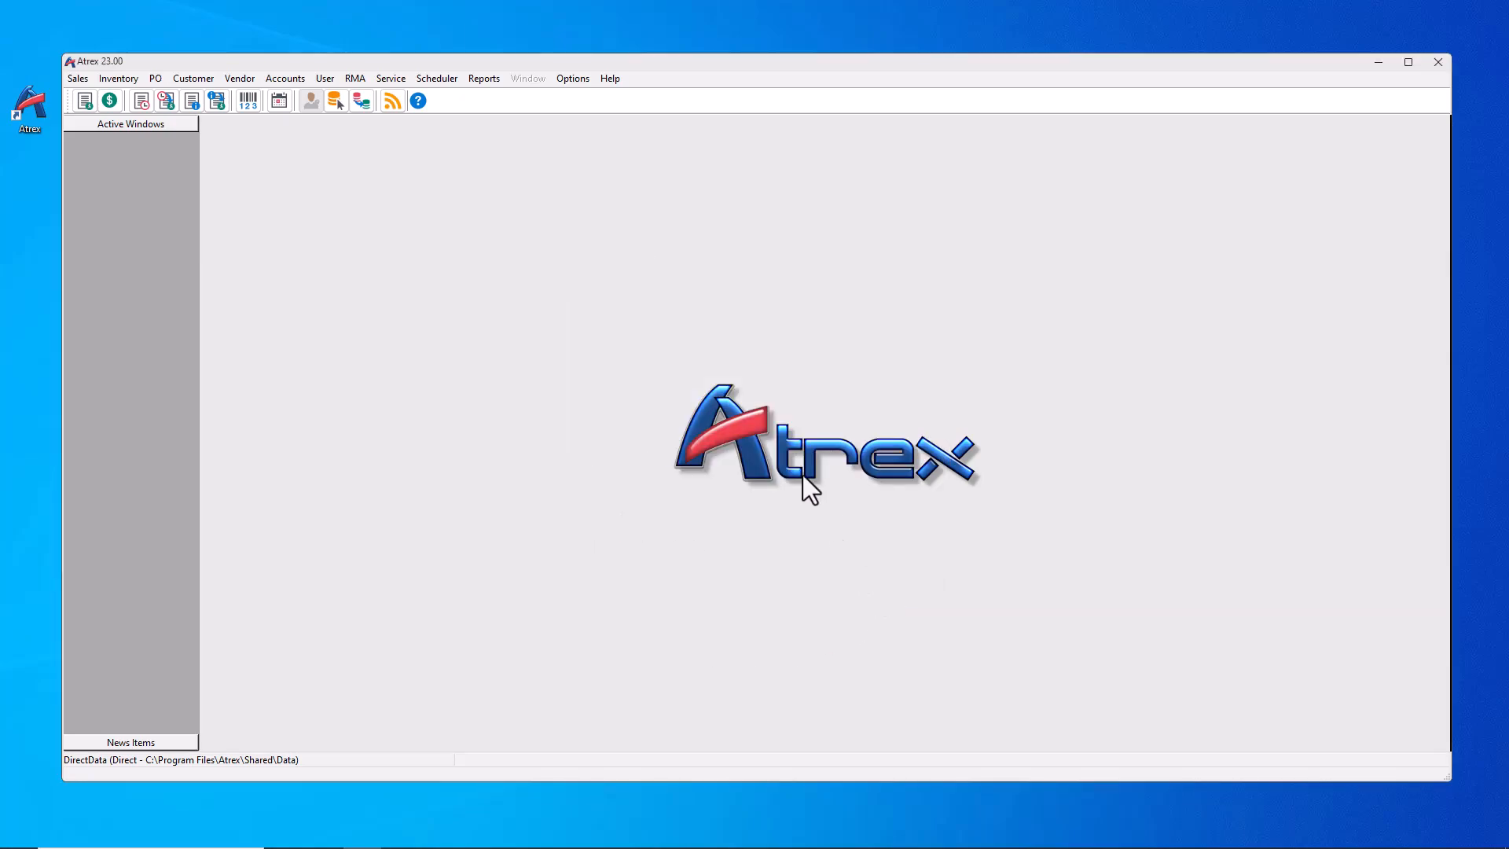
Step: Search purchase orders to edit, listing those since the beginning of year (boy)
{"action": "left_click", "coordinate": [157, 77]}
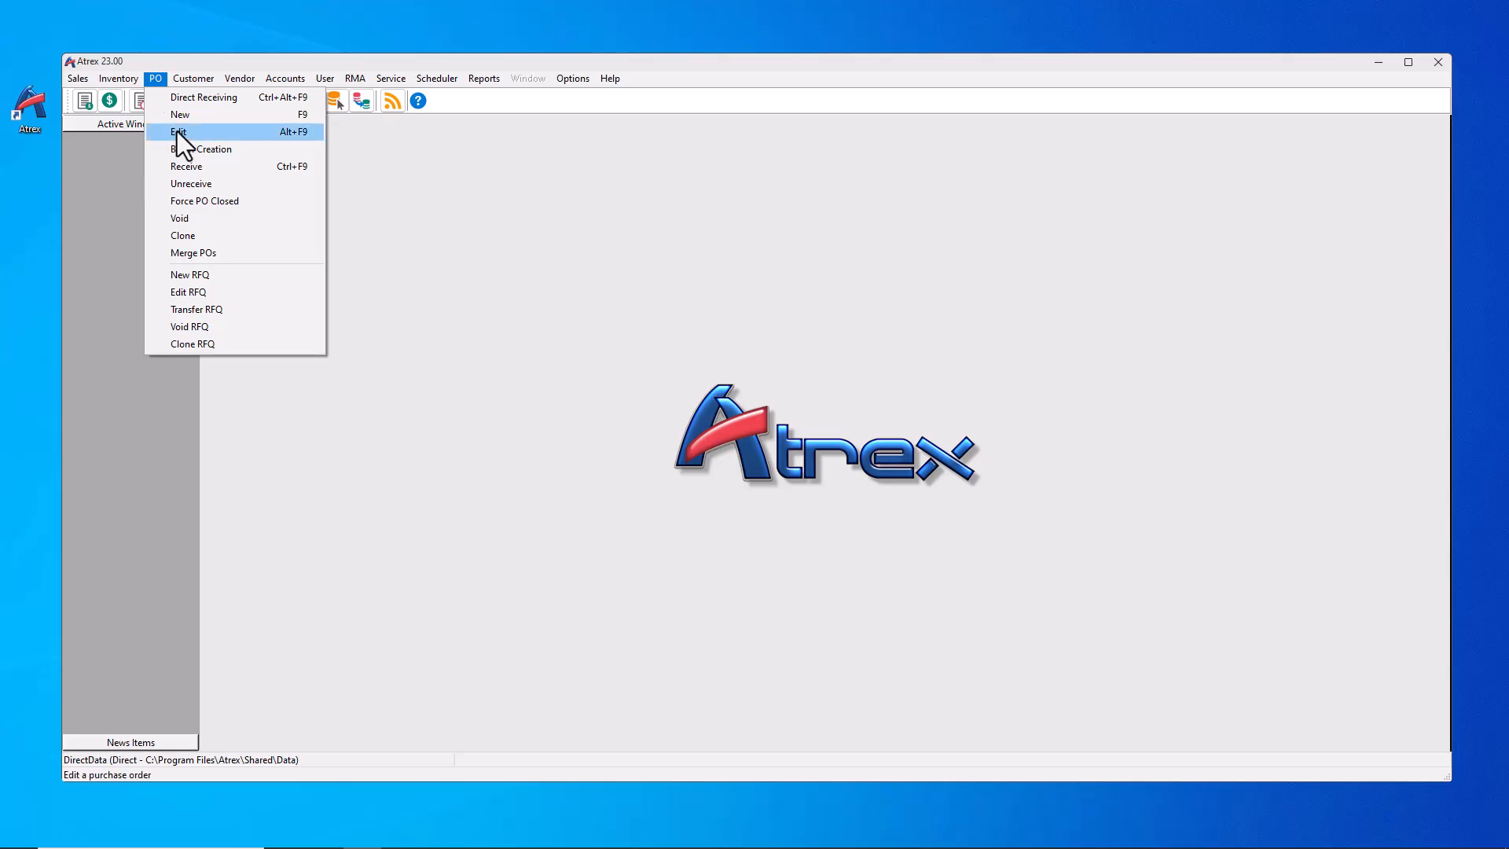
{"action": "left_click", "coordinate": [177, 128]}
{"action": "type", "text": "?"}
{"action": "key", "text": "Return"}
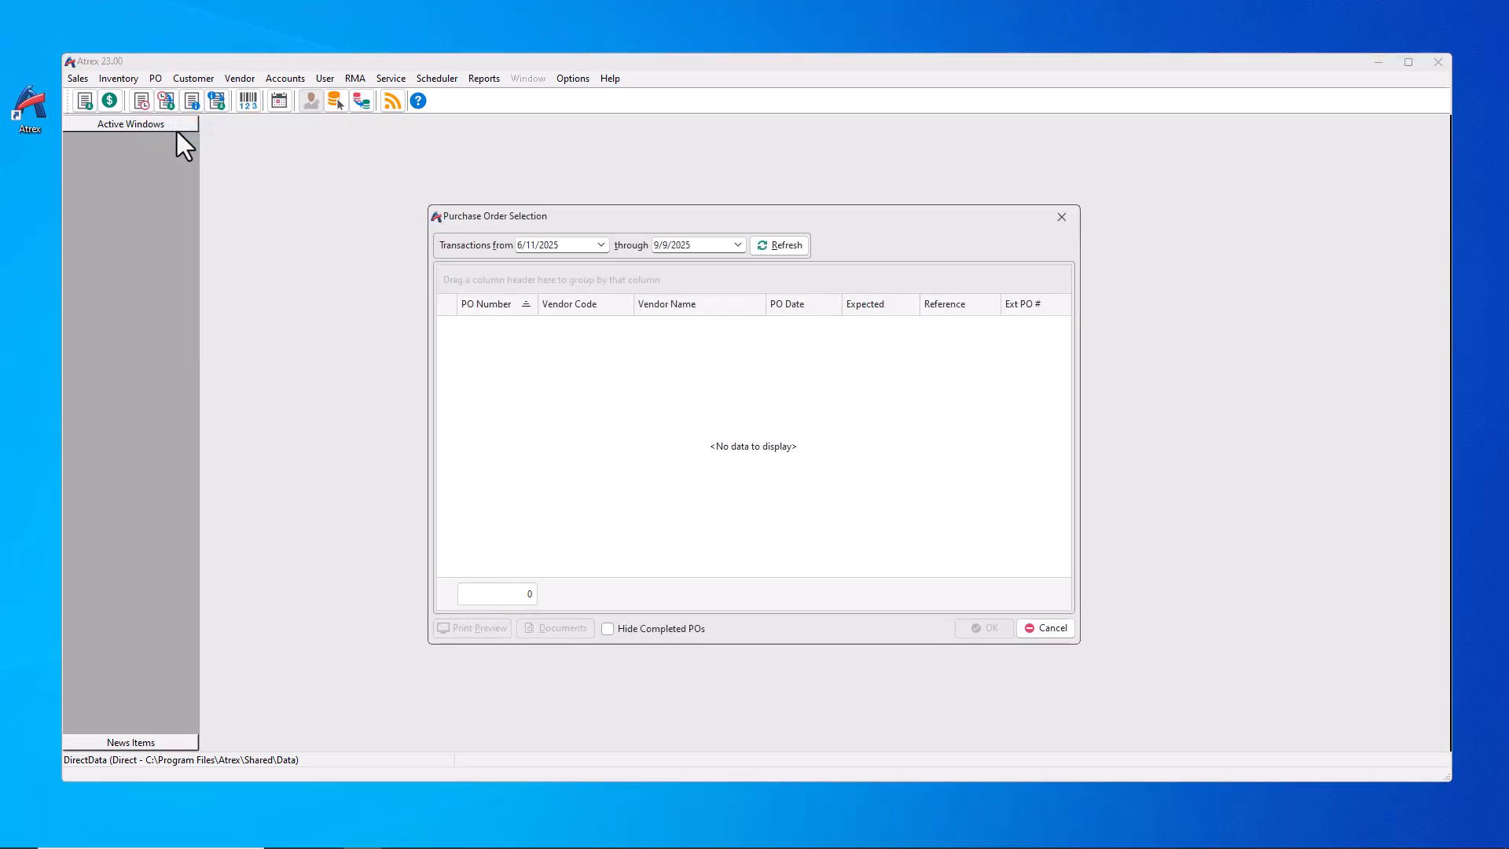
{"action": "type", "text": "boy"}
{"action": "key", "text": "Return"}
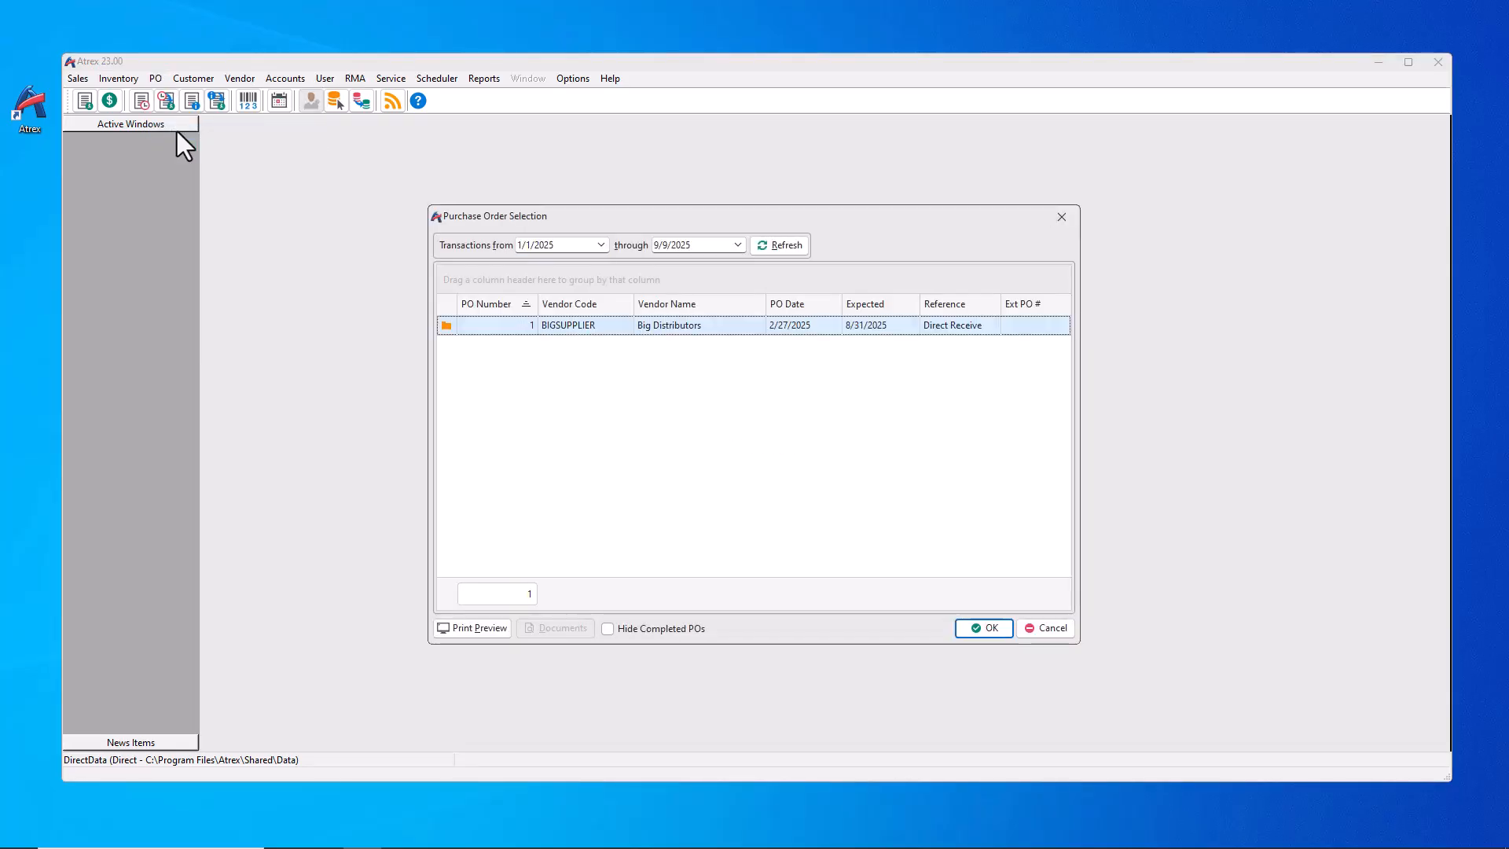
Step: Add Notes and Created By columns, hide completed POs, and close the list
{"action": "right_click", "coordinate": [850, 366]}
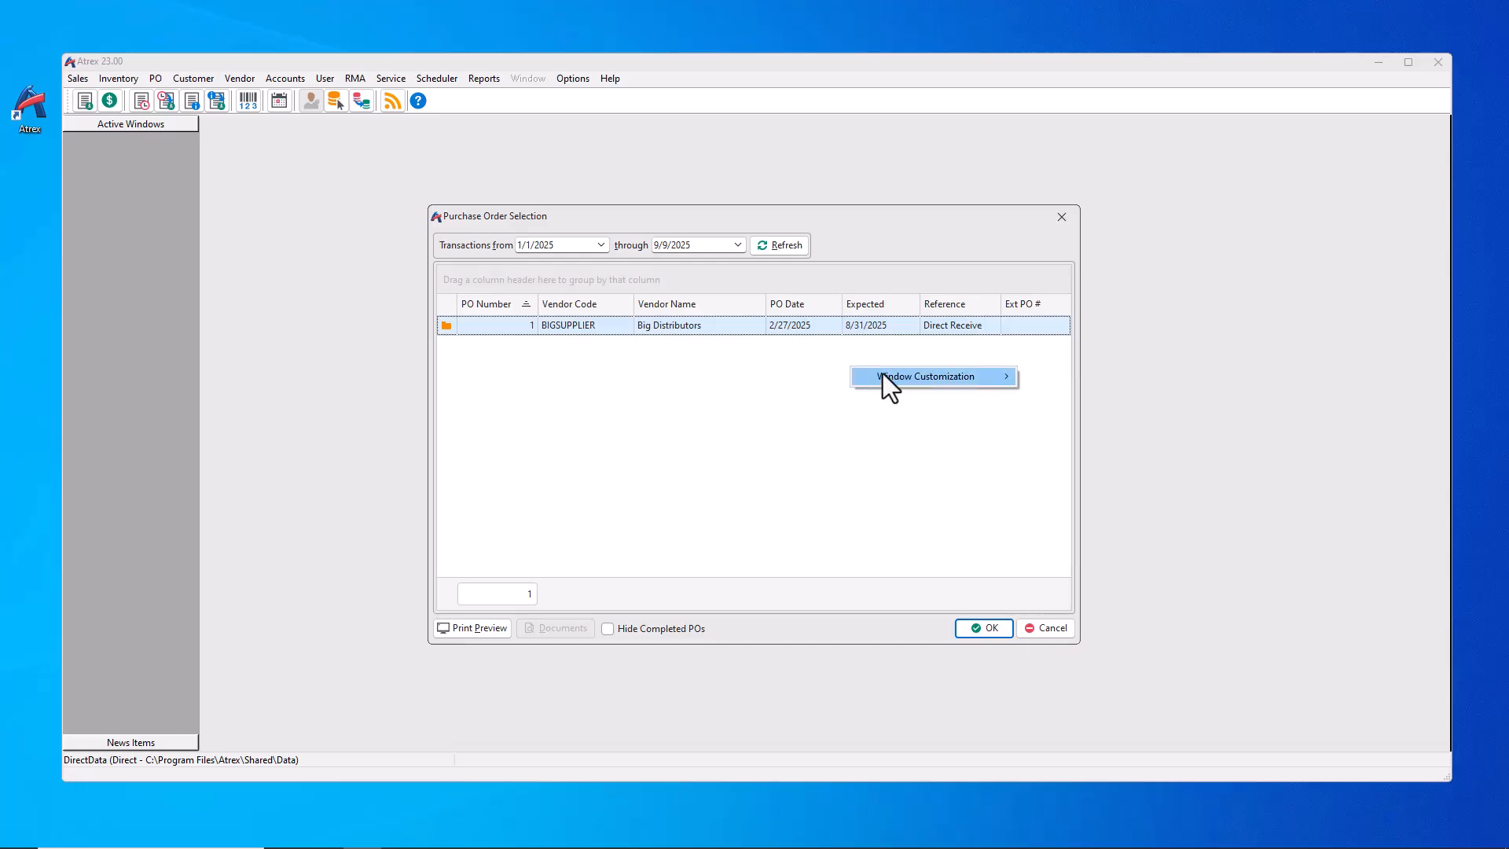
{"action": "mouse_move", "coordinate": [883, 378]}
{"action": "left_click", "coordinate": [1114, 380]}
{"action": "left_click_drag", "start_coordinate": [965, 454], "coordinate": [963, 317]}
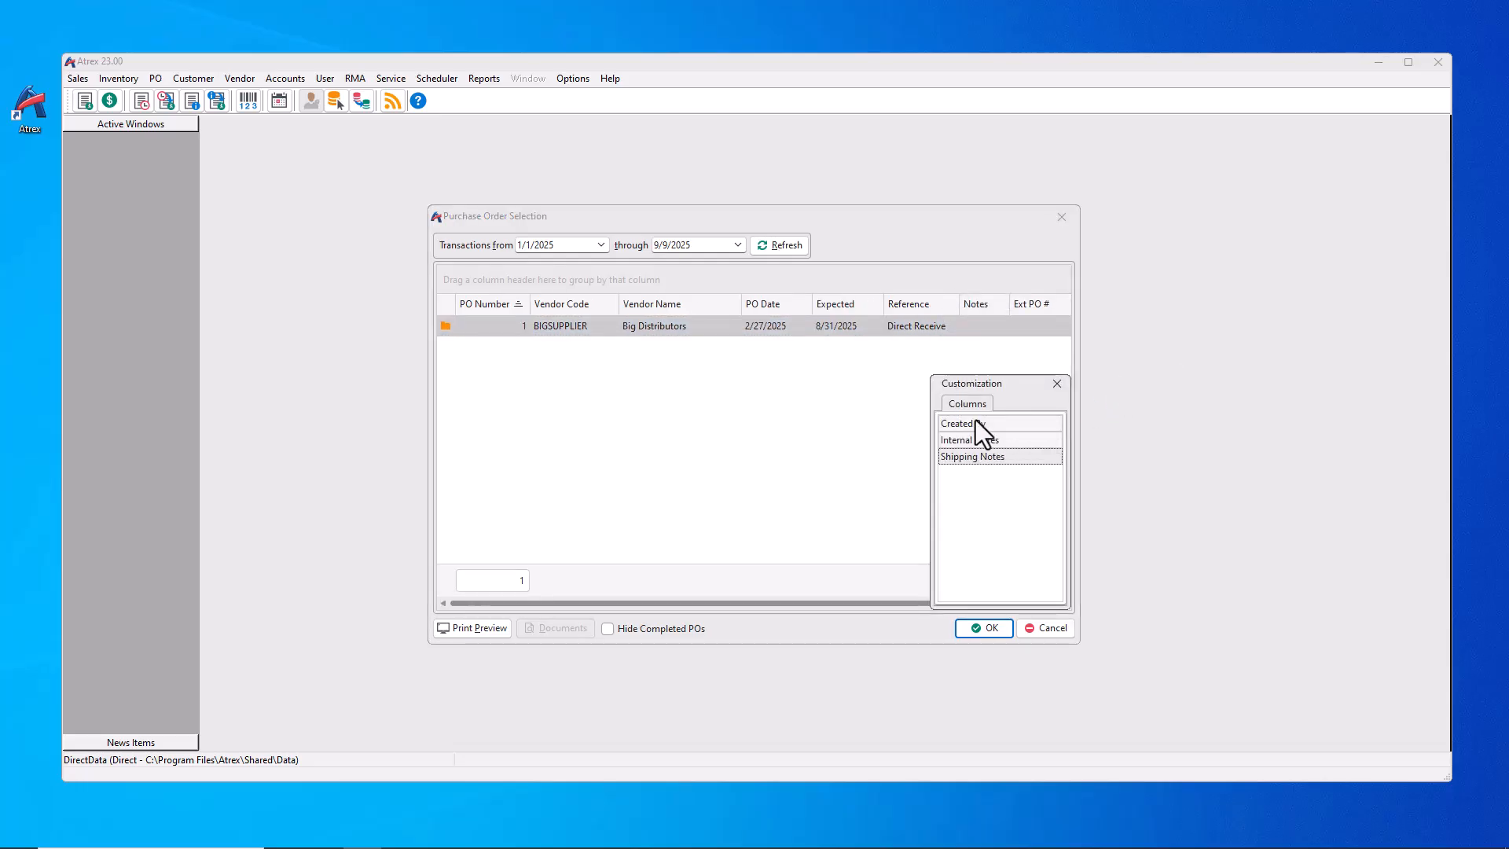
{"action": "left_click_drag", "start_coordinate": [975, 422], "coordinate": [1015, 315]}
{"action": "left_click", "coordinate": [1057, 385]}
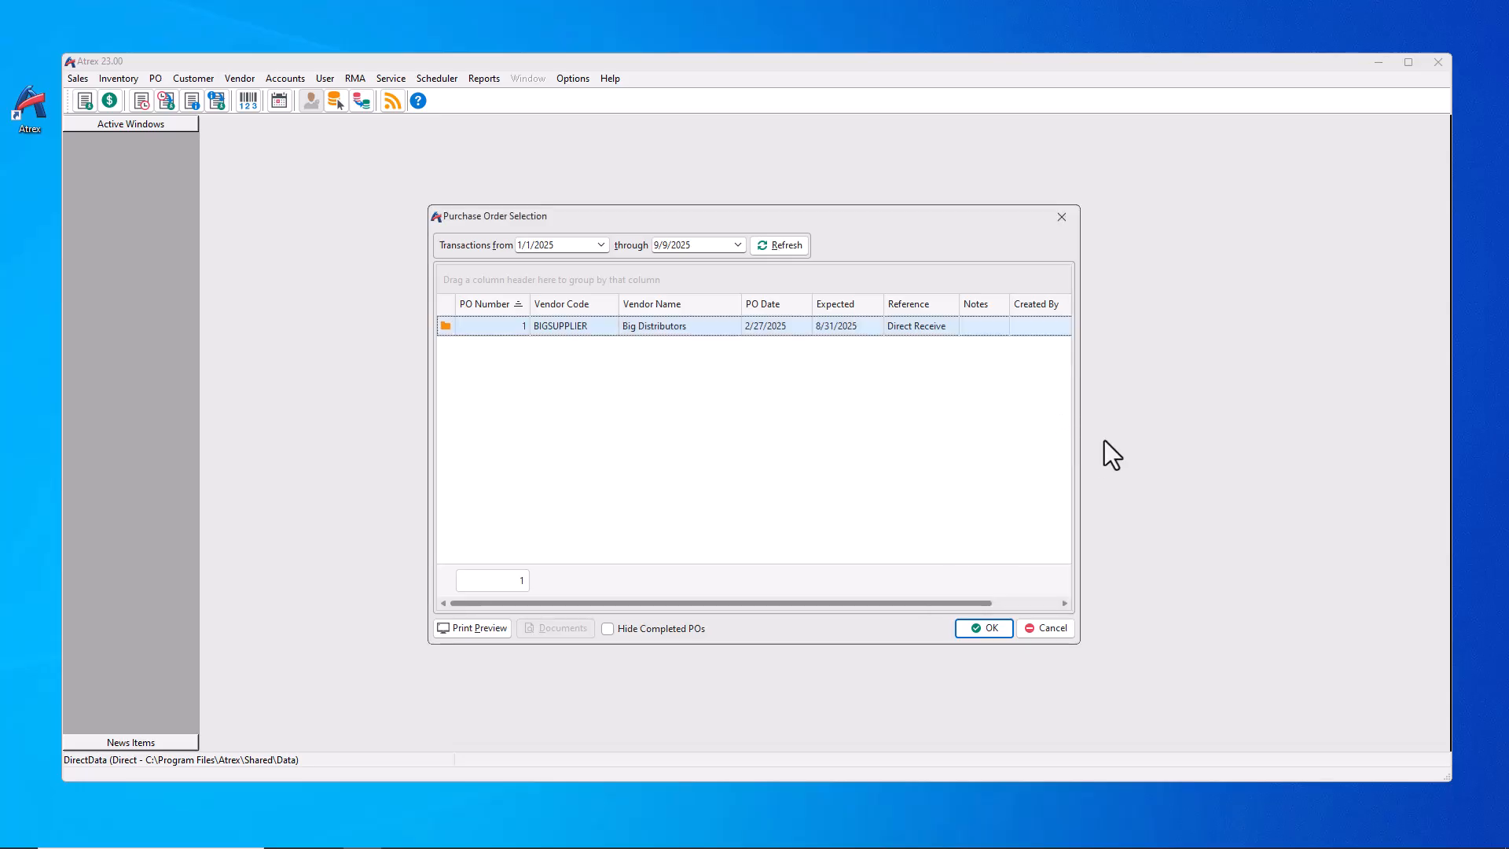
{"action": "left_click", "coordinate": [608, 627]}
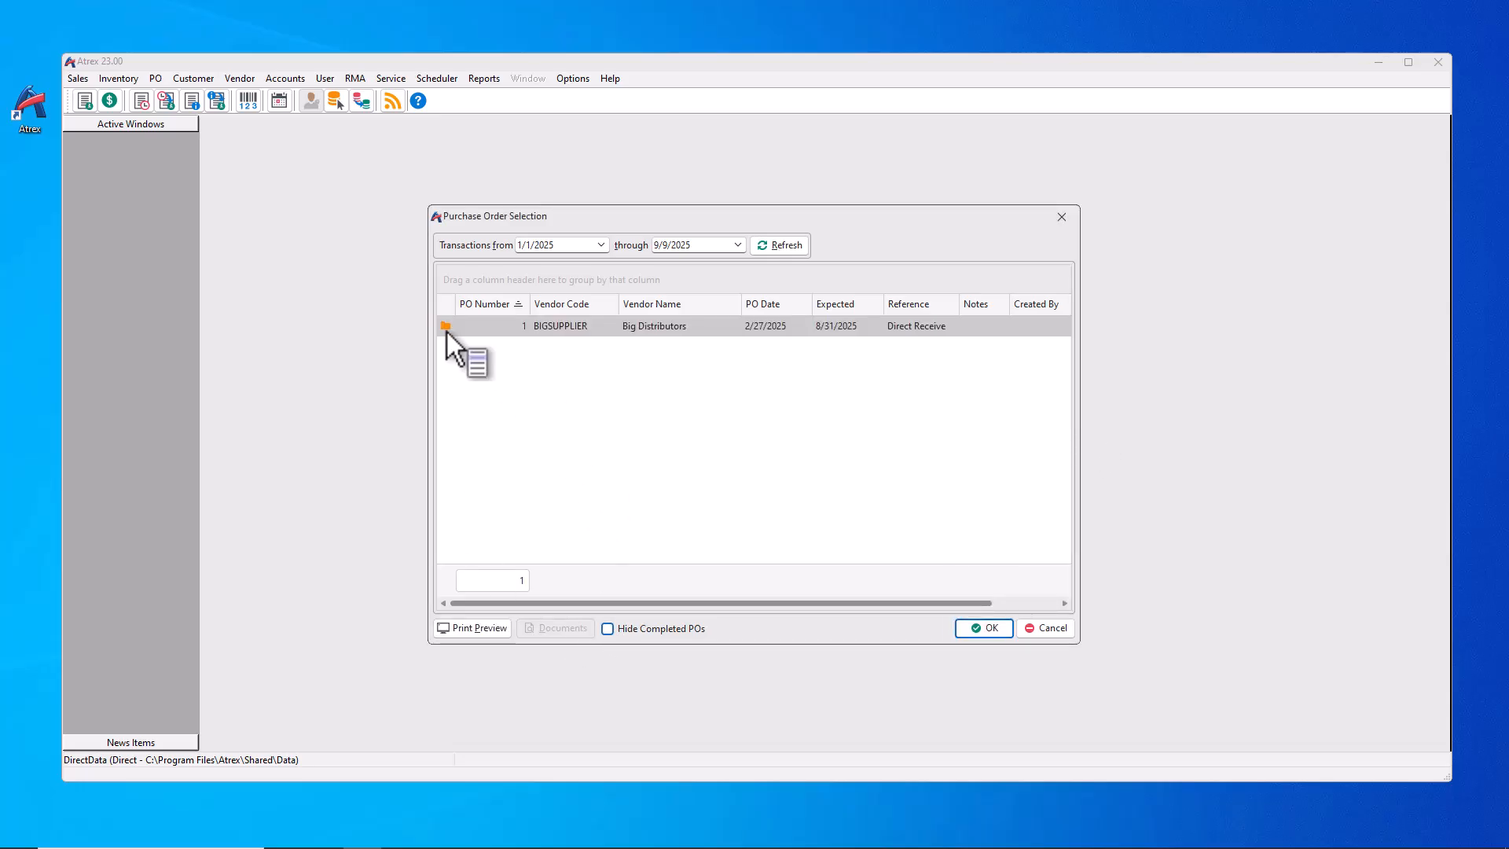
{"action": "left_click", "coordinate": [1037, 627]}
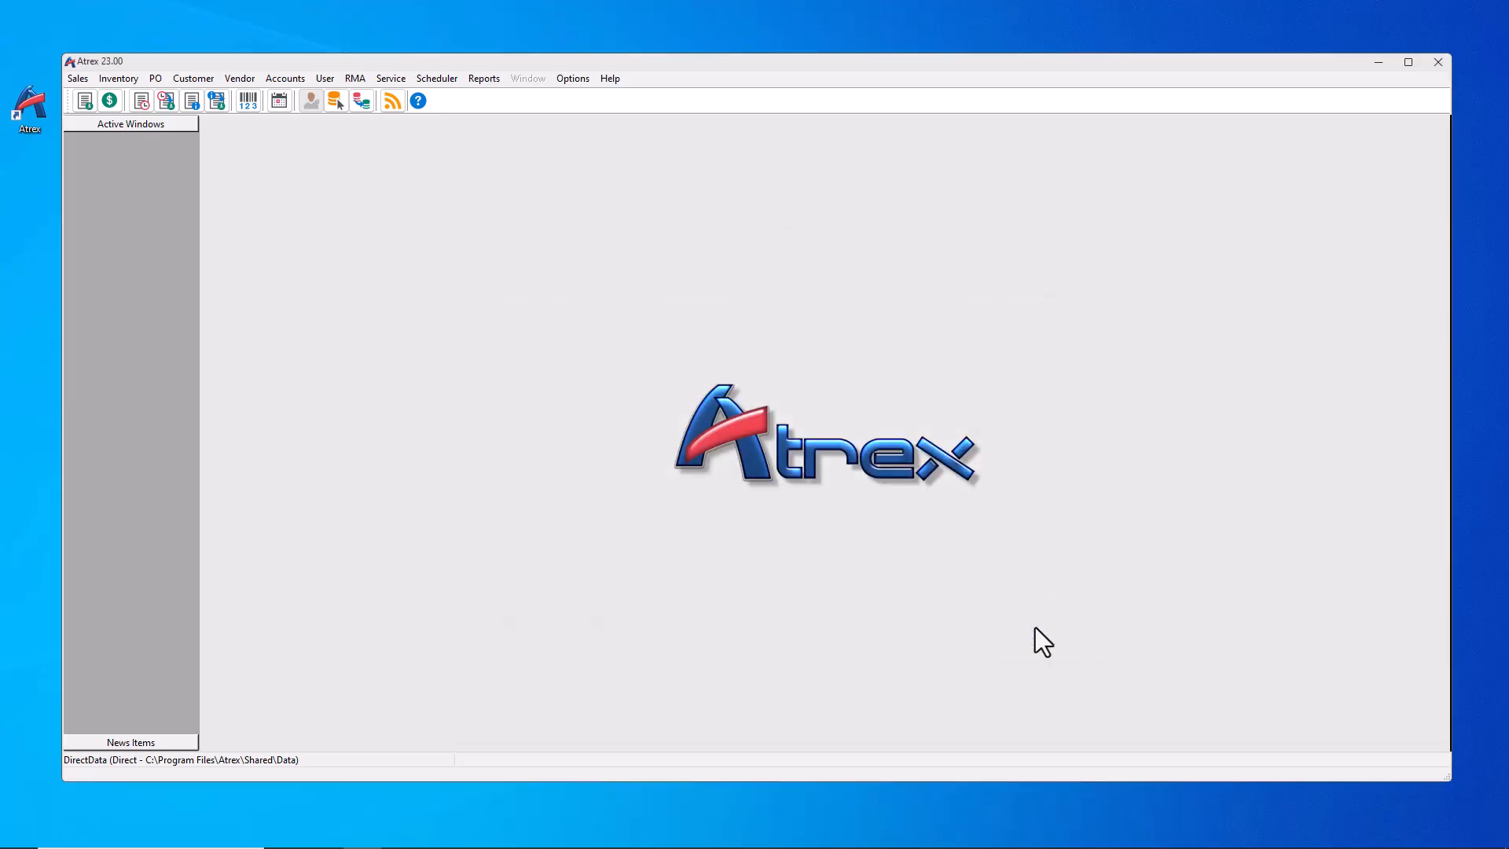